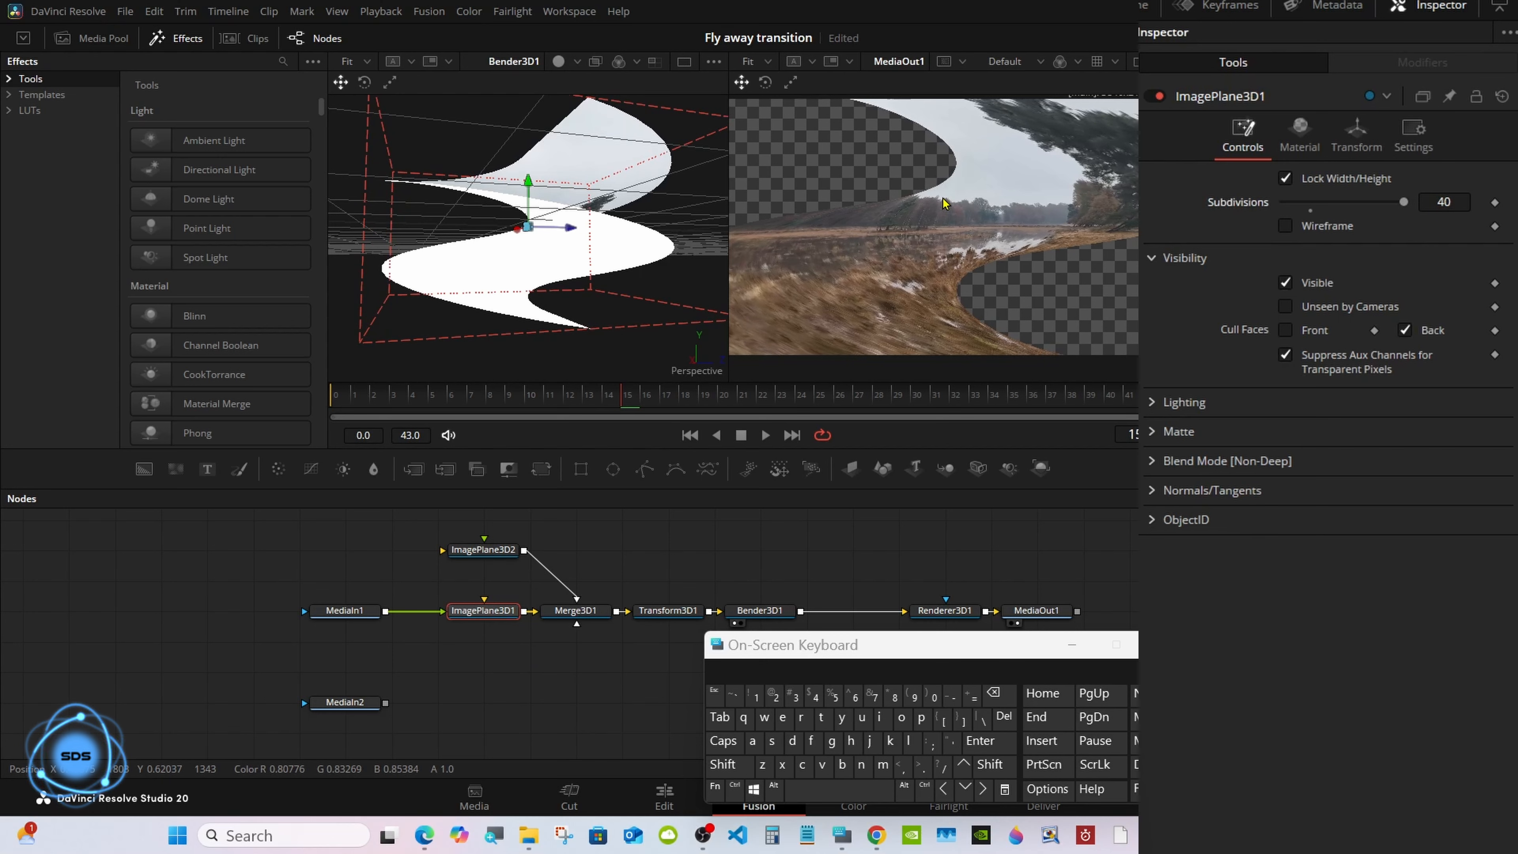
# Modify the Amount parameter of the Bender3D1 node with Anim Curves.
pyautogui.click(755, 616)
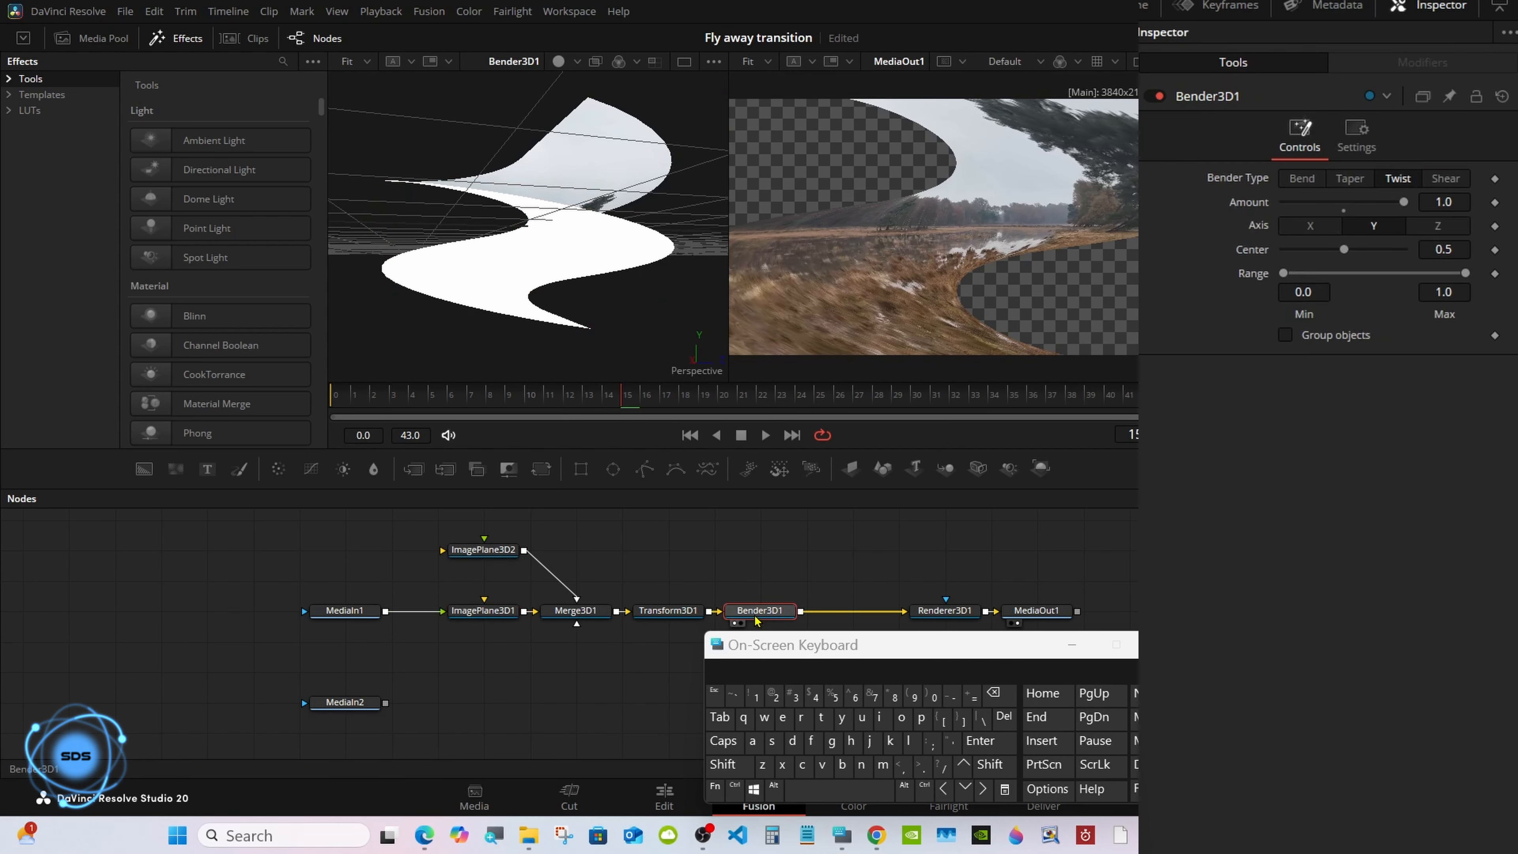
pyautogui.rightClick(1249, 212)
pyautogui.moveTo(1303, 281)
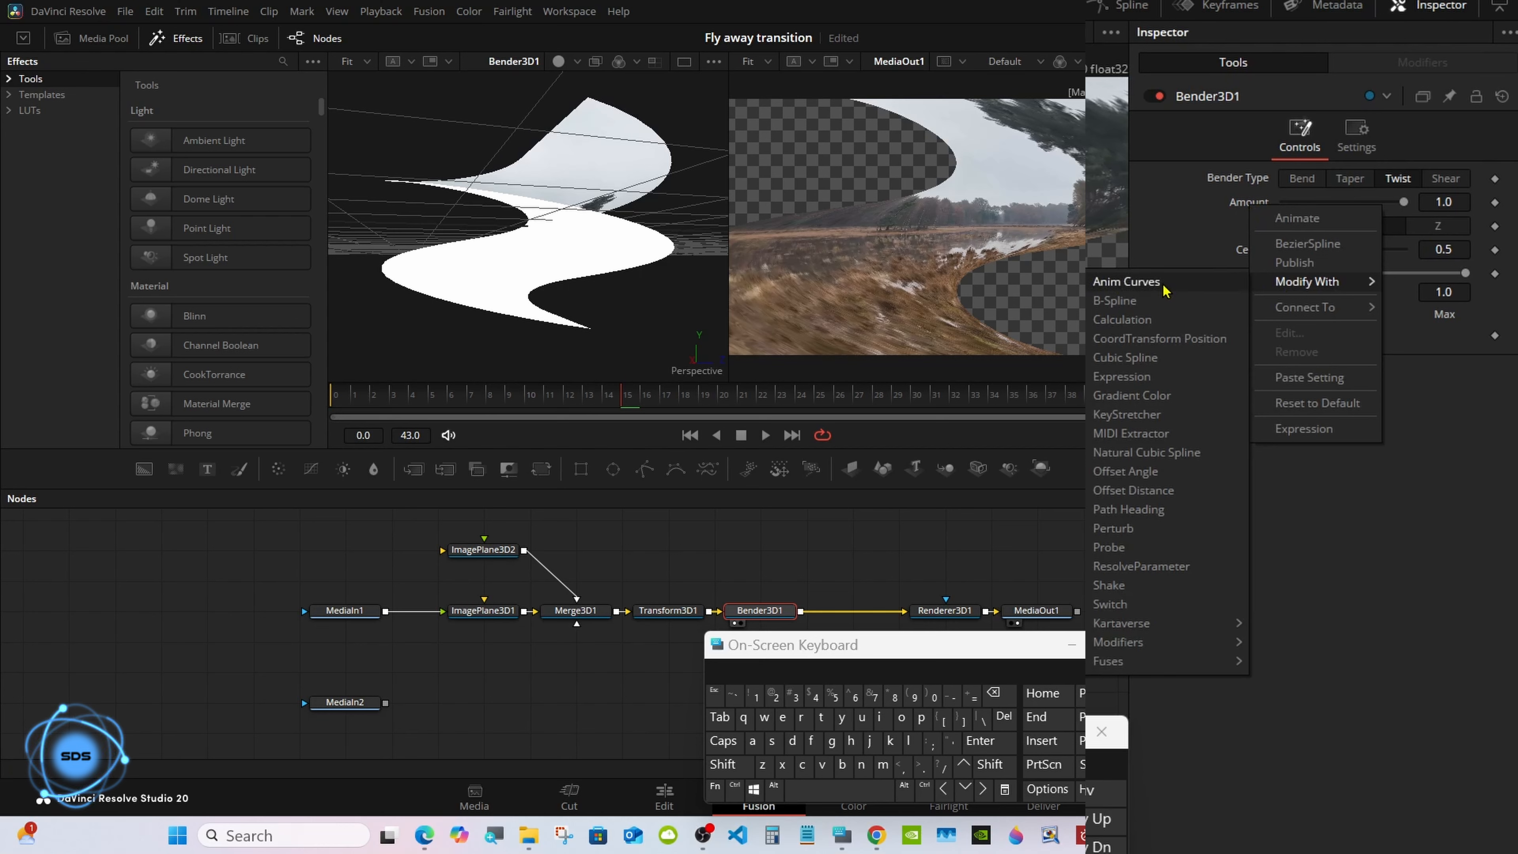
pyautogui.click(1126, 282)
# Set the Scale of the Anim Curves modifier on Bender3D1's Amount to 0.5 and check a late frame.
pyautogui.click(1413, 64)
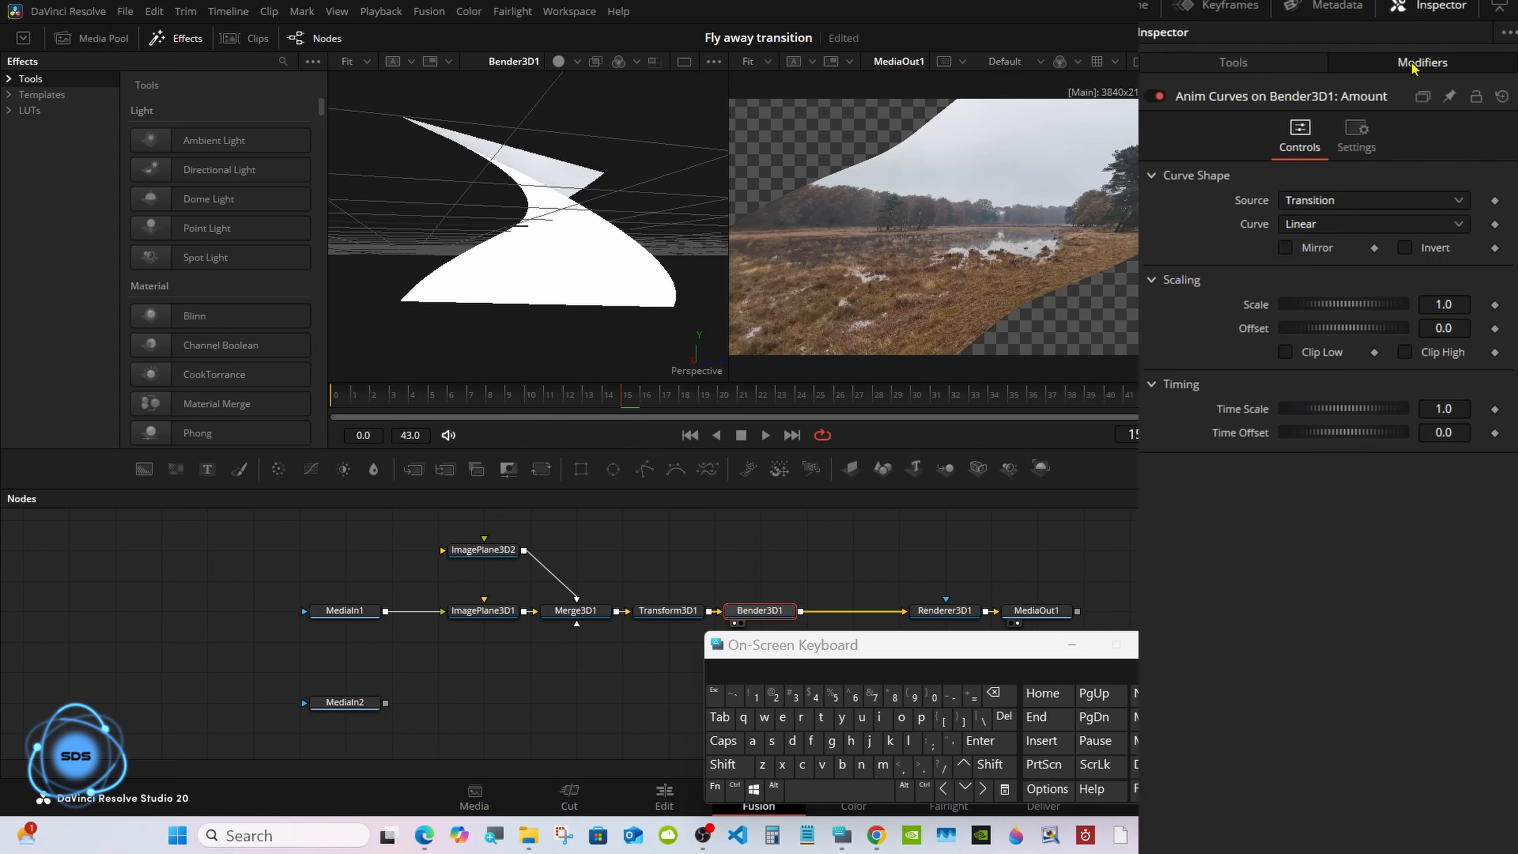
pyautogui.click(1459, 305)
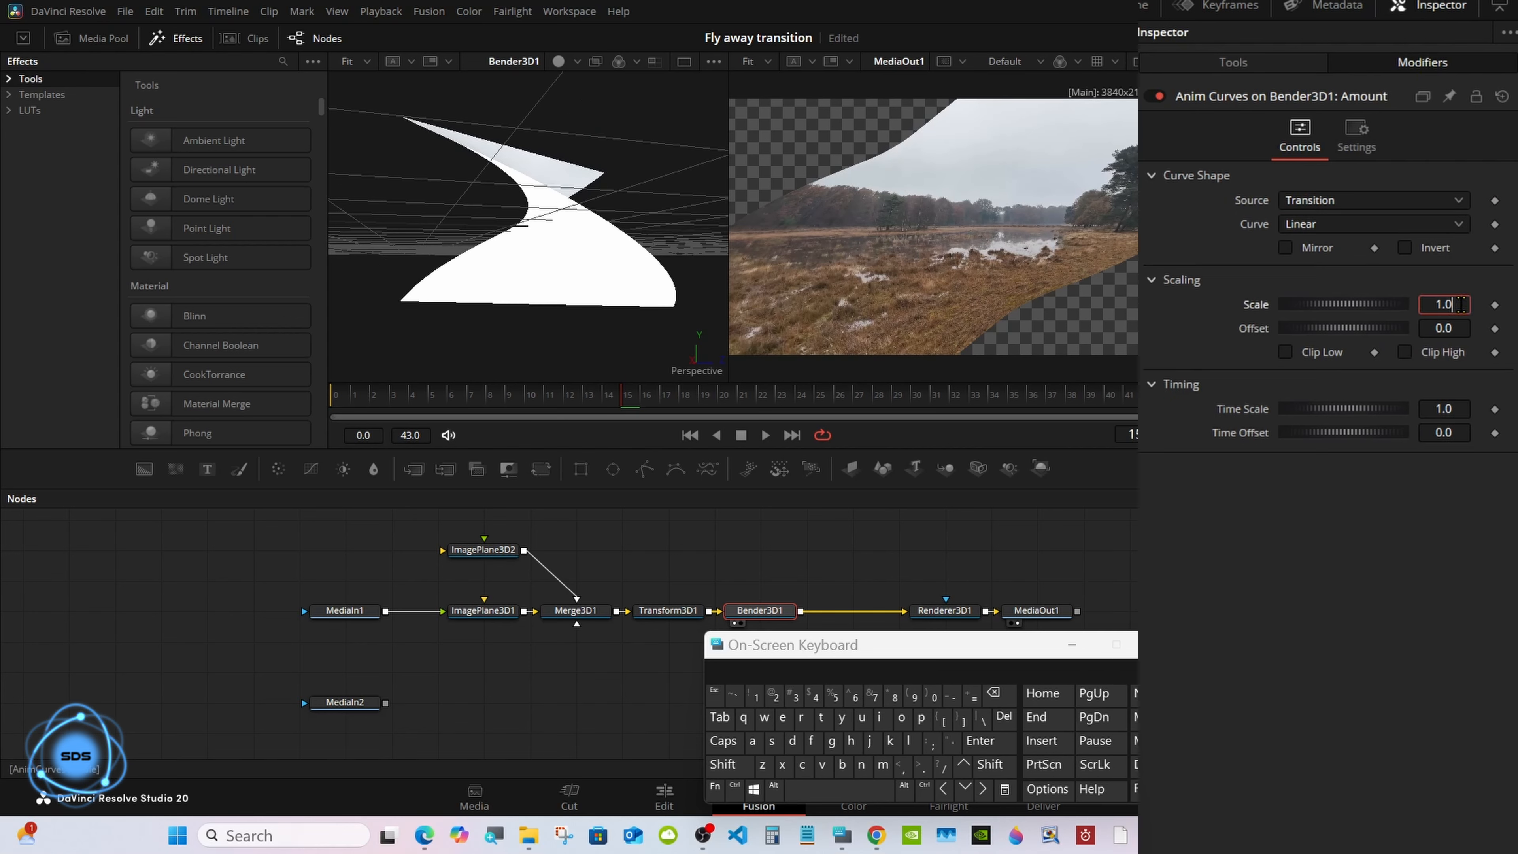
pyautogui.click(993, 694)
pyautogui.click(994, 694)
pyautogui.click(994, 694)
pyautogui.click(933, 696)
pyautogui.click(922, 765)
pyautogui.click(833, 695)
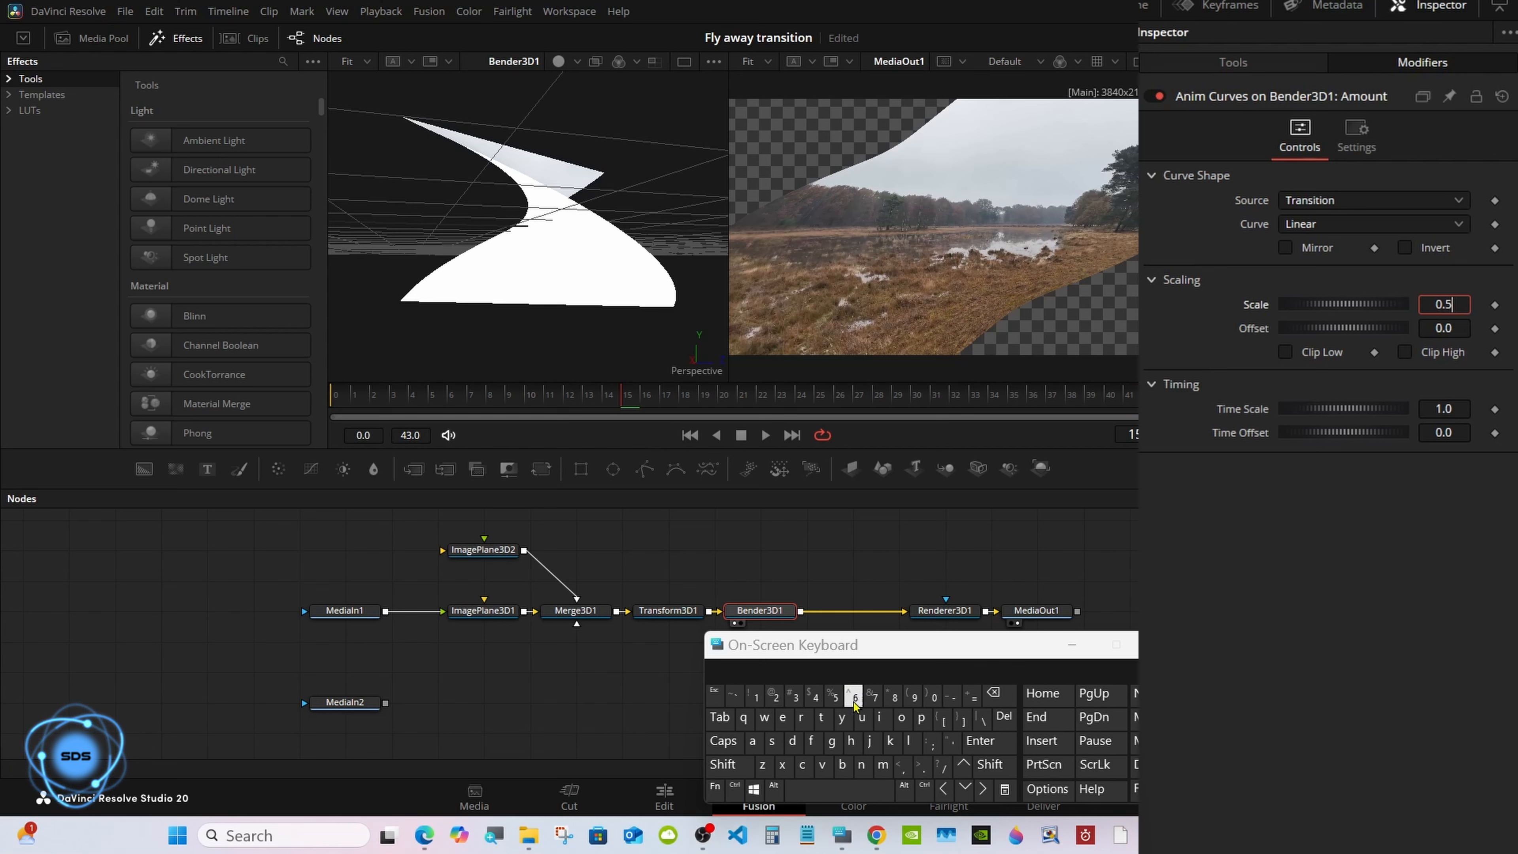
pyautogui.click(980, 740)
pyautogui.click(1082, 395)
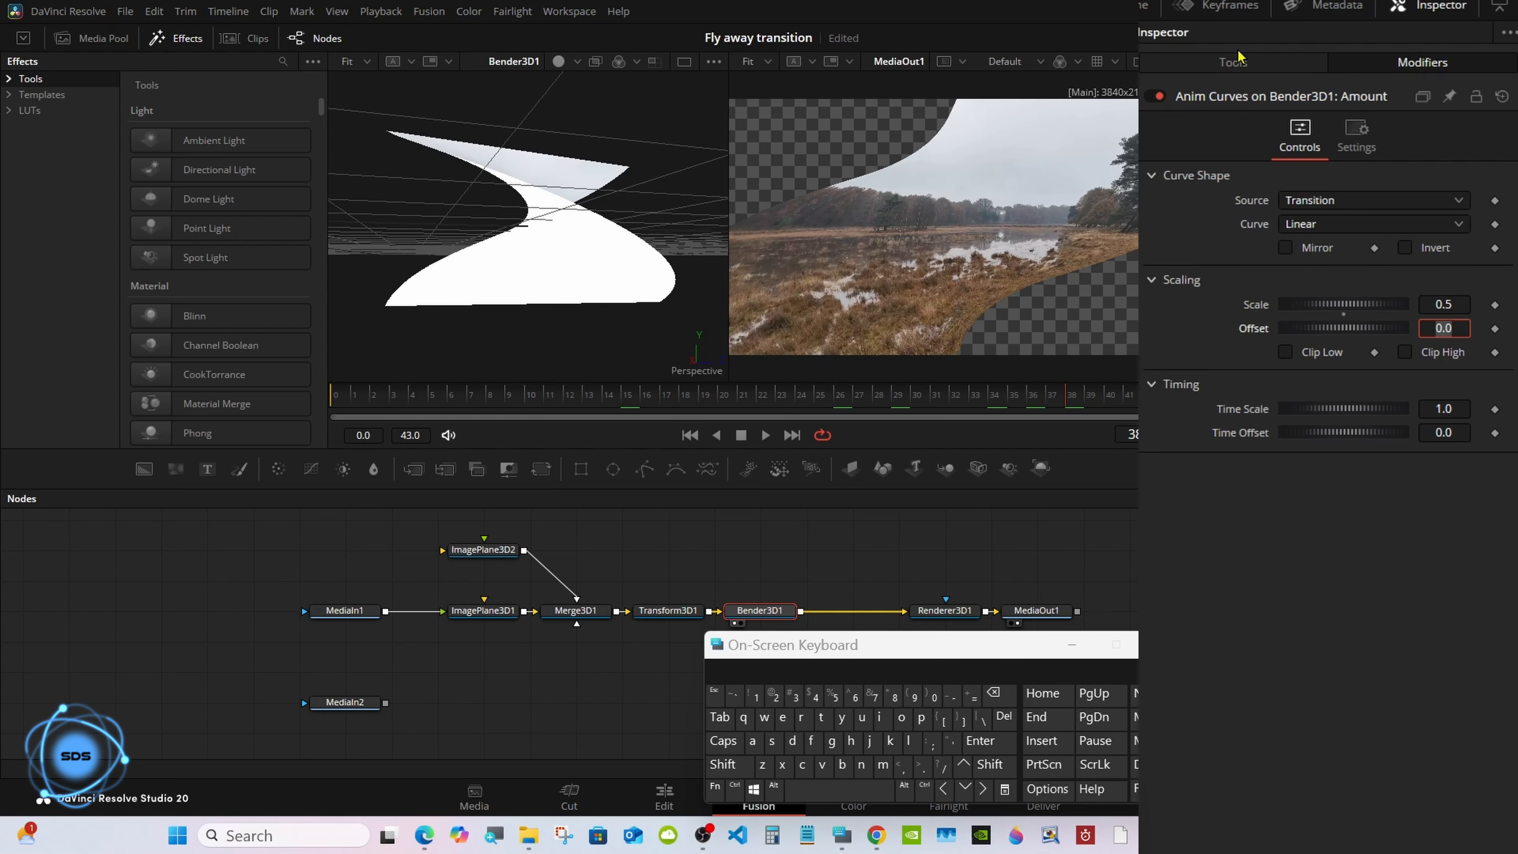
# Modify the Center parameter of the Bender3D1 node with Anim Curves.
pyautogui.click(1234, 62)
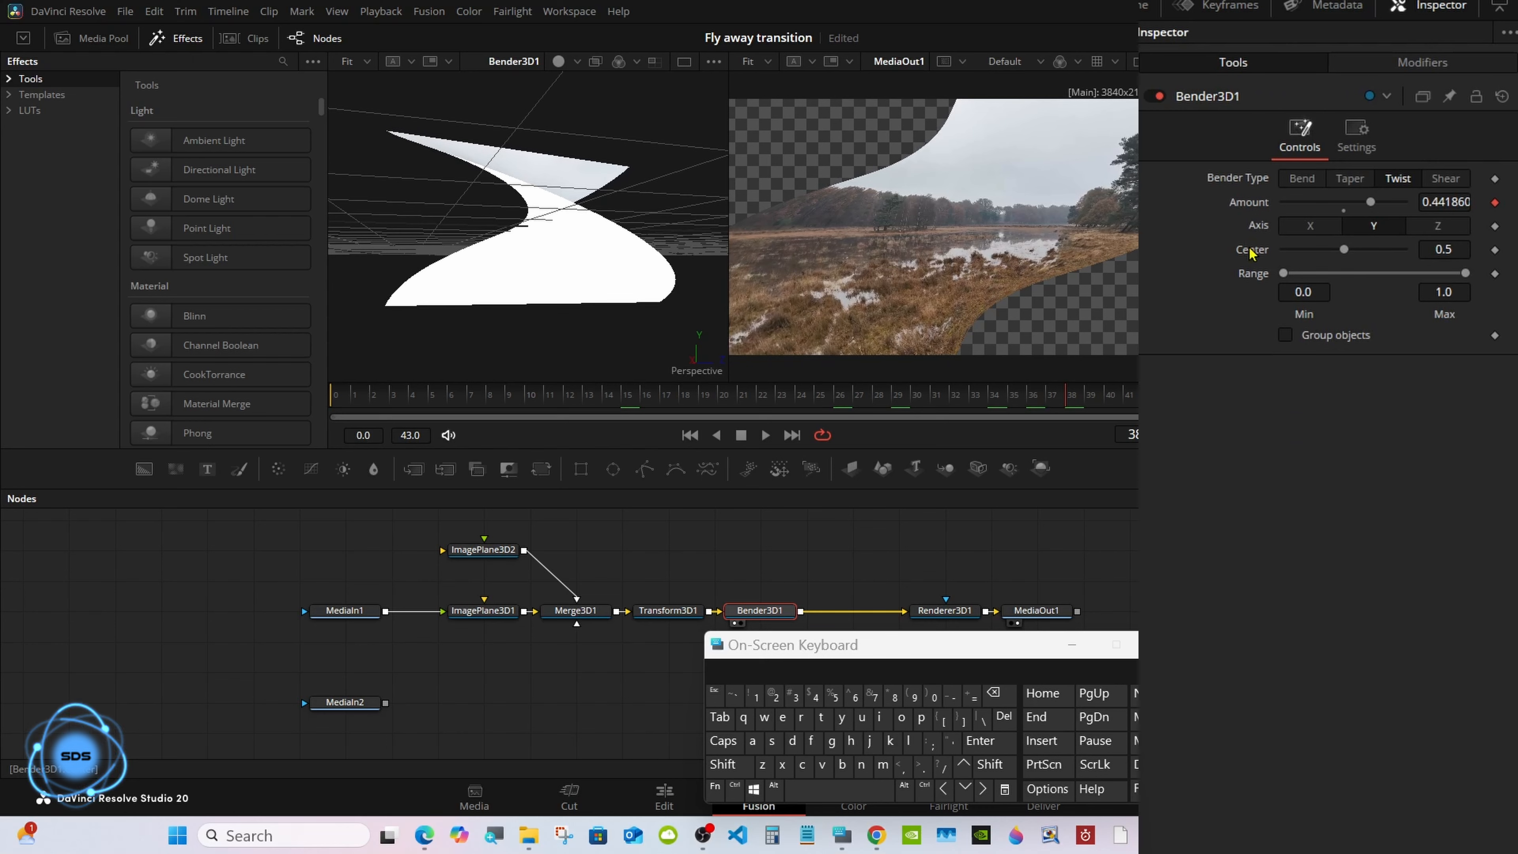
pyautogui.rightClick(1250, 253)
pyautogui.moveTo(1283, 323)
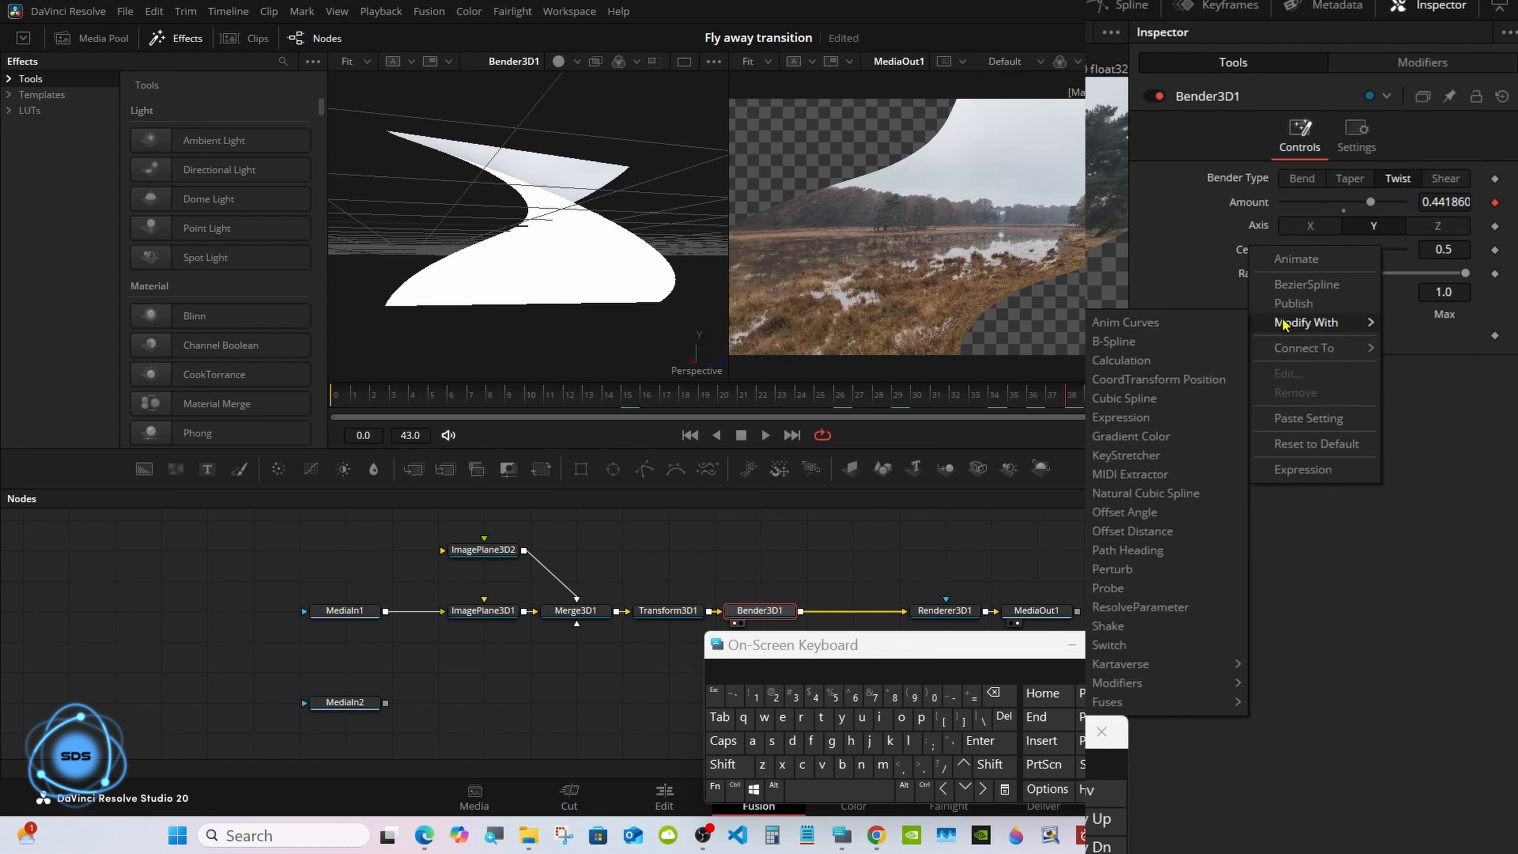
pyautogui.click(1125, 322)
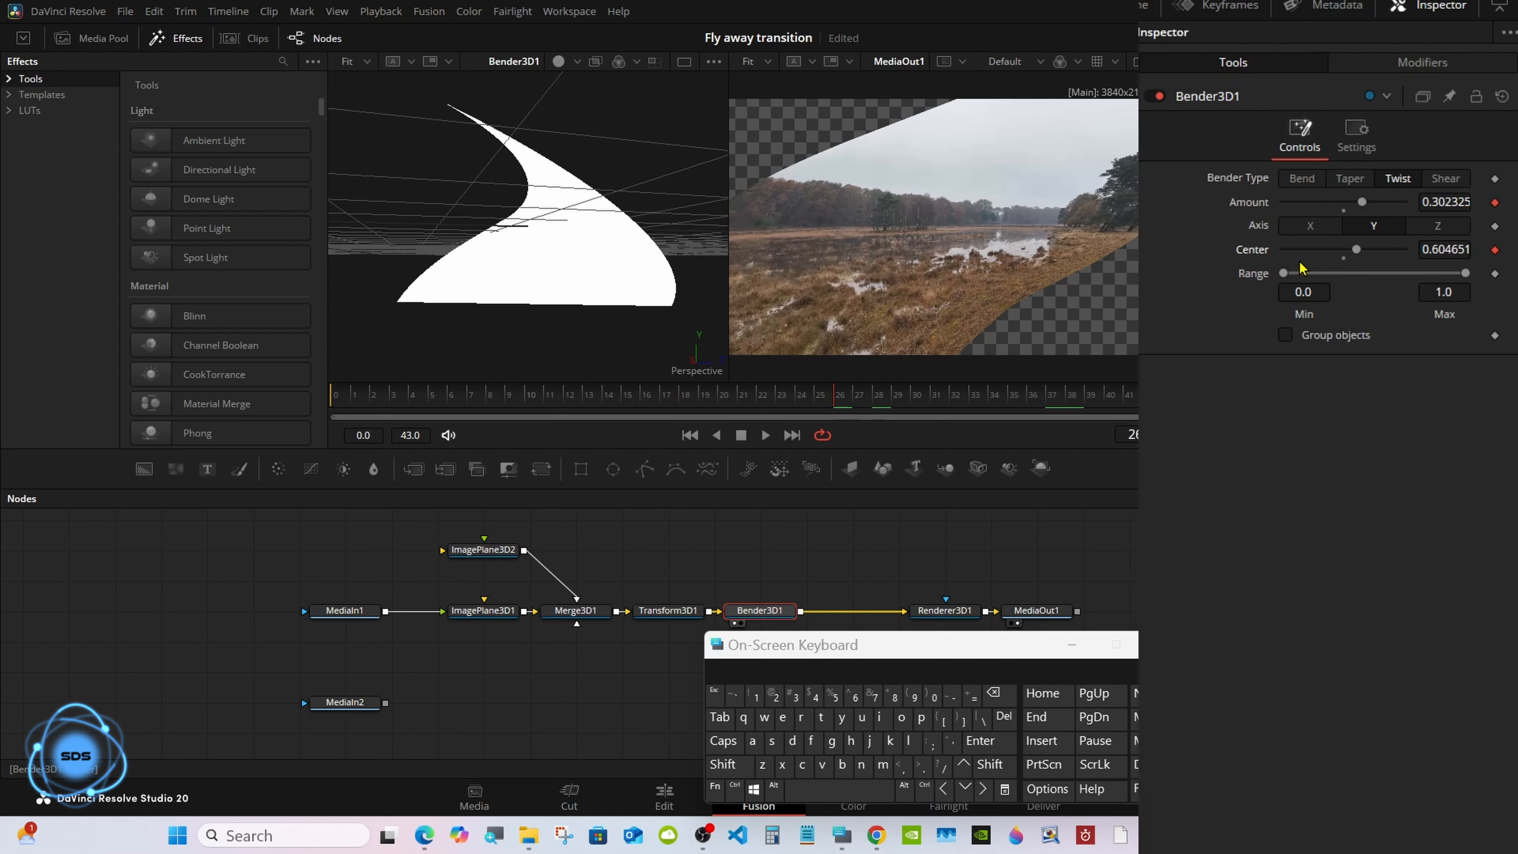
# Set the Scale of the Anim Curves modifier on Bender3D1's Center to 2.0.
pyautogui.click(1420, 63)
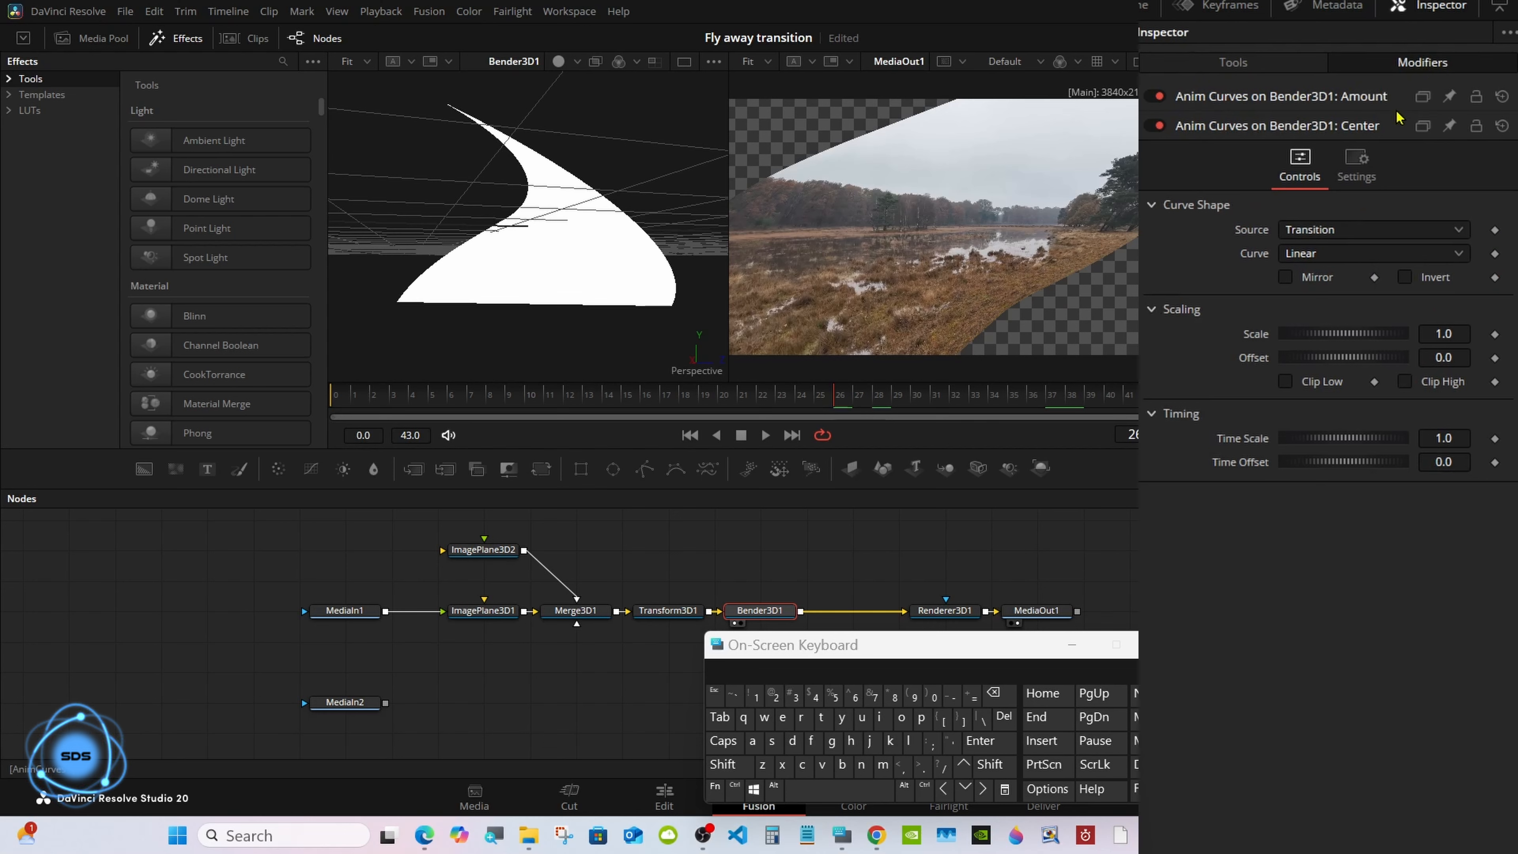
pyautogui.click(1460, 330)
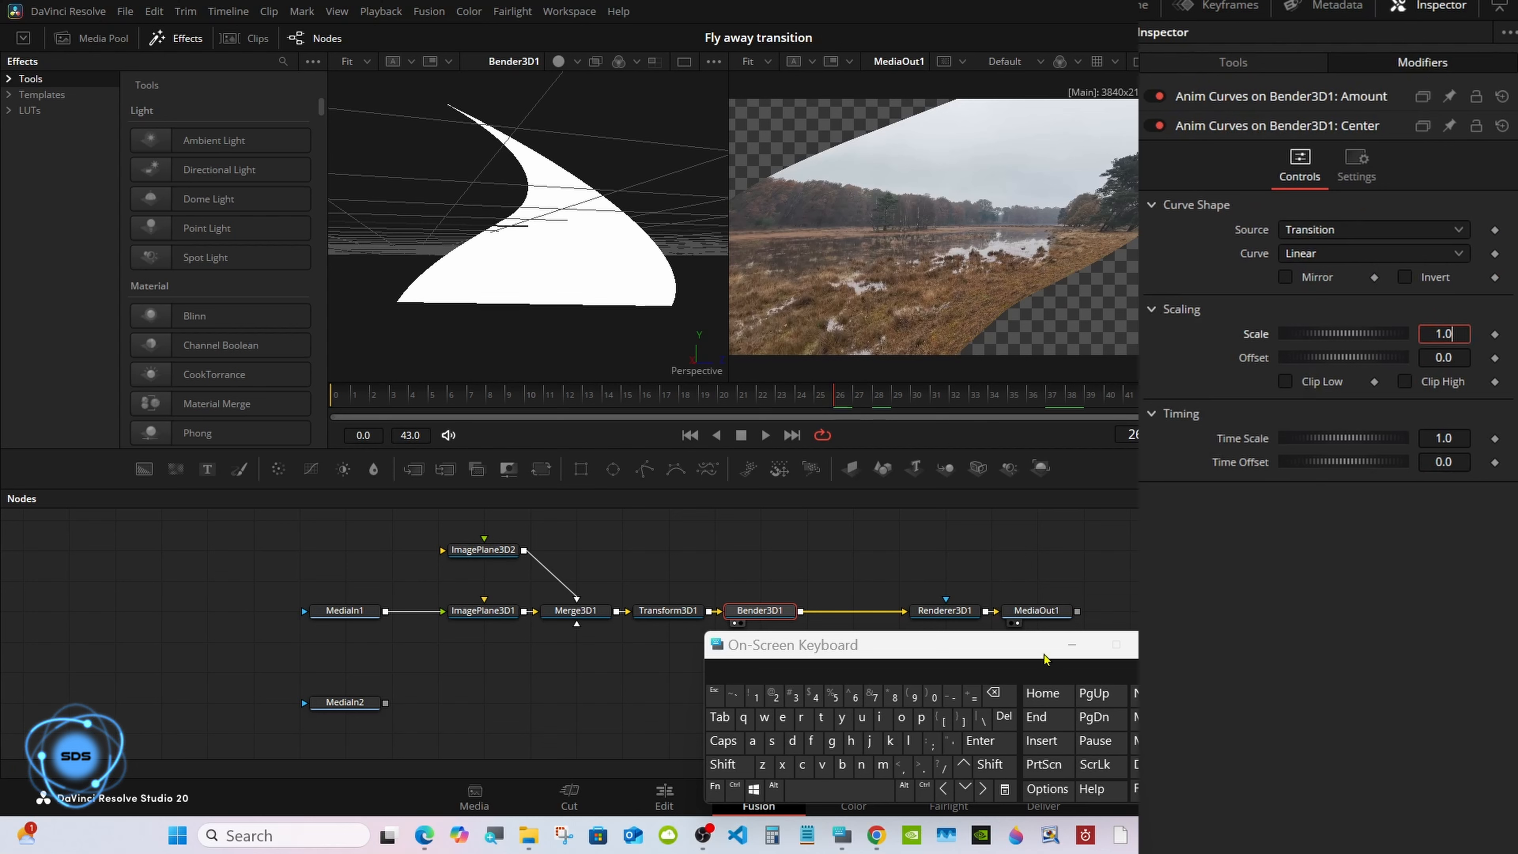
pyautogui.click(993, 693)
pyautogui.click(993, 694)
pyautogui.click(994, 694)
pyautogui.click(773, 695)
pyautogui.click(955, 742)
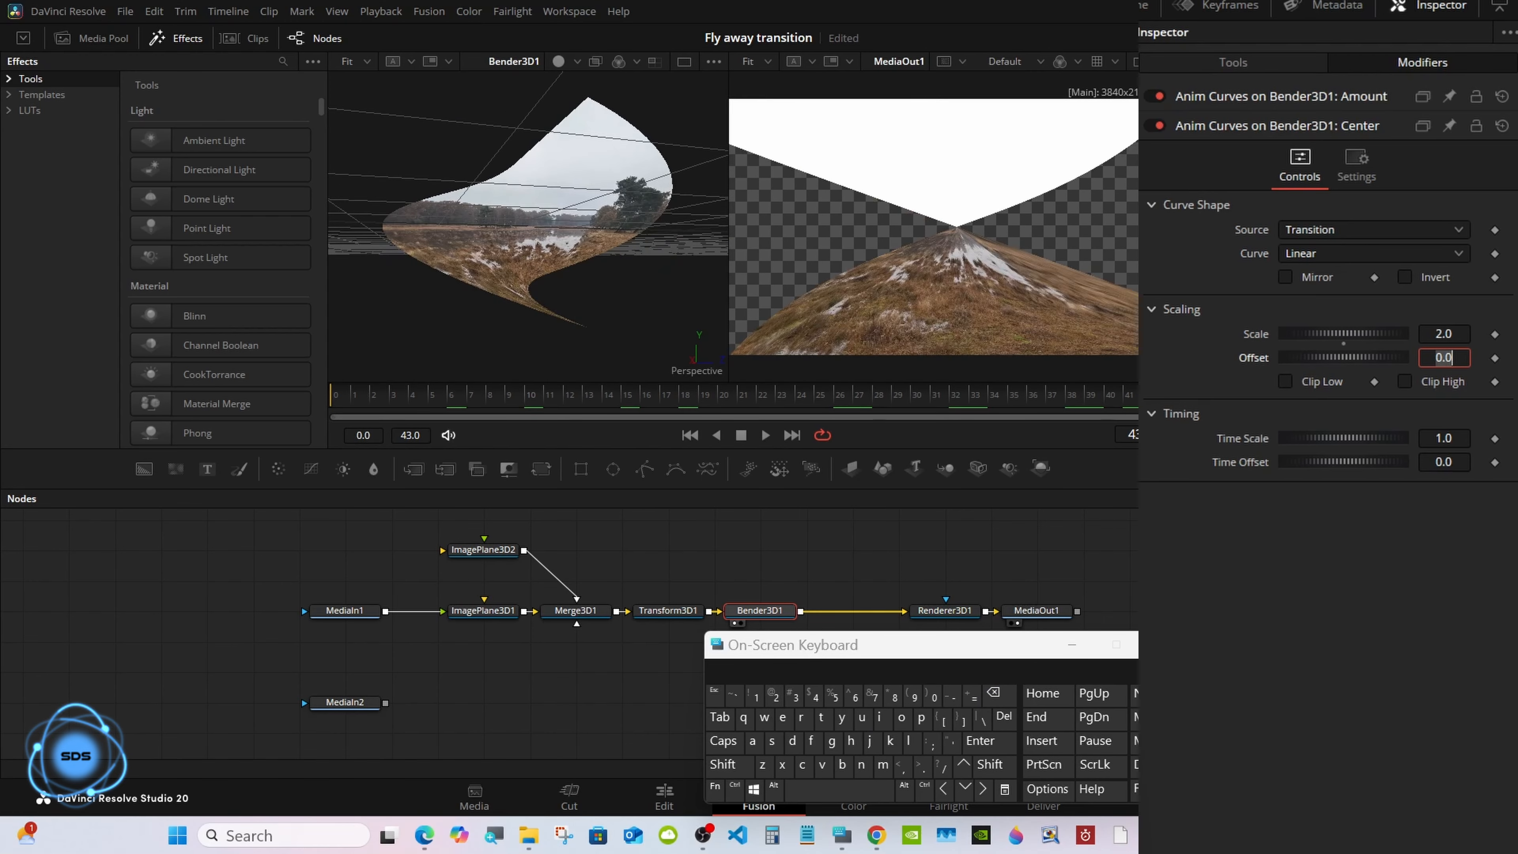
# Animate the Y rotation of Transform3D1 with an Anim Curves modifier that reaches 180 at the last frame.
pyautogui.click(664, 611)
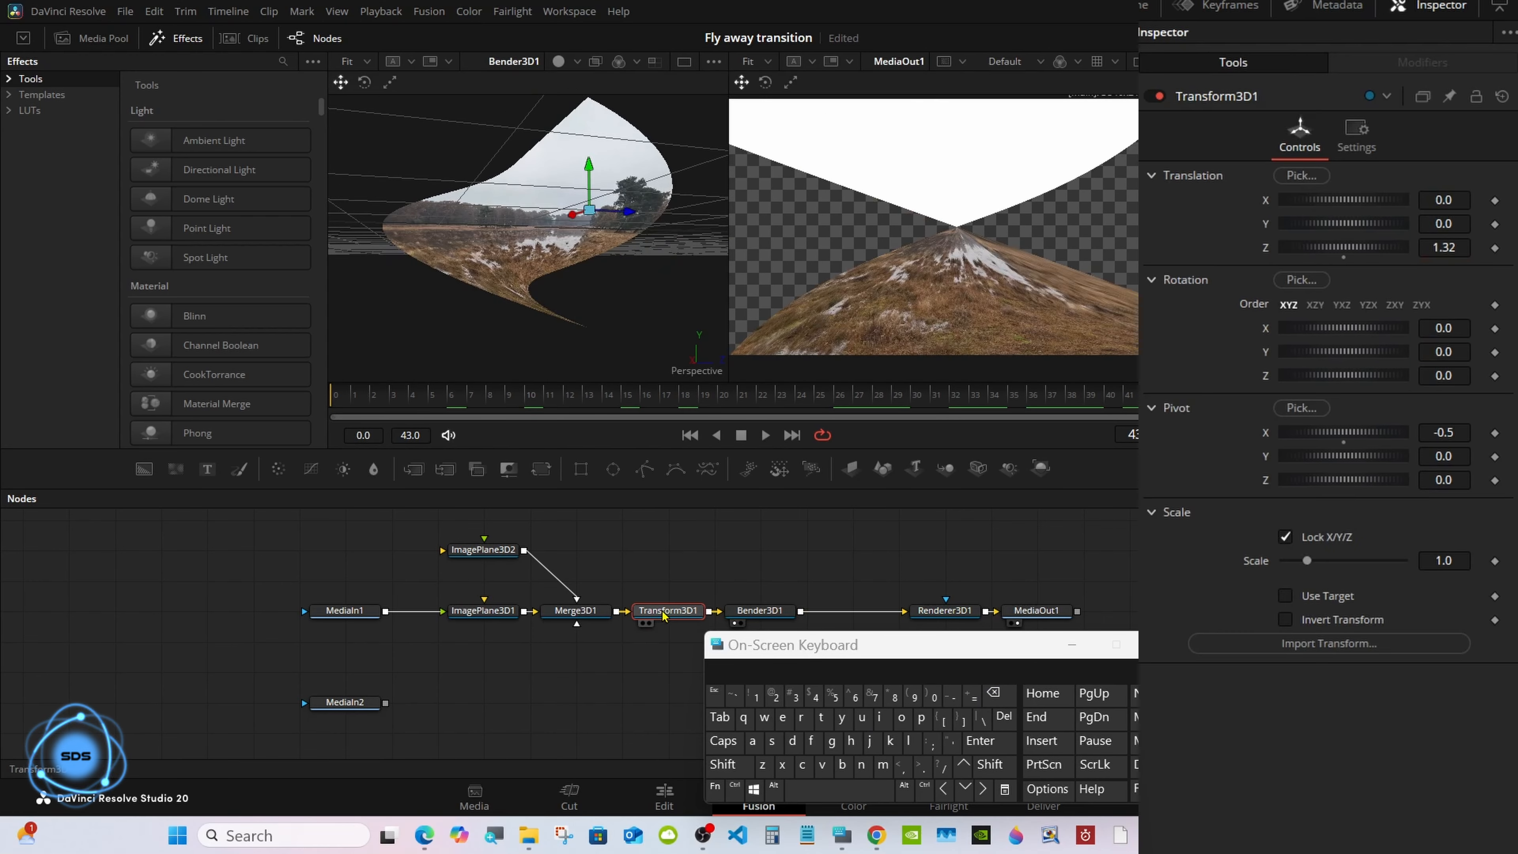
pyautogui.rightClick(1263, 359)
pyautogui.moveTo(1320, 452)
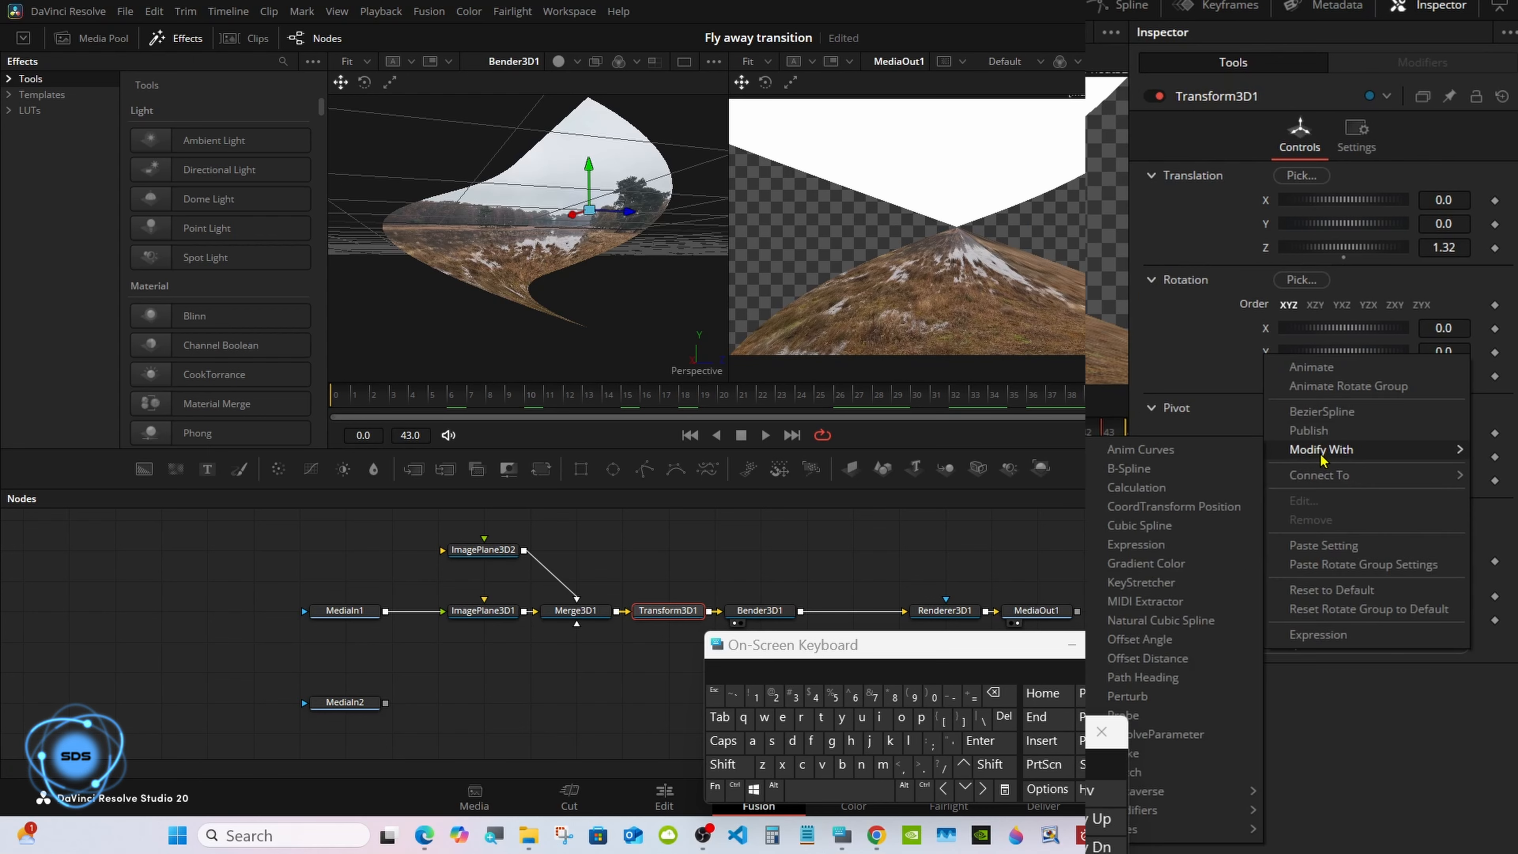
pyautogui.click(1178, 453)
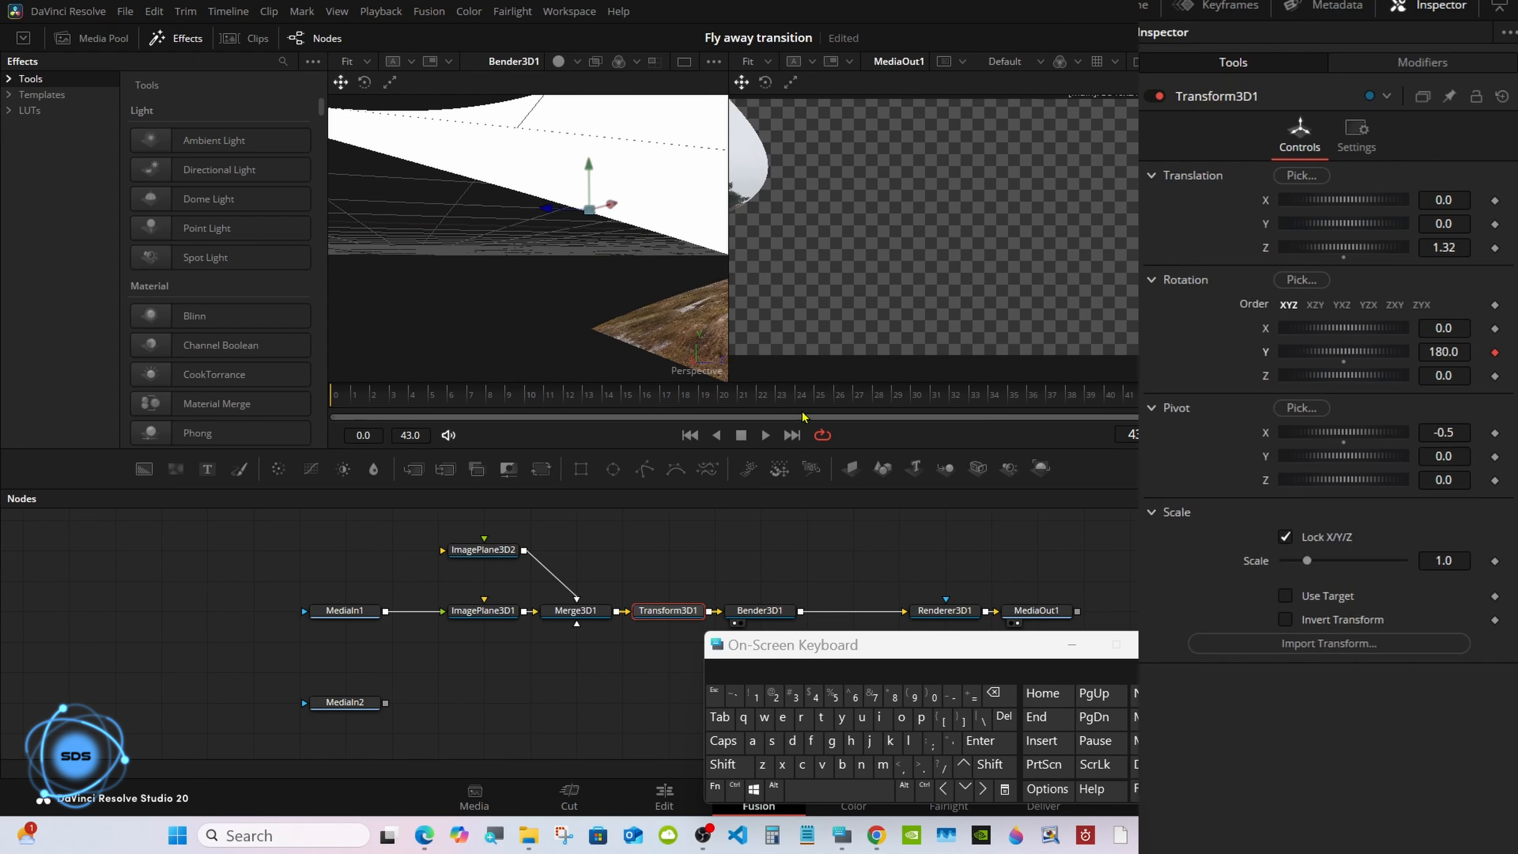
# Scrub through the timeline to review the combined twist and rotation animation.
pyautogui.moveTo(414, 397); pyautogui.dragTo(858, 396)
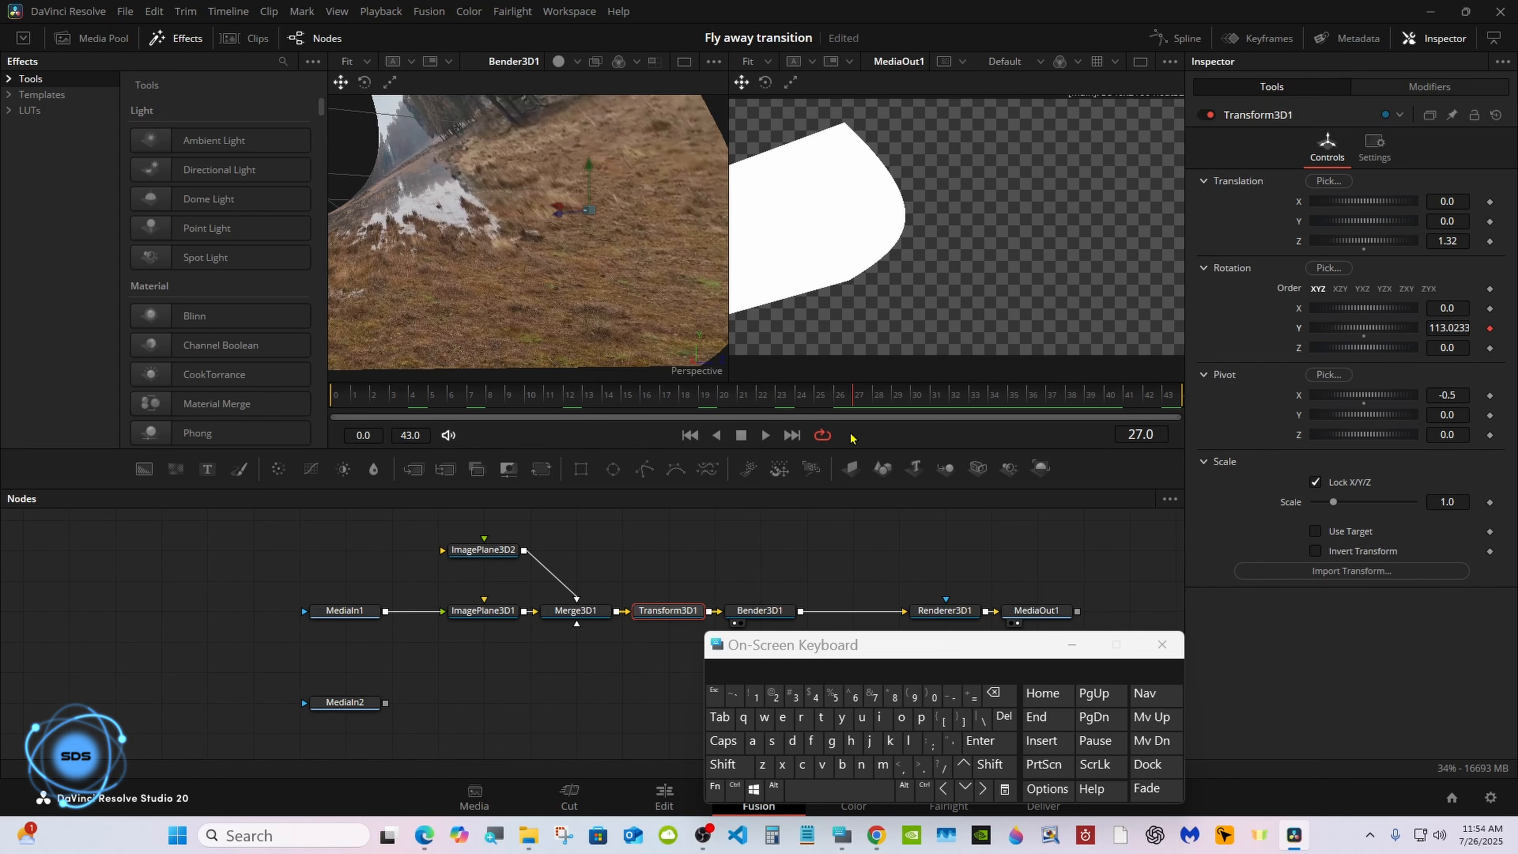
pyautogui.moveTo(850, 433); pyautogui.dragTo(375, 401)
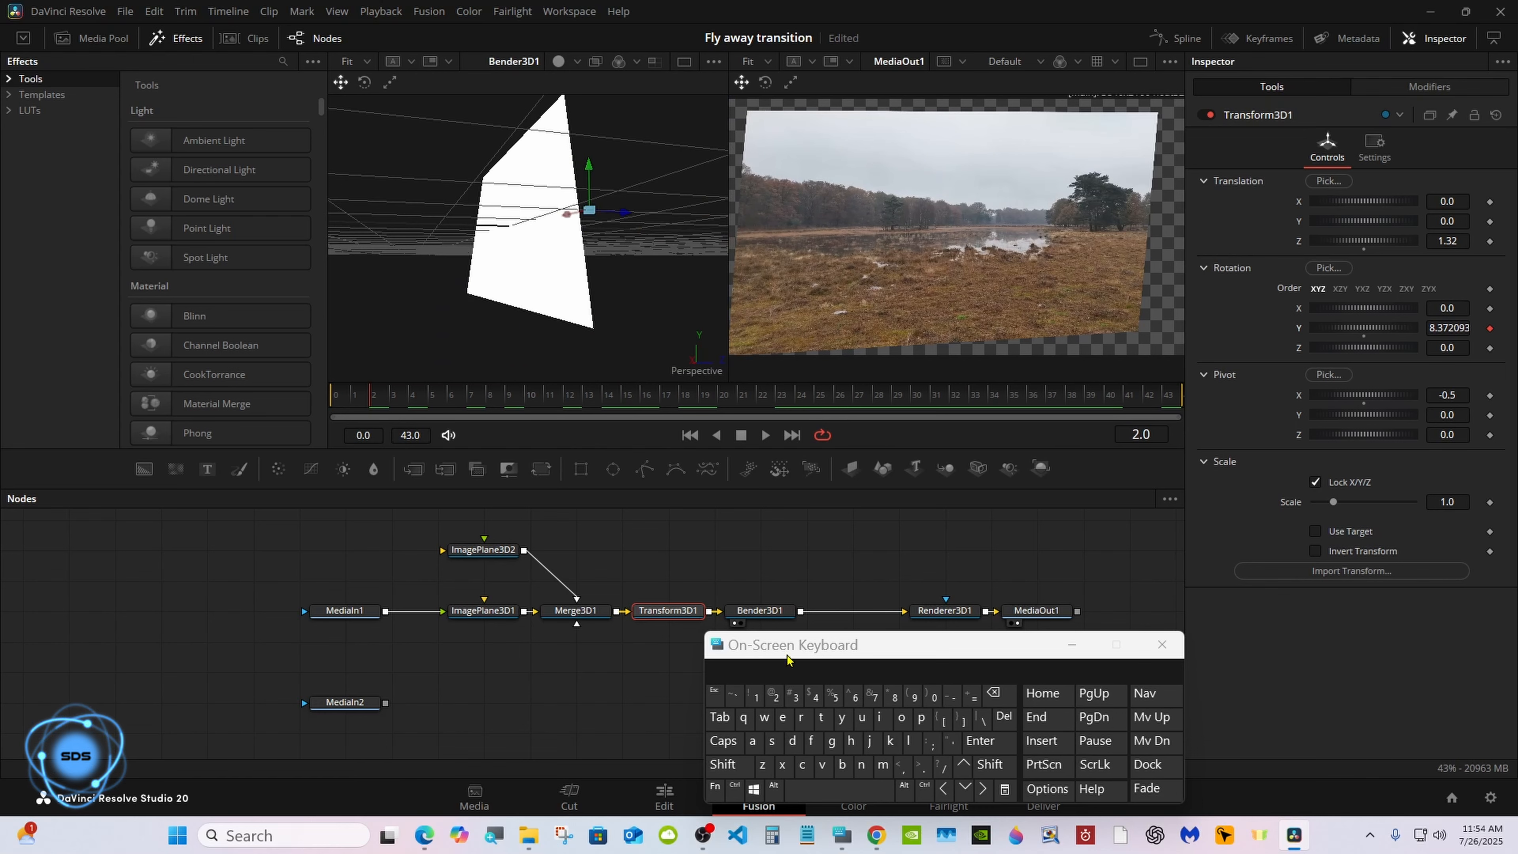
pyautogui.moveTo(786, 657); pyautogui.dragTo(933, 665)
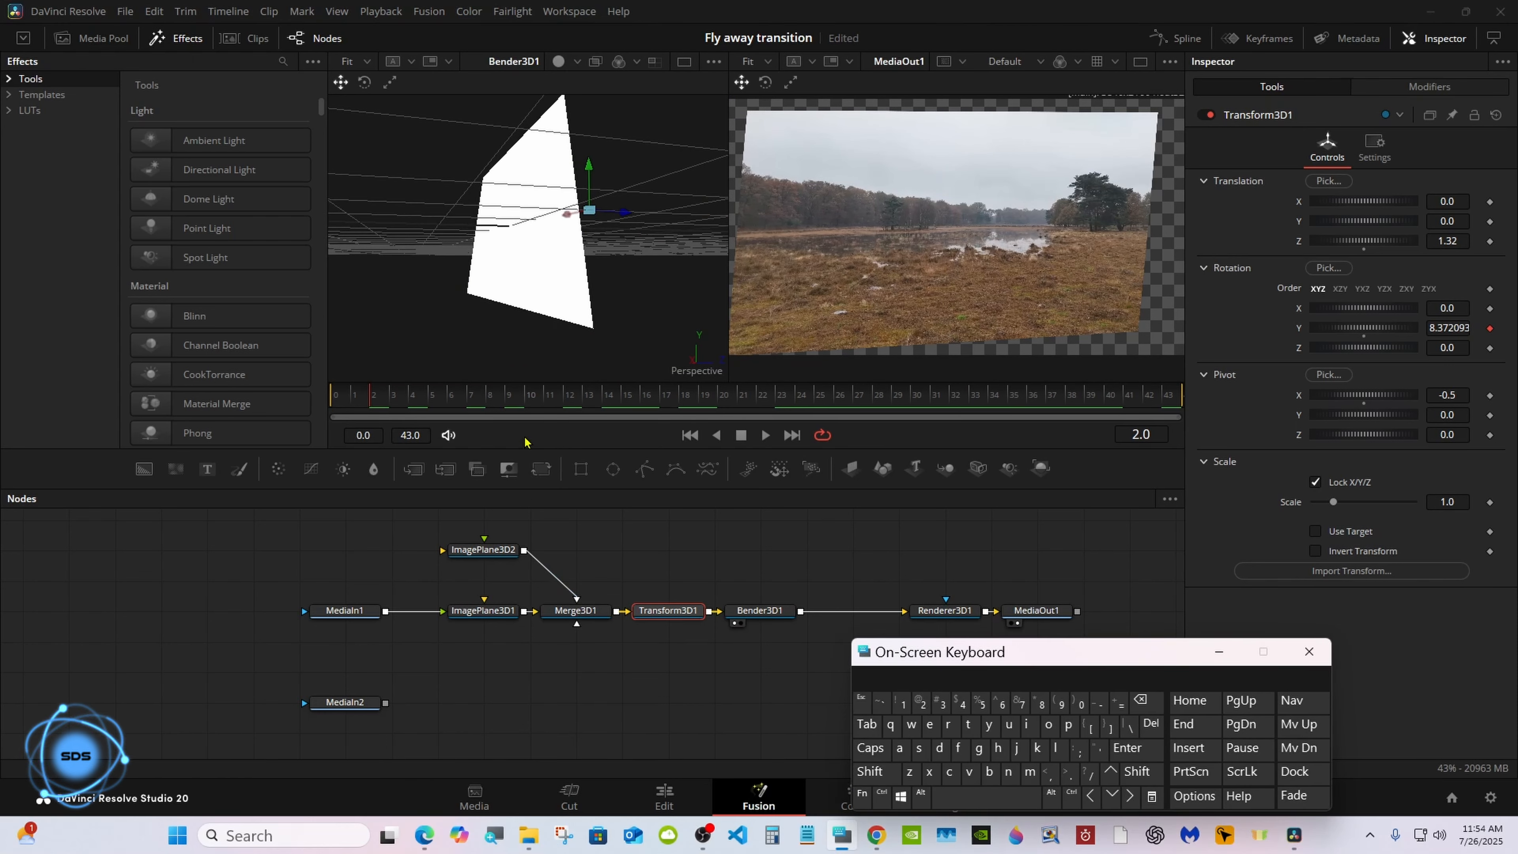
# Darken the diffuse material color of ImagePlane3D2 to a grey with value 0.693 and check it around frame 20.
pyautogui.click(718, 400)
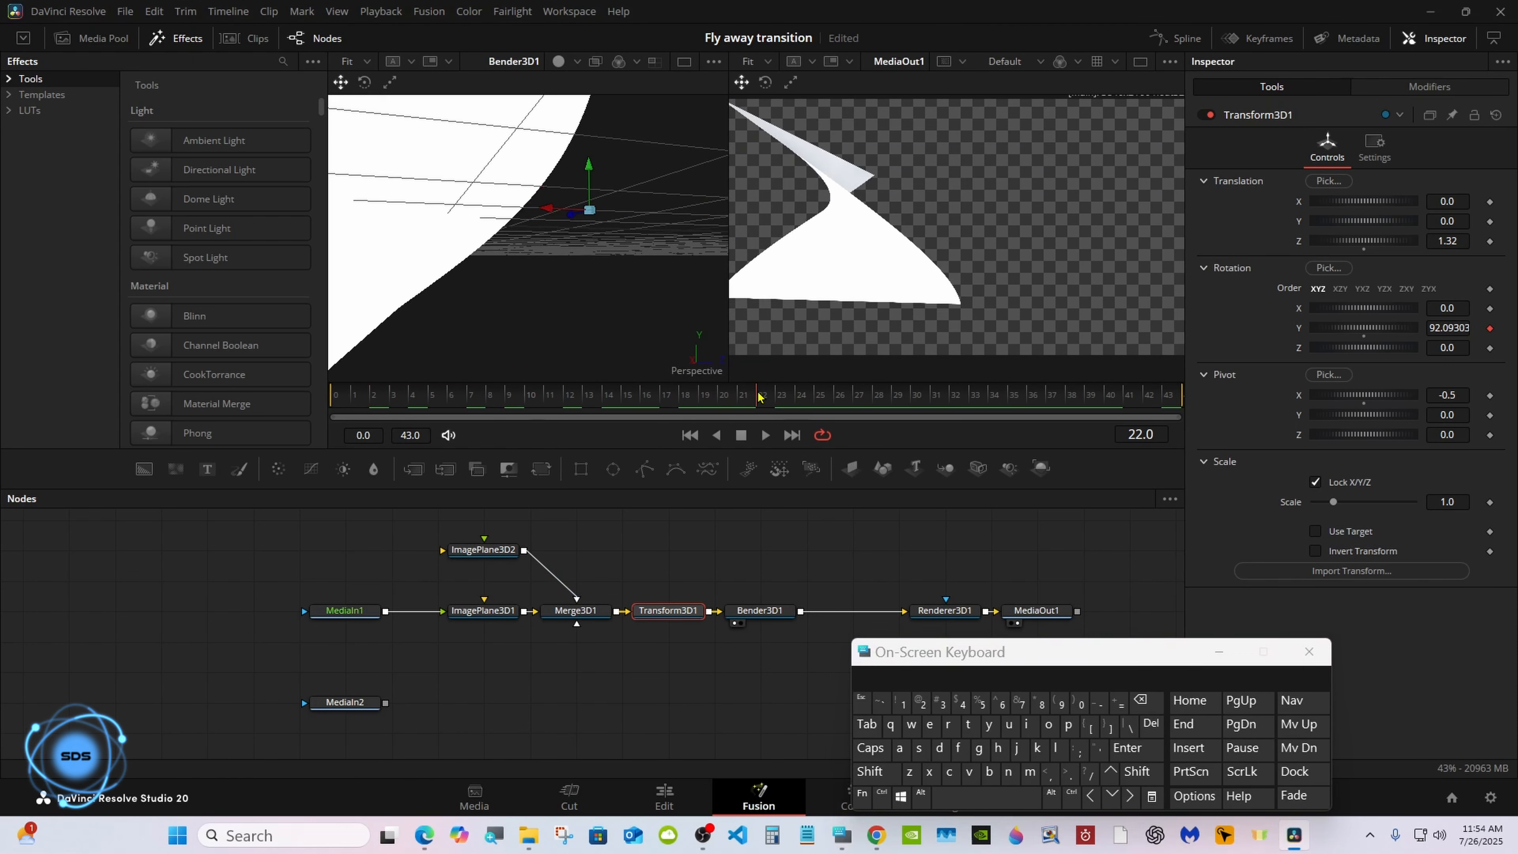
pyautogui.click(496, 554)
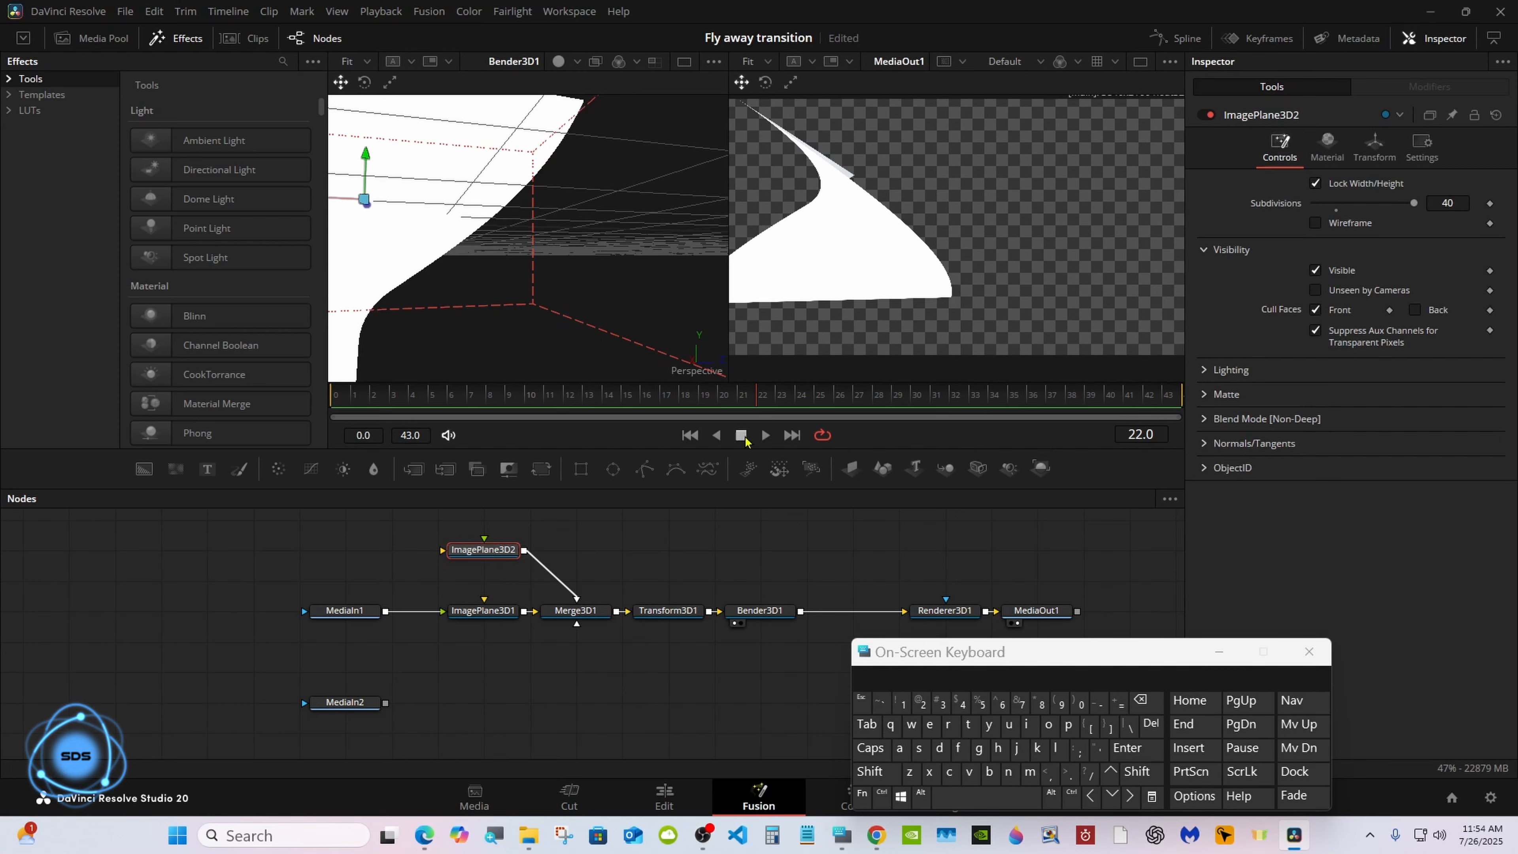
pyautogui.click(1329, 151)
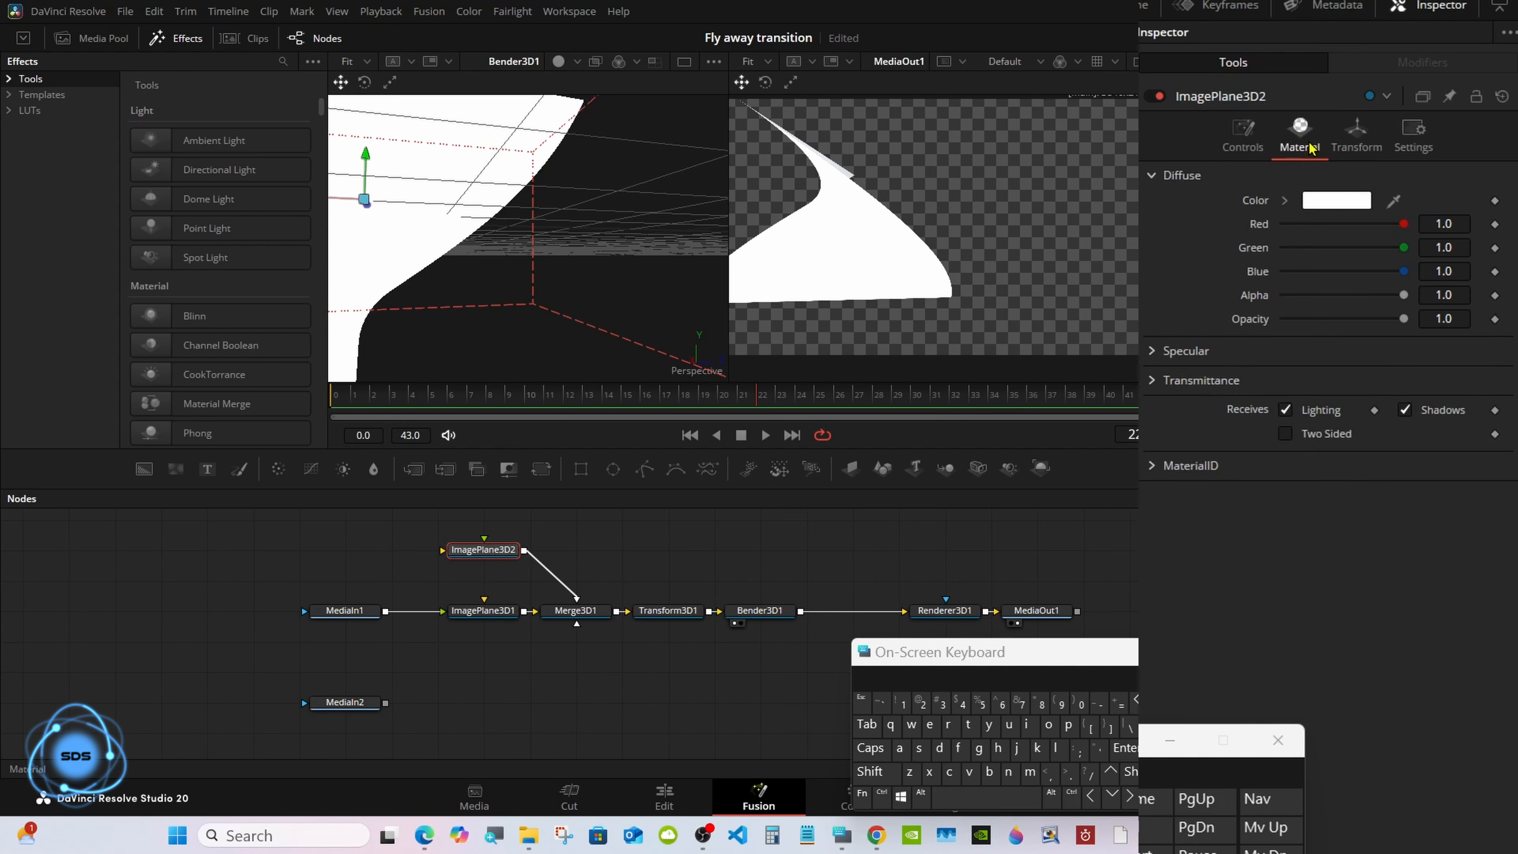
pyautogui.click(1284, 201)
pyautogui.moveTo(1282, 221); pyautogui.dragTo(1271, 267)
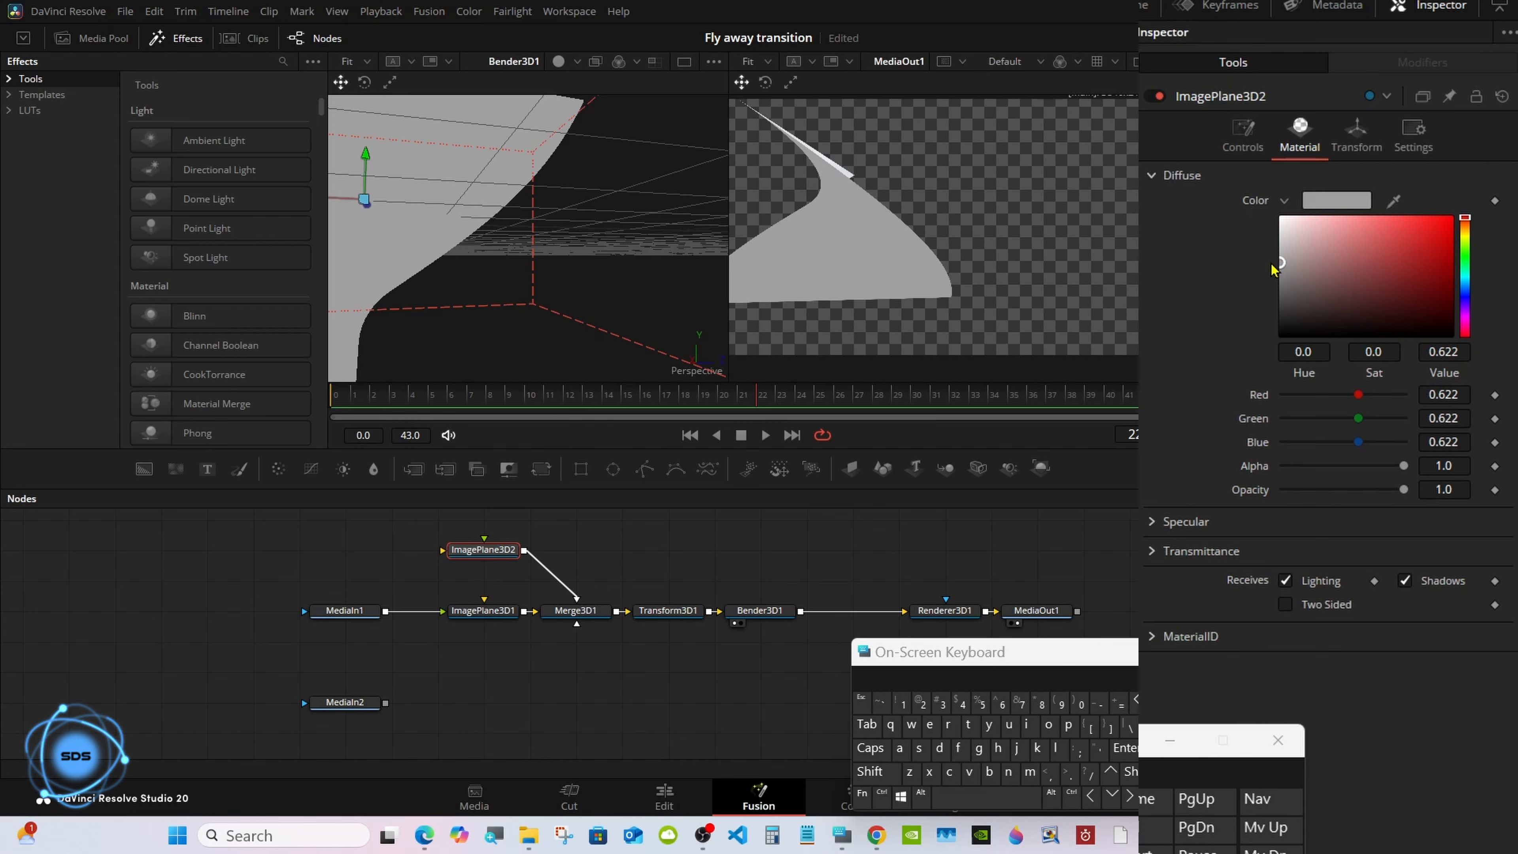
pyautogui.moveTo(1272, 267); pyautogui.dragTo(1279, 255)
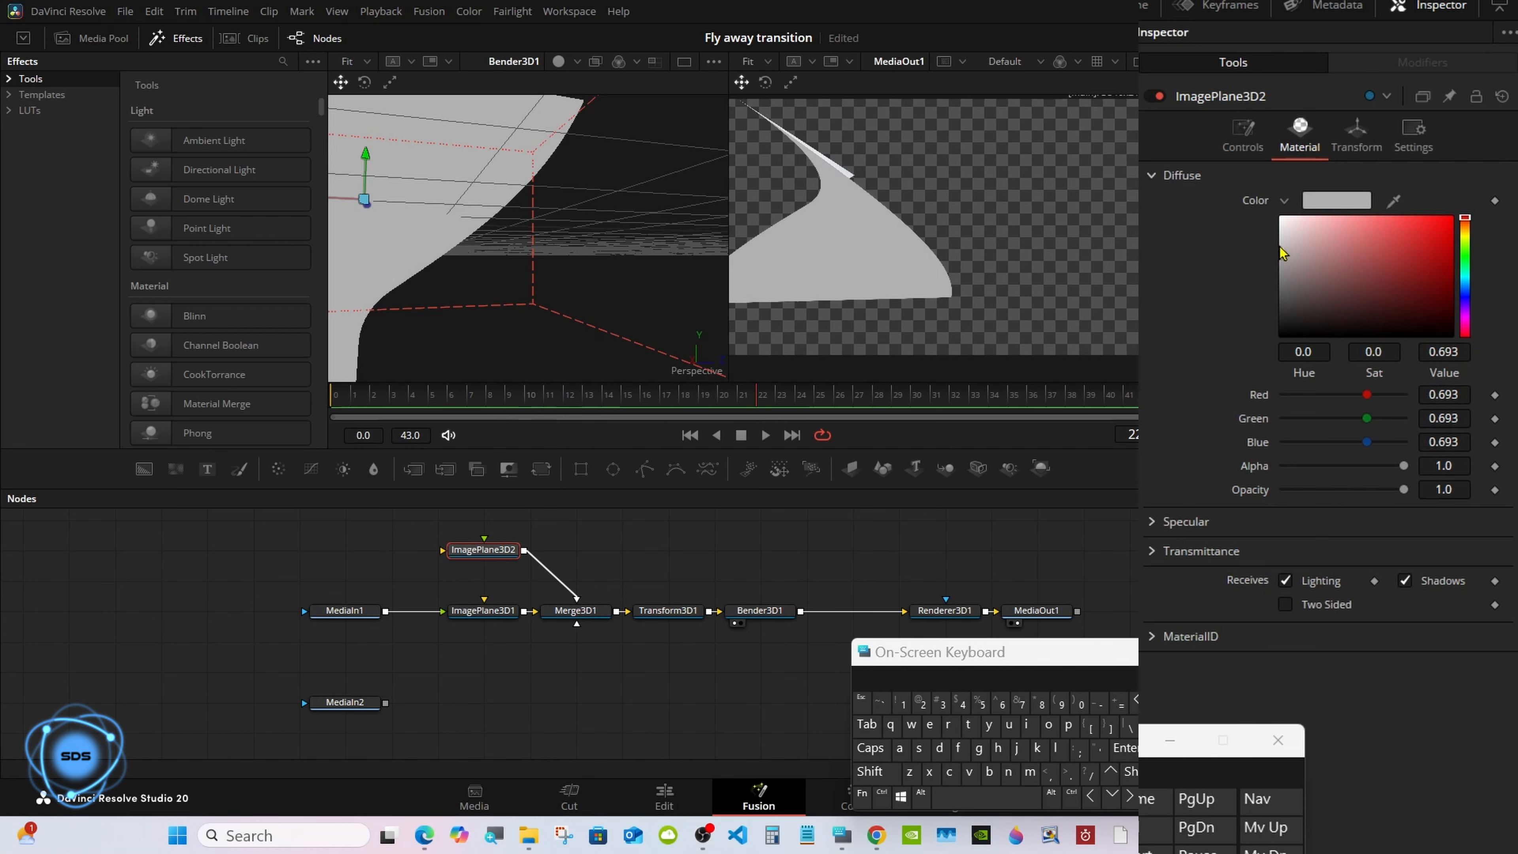
pyautogui.click(1284, 202)
pyautogui.moveTo(757, 395); pyautogui.dragTo(723, 395)
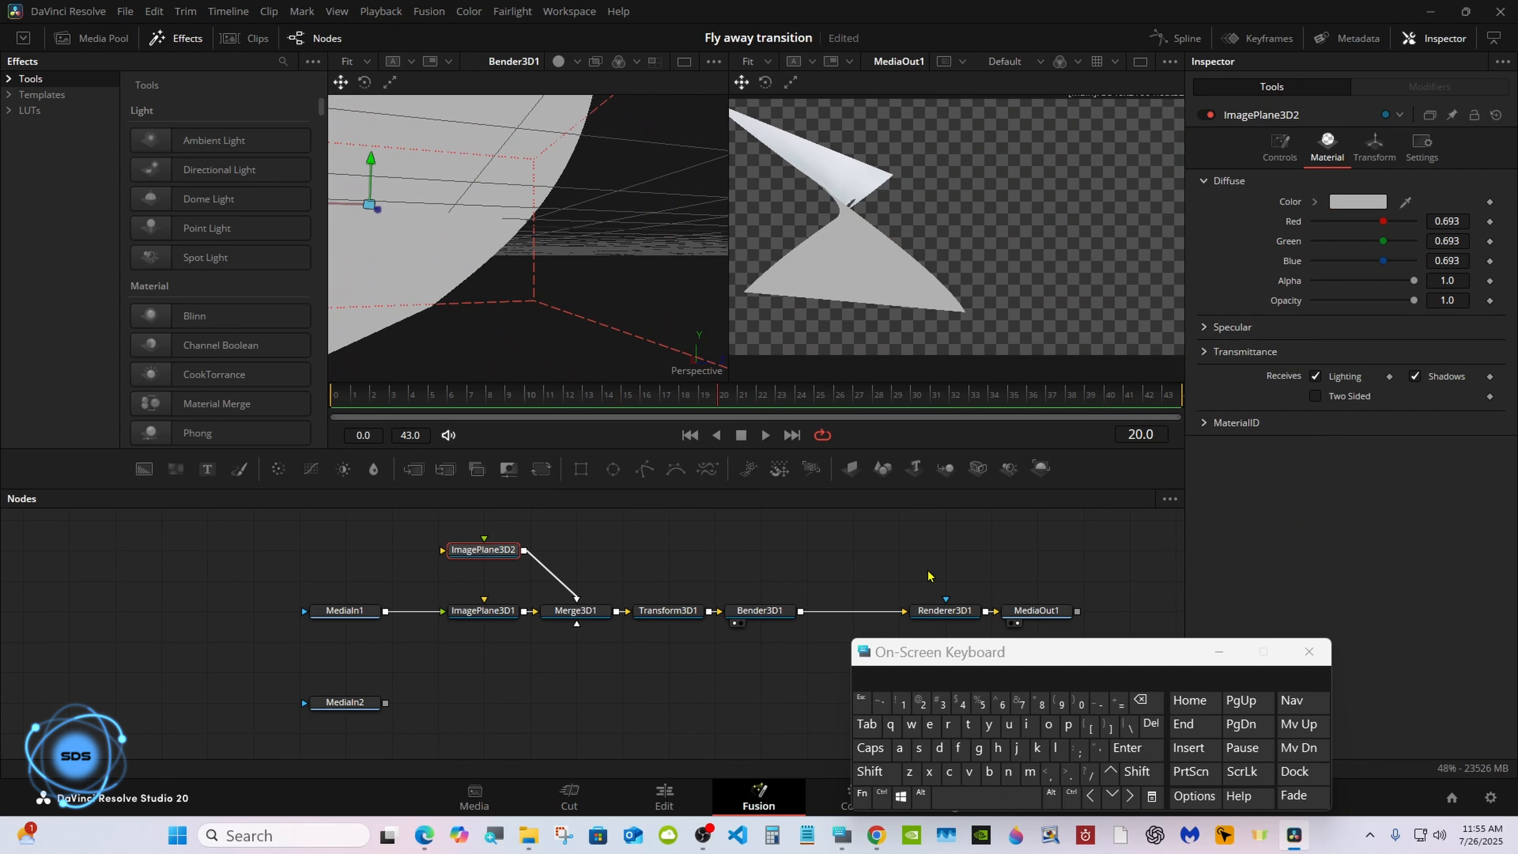
# Add a Merge 3D node after Bender3D1 with a Spot Light connected to it, and place the light directly below the merge.
pyautogui.moveTo(971, 651); pyautogui.dragTo(1212, 612)
pyautogui.click(760, 615)
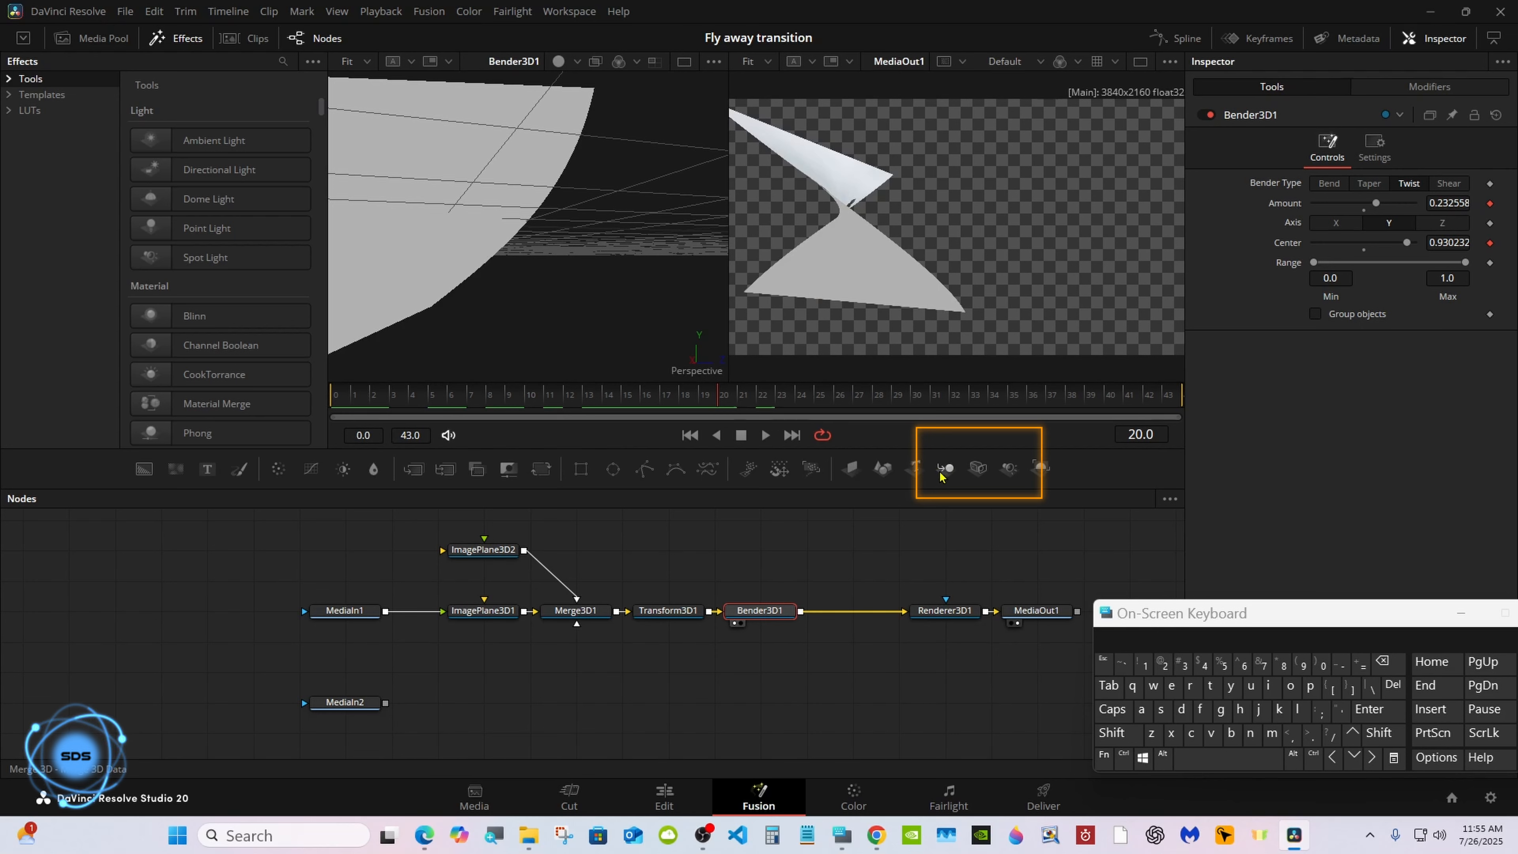
pyautogui.click(941, 473)
pyautogui.click(1007, 470)
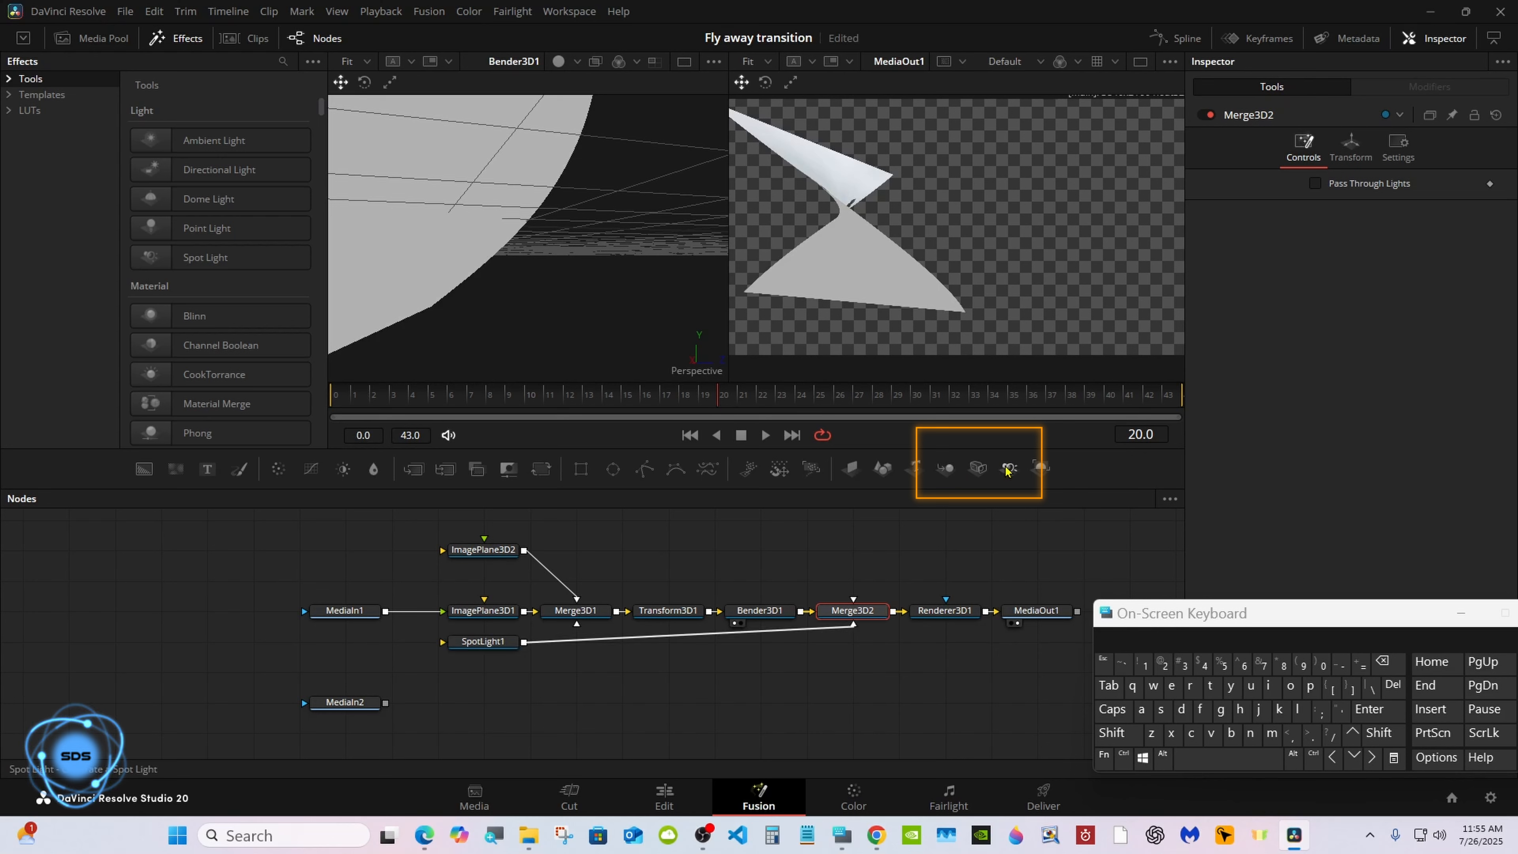
pyautogui.moveTo(483, 642); pyautogui.dragTo(853, 641)
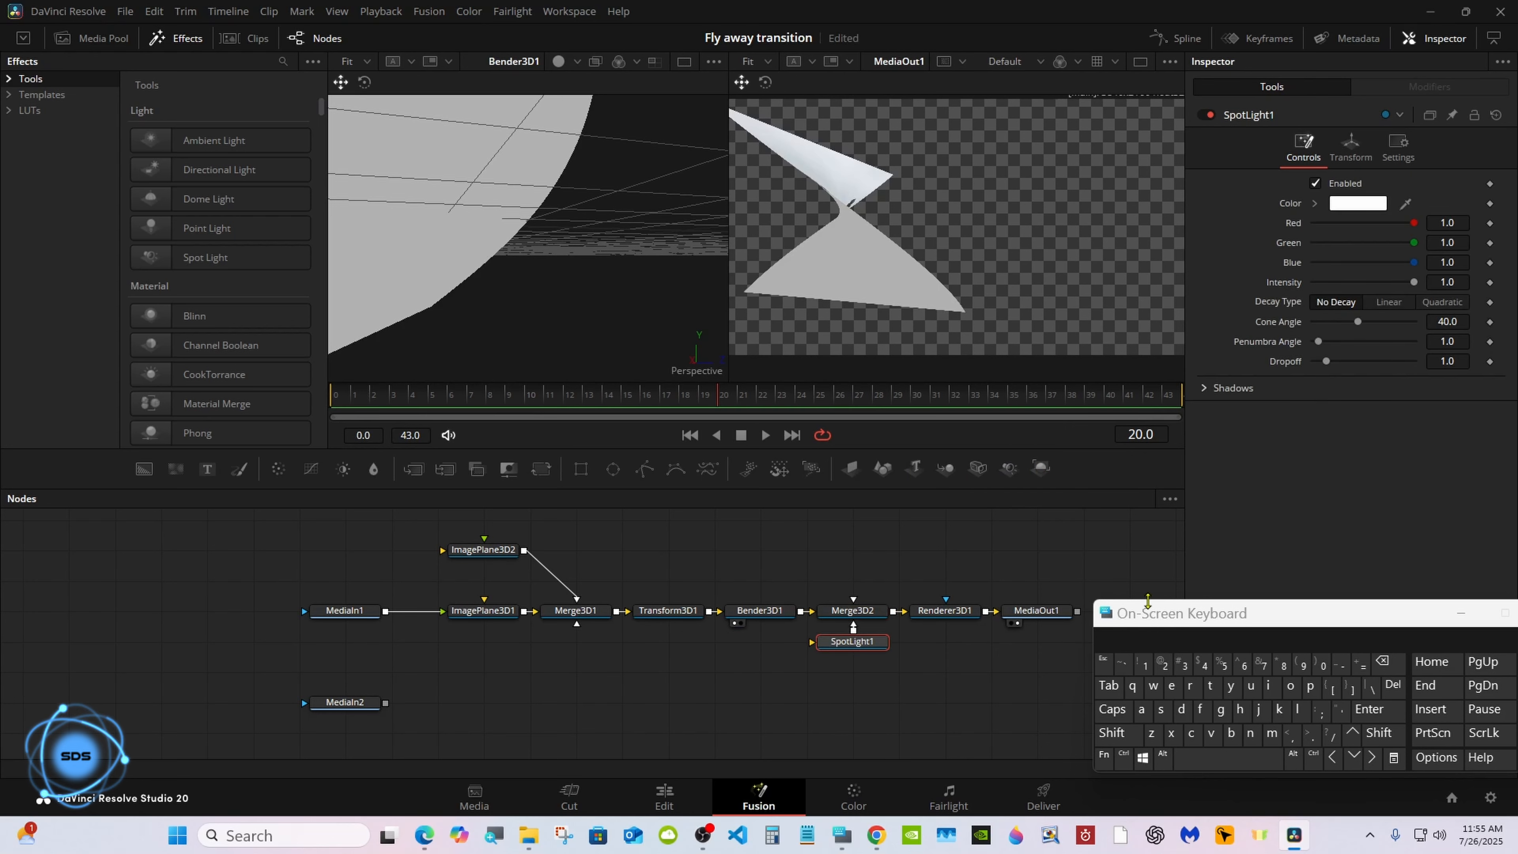
# Zoom out and adjust the perspective viewer to show the whole twisted plane together with the spotlight.
pyautogui.moveTo(1123, 616); pyautogui.dragTo(1047, 665)
pyautogui.rightClick(634, 228)
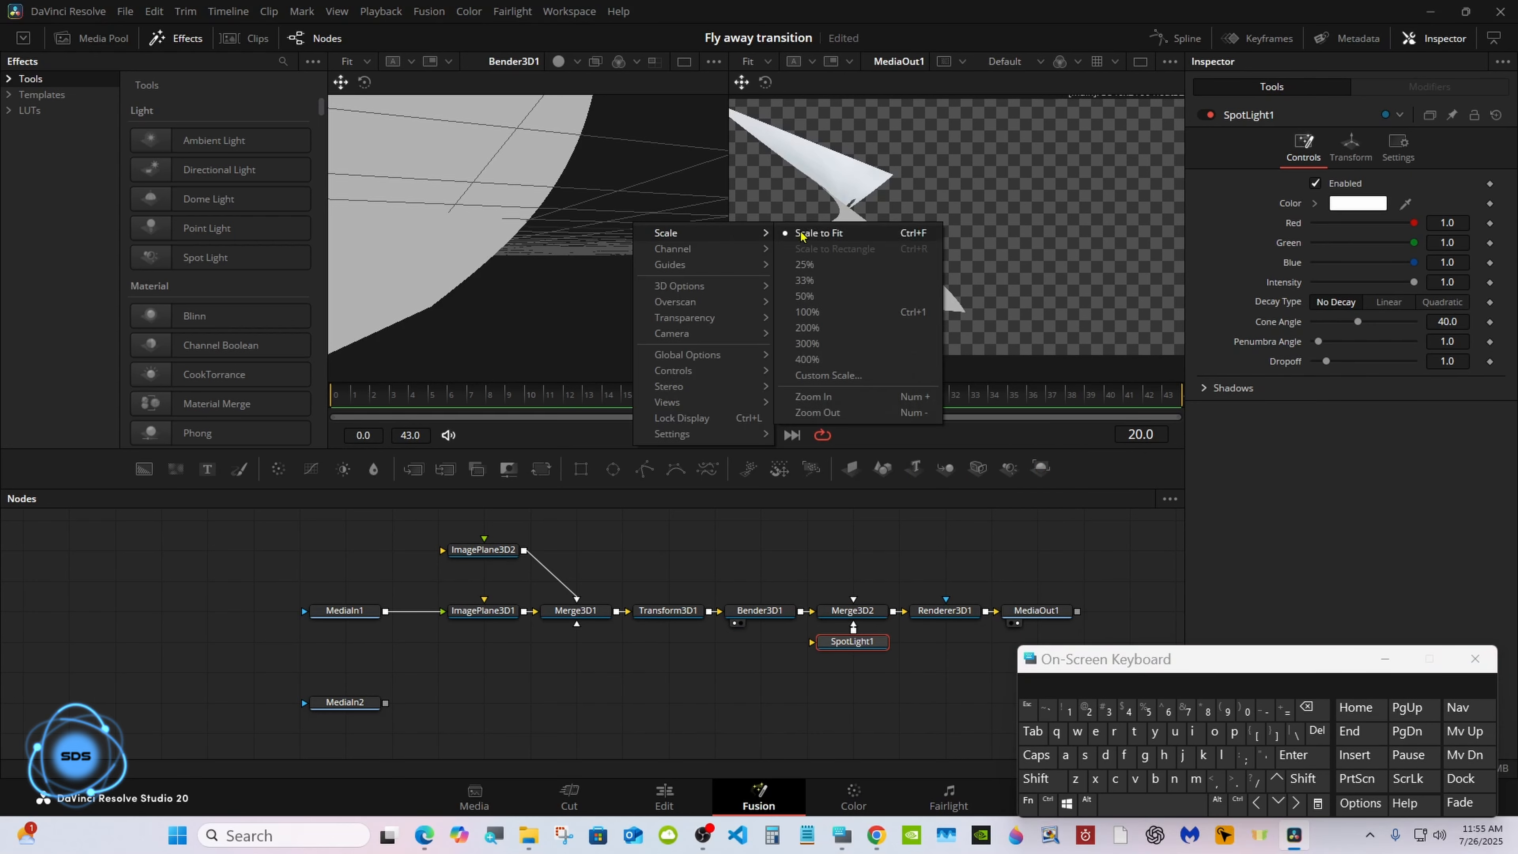
pyautogui.click(830, 408)
pyautogui.moveTo(700, 242); pyautogui.dragTo(261, 303)
pyautogui.click(1028, 781)
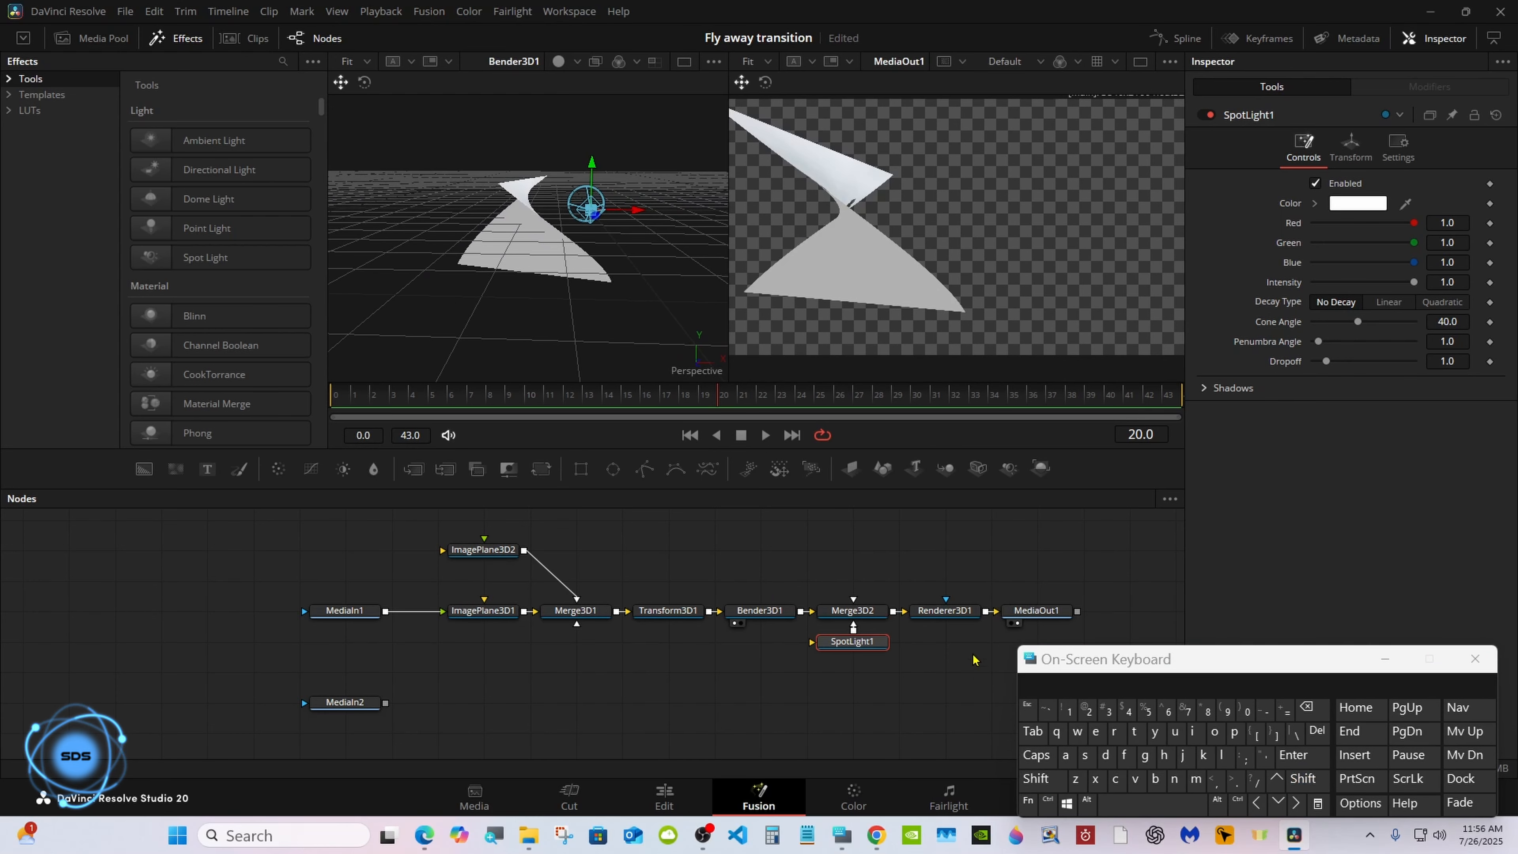
# Switch Renderer3D1 to the Hardware Renderer and enable Lighting.
pyautogui.click(950, 613)
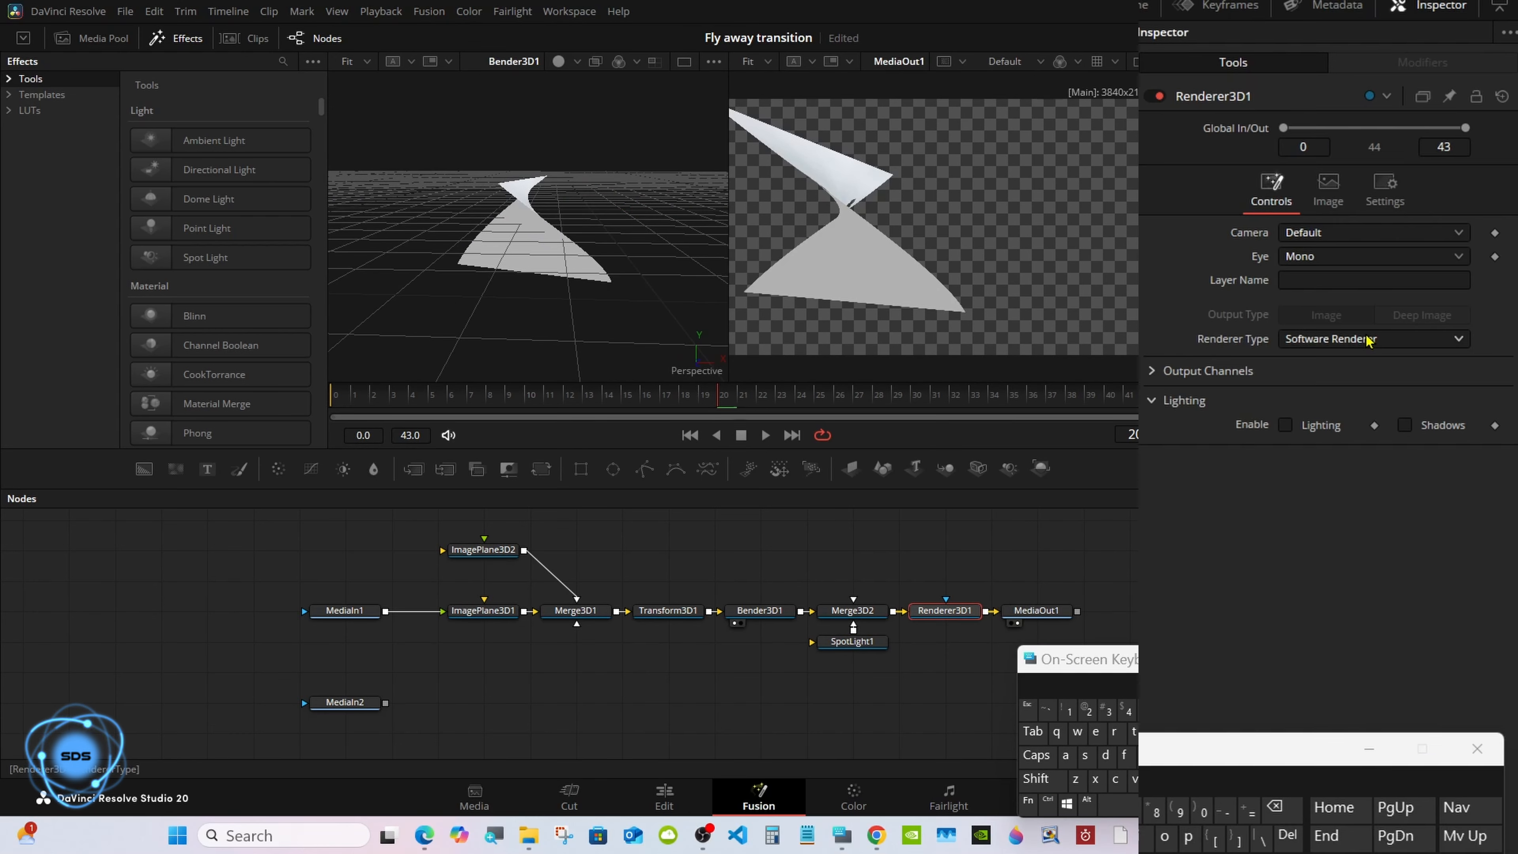
pyautogui.click(1367, 339)
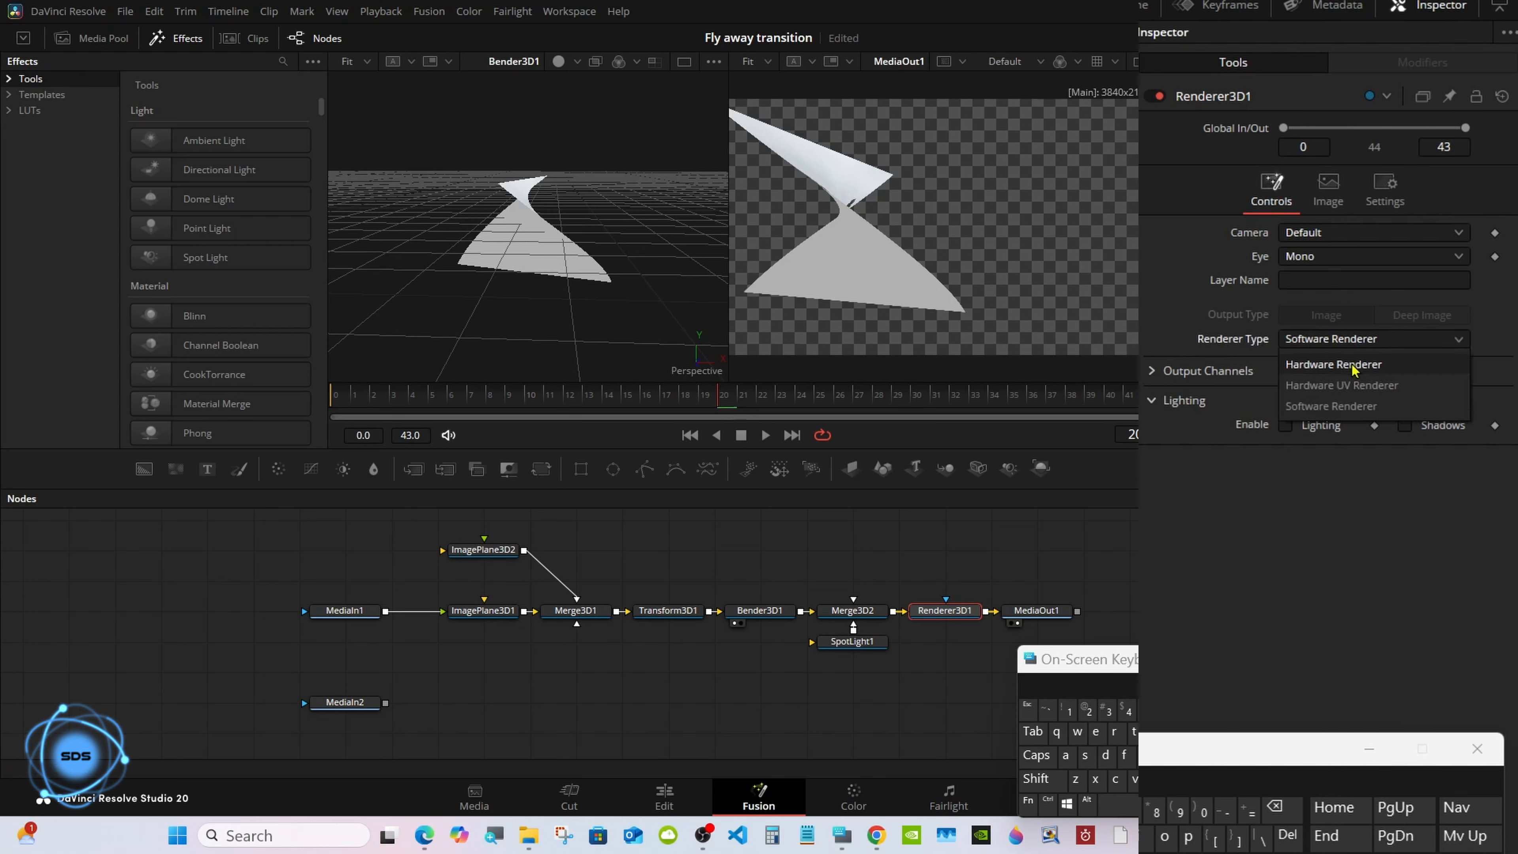
pyautogui.click(1350, 369)
pyautogui.click(1285, 484)
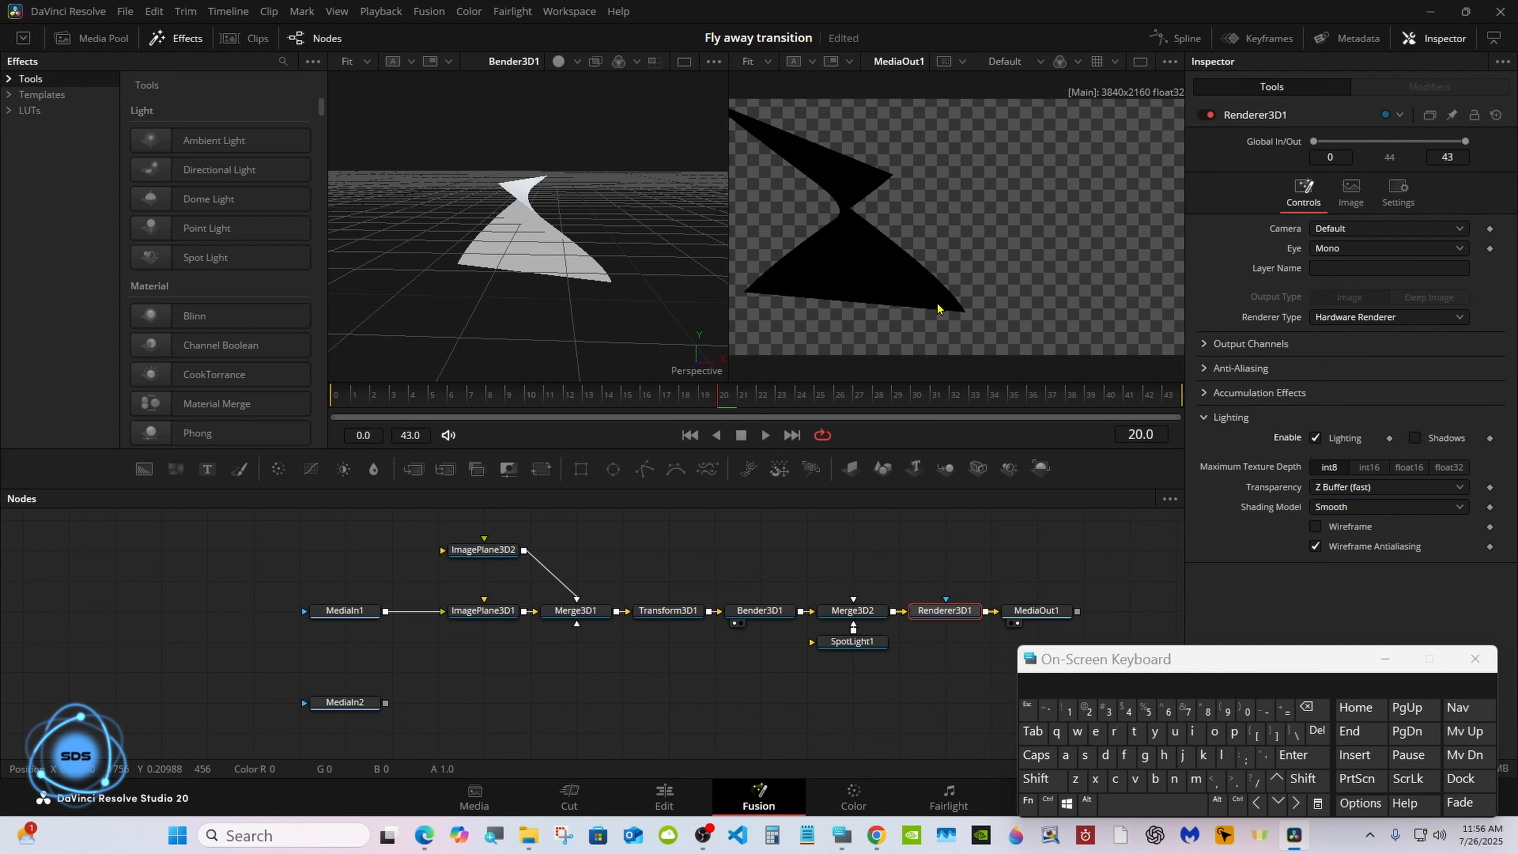
# Enable Use Target in the transform settings of SpotLight1.
pyautogui.click(849, 642)
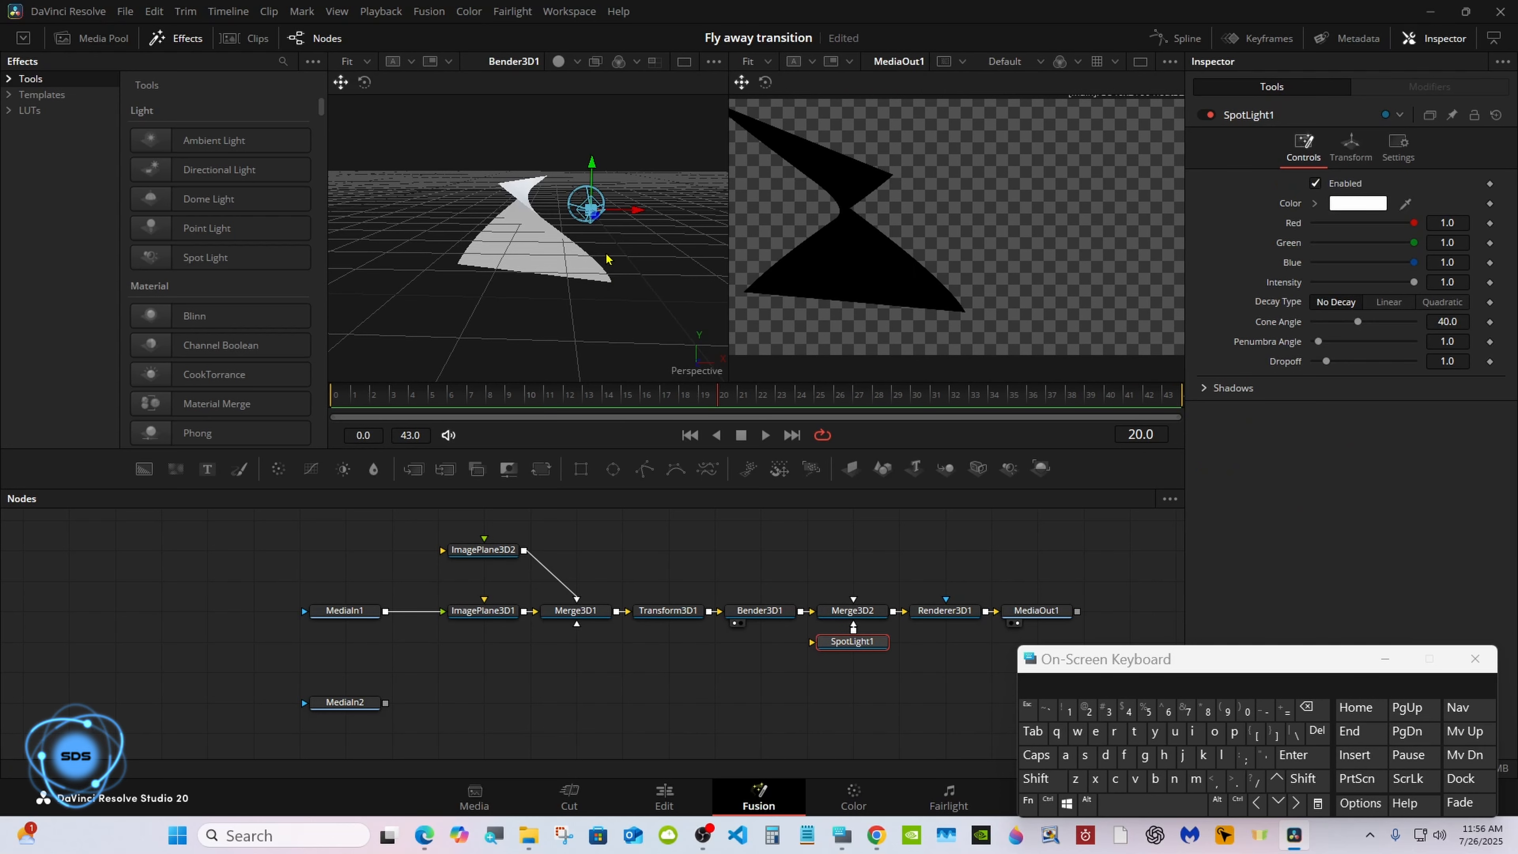
pyautogui.click(1344, 150)
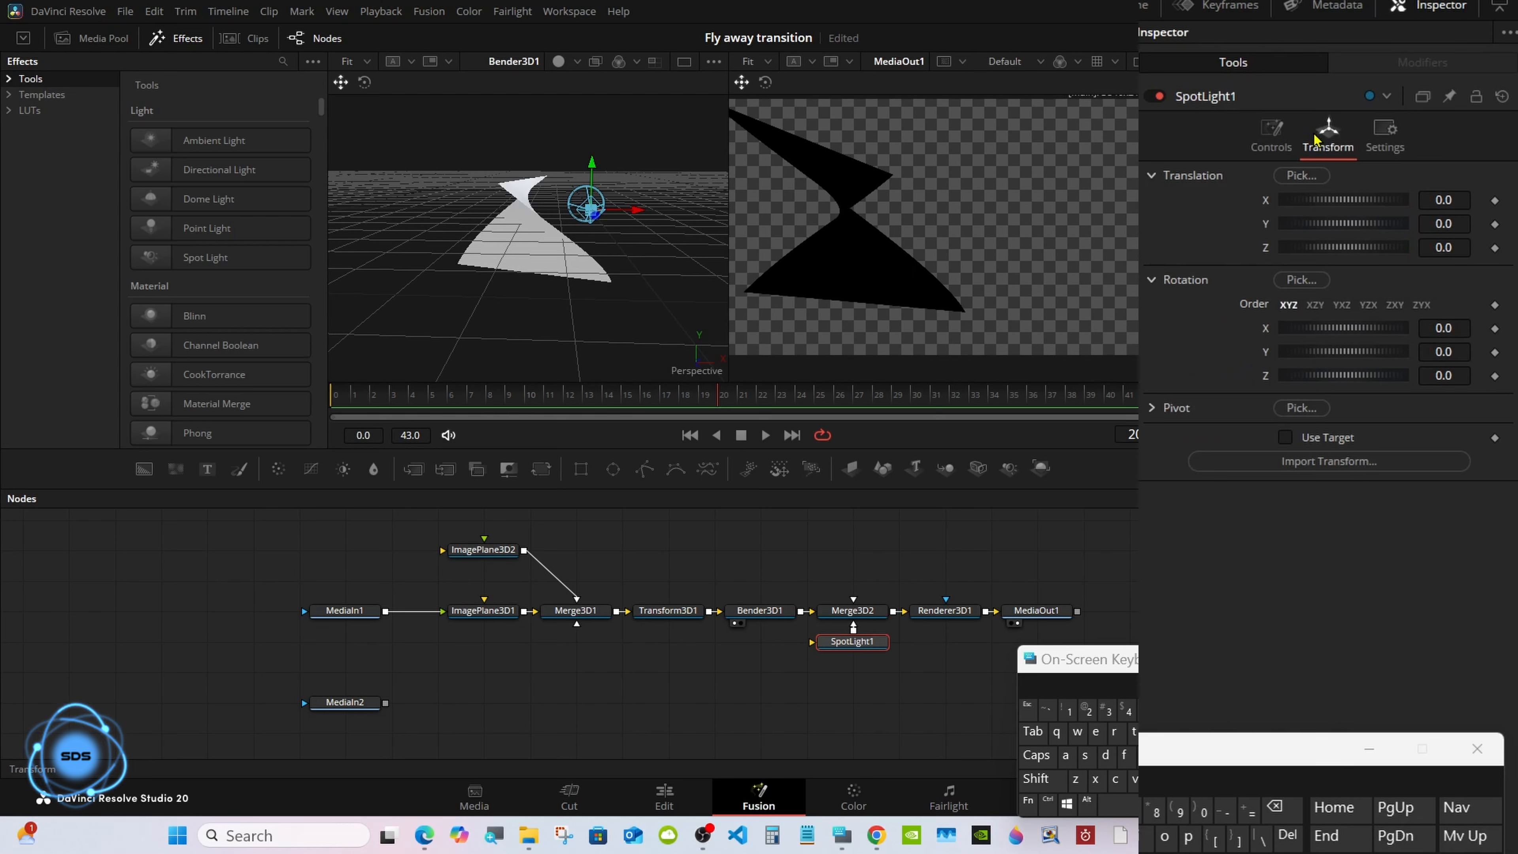
pyautogui.click(1284, 438)
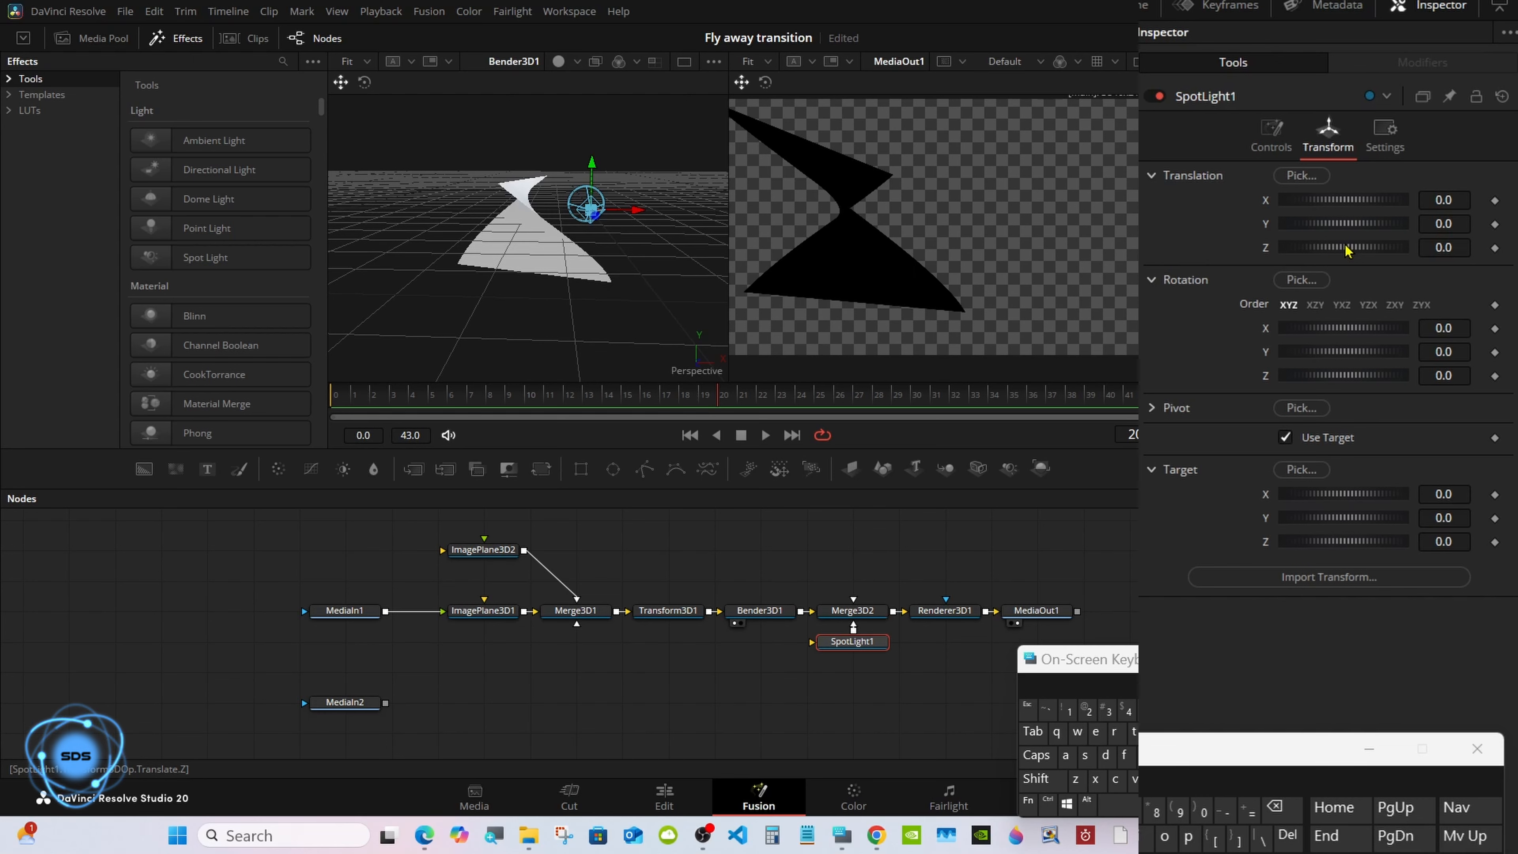
# Enter a new Z translation for SpotLight1 to move the light forward from the image plane.
pyautogui.click(1458, 247)
pyautogui.click(1275, 808)
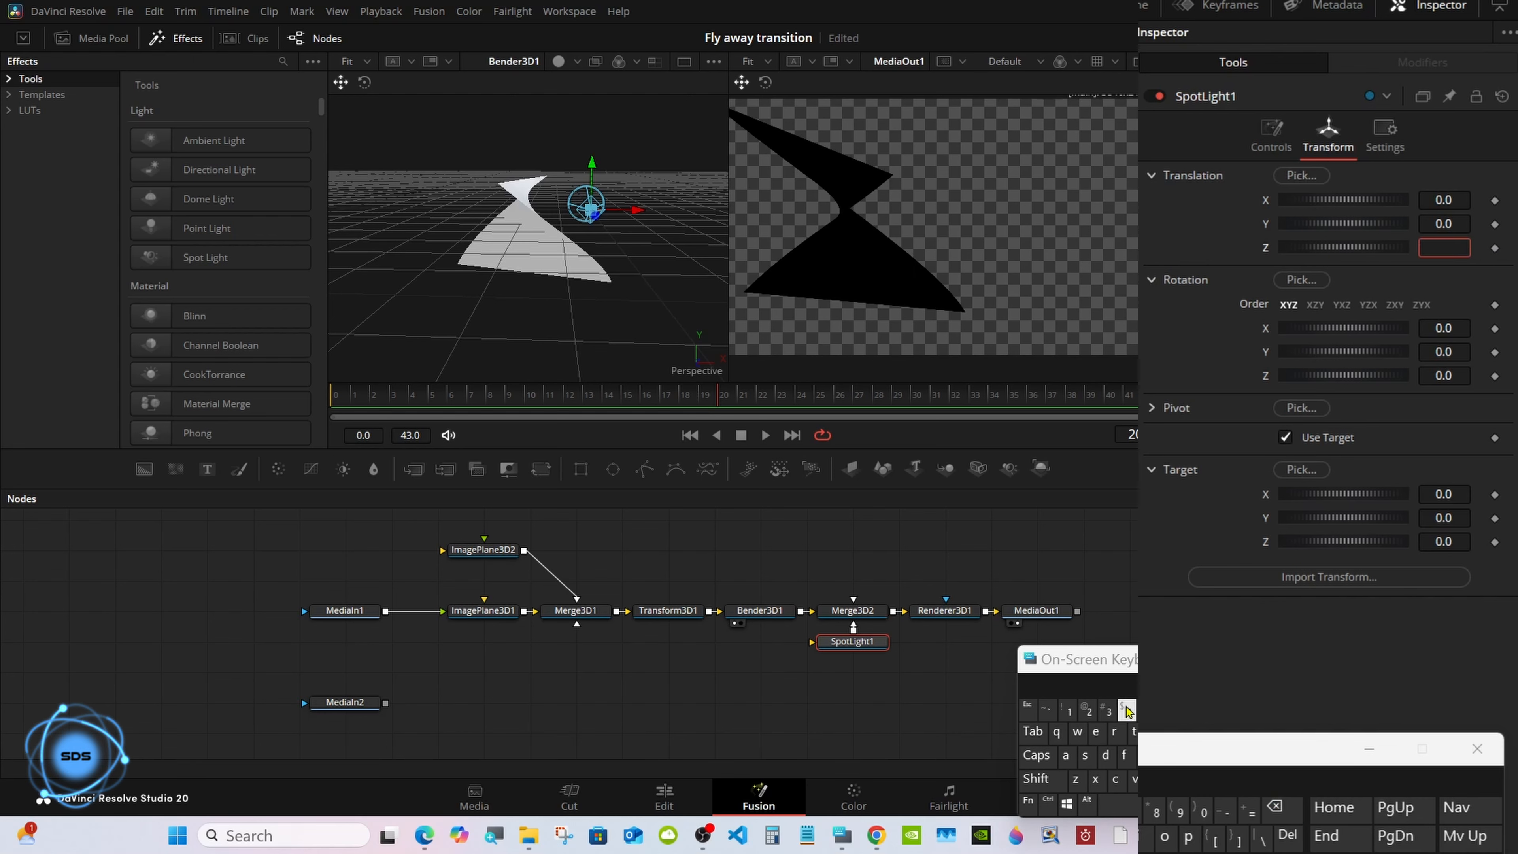
pyautogui.click(1108, 711)
pyautogui.press('Return')
# Set SpotLight1's cone angle to 90 and shift its target to the left along the X axis in the perspective viewer.
pyautogui.click(1271, 133)
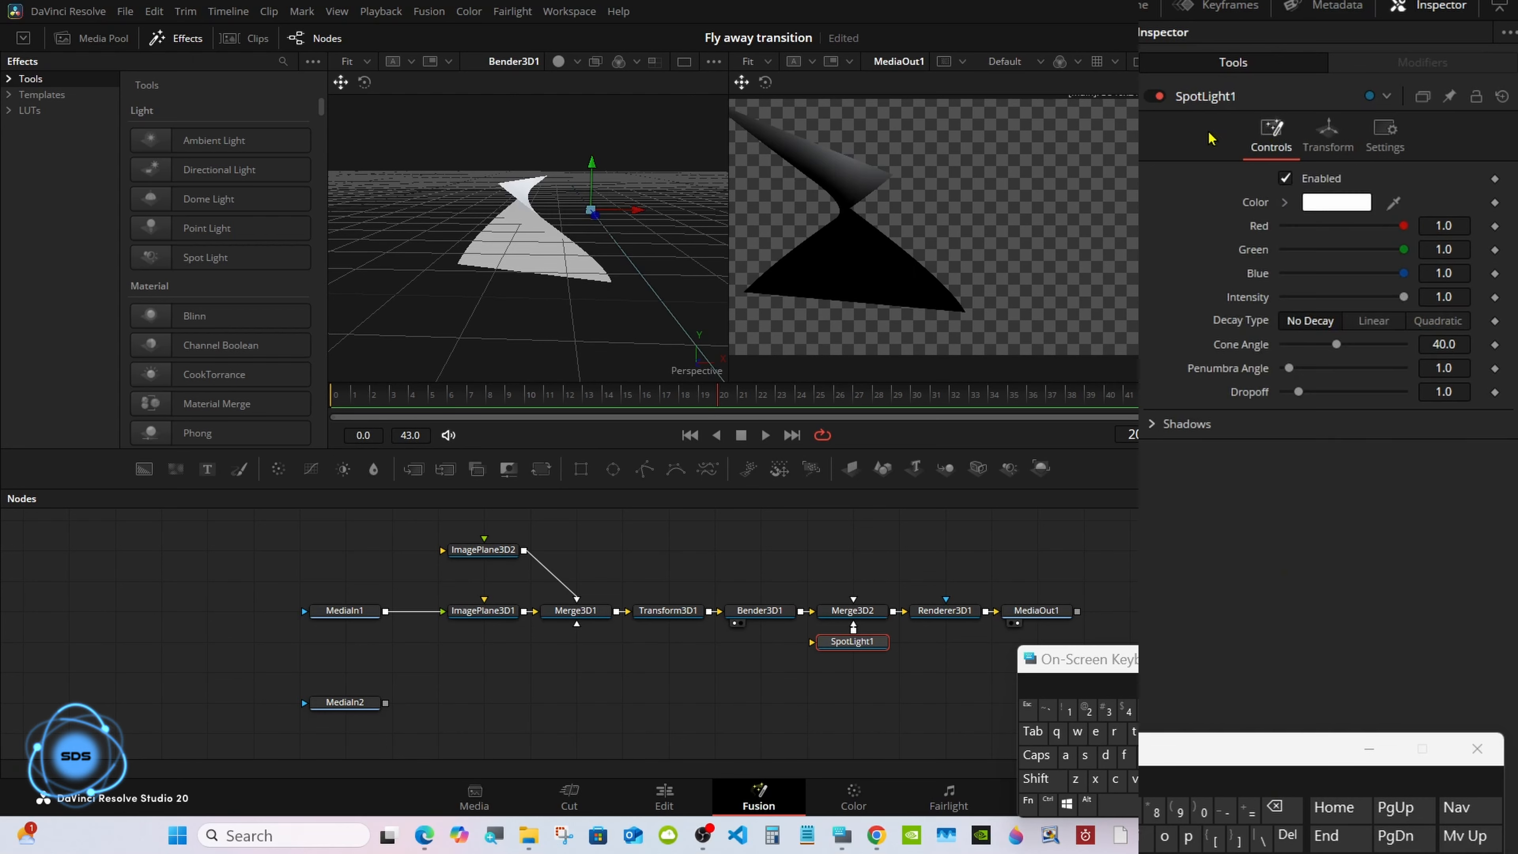
pyautogui.rightClick(627, 160)
pyautogui.moveTo(657, 170)
pyautogui.click(798, 170)
pyautogui.rightClick(644, 172)
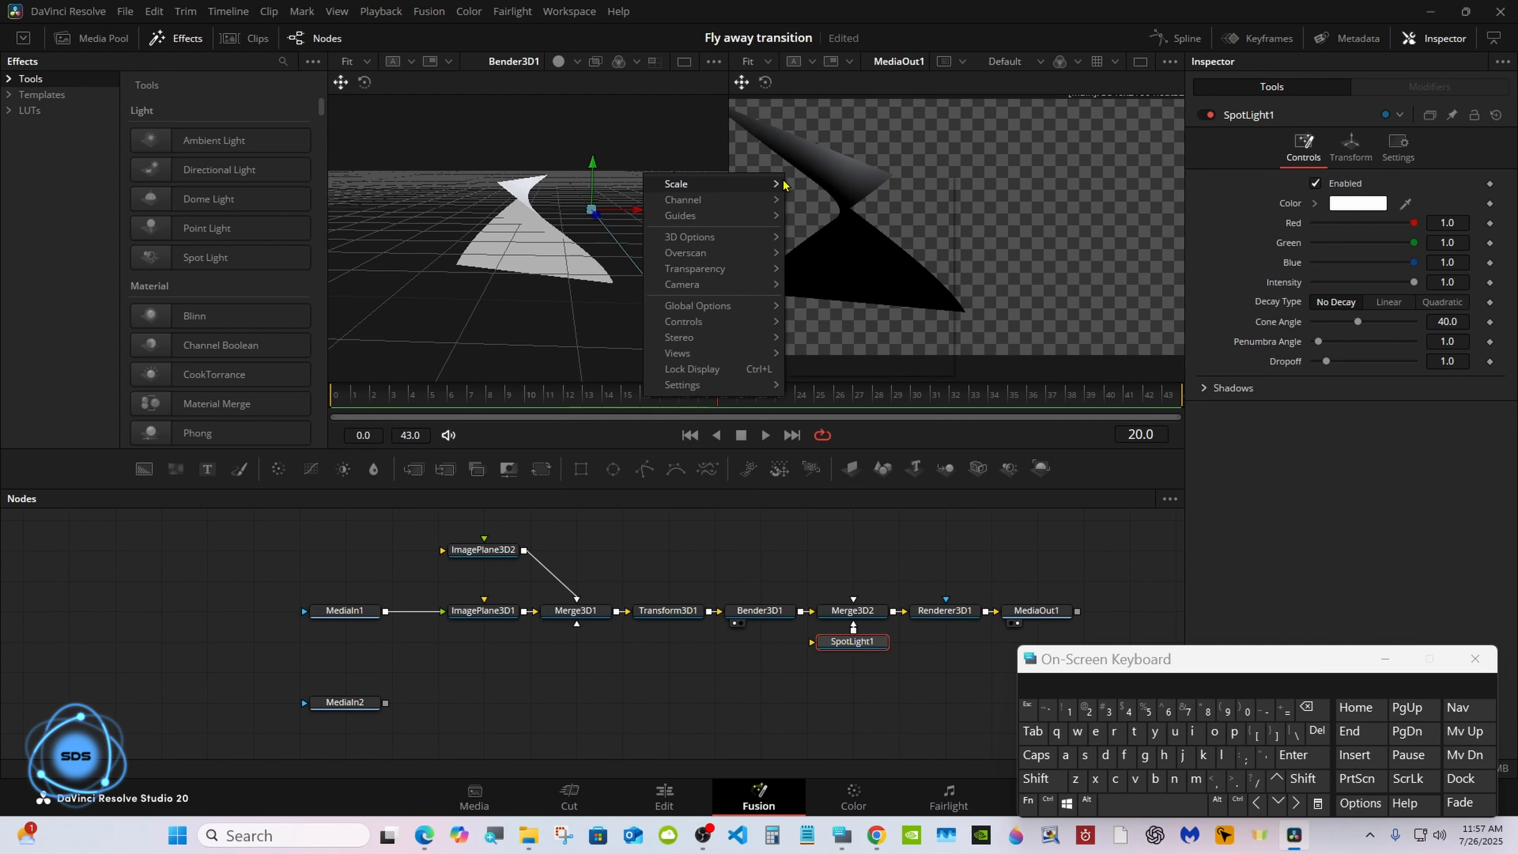
pyautogui.click(832, 360)
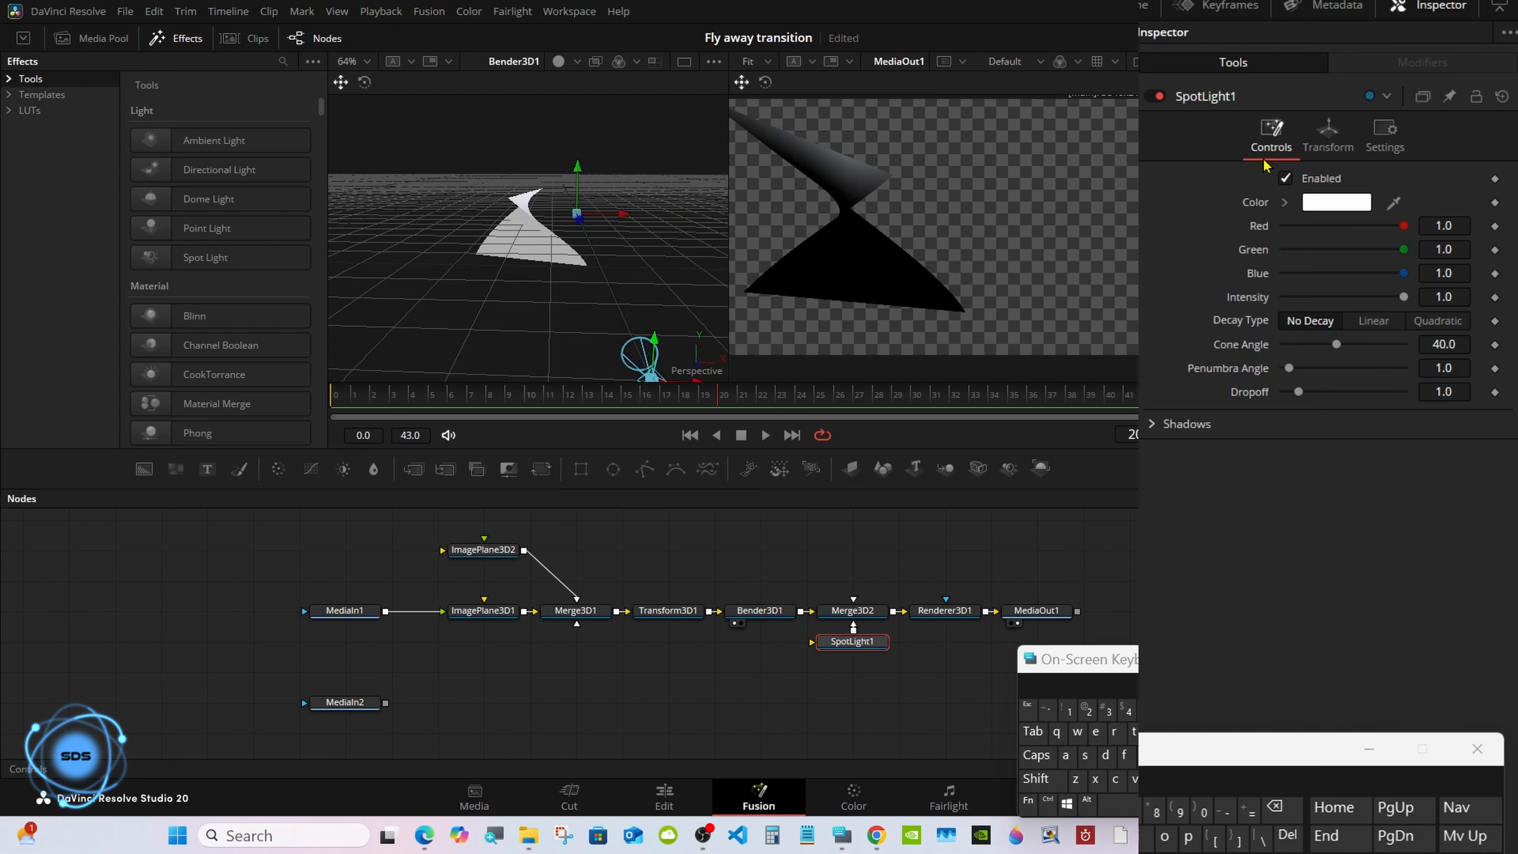
pyautogui.moveTo(1336, 344); pyautogui.dragTo(1453, 341)
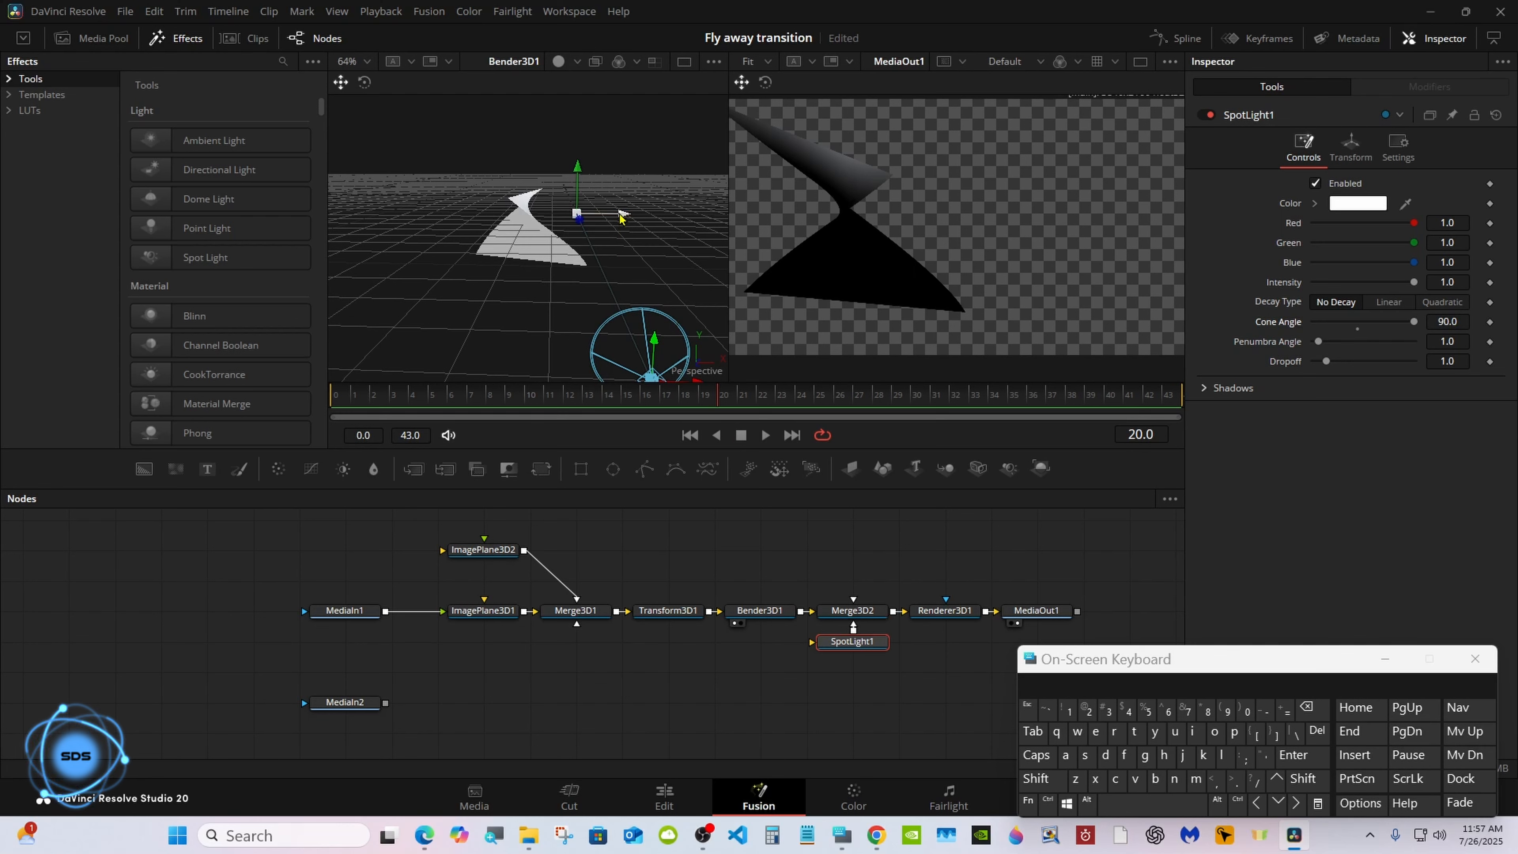
pyautogui.moveTo(619, 218); pyautogui.dragTo(561, 220)
# Enable Two Sided in the material of ImagePlane3D2, checking a frame where the plane's back side is showing.
pyautogui.moveTo(702, 388); pyautogui.dragTo(759, 394)
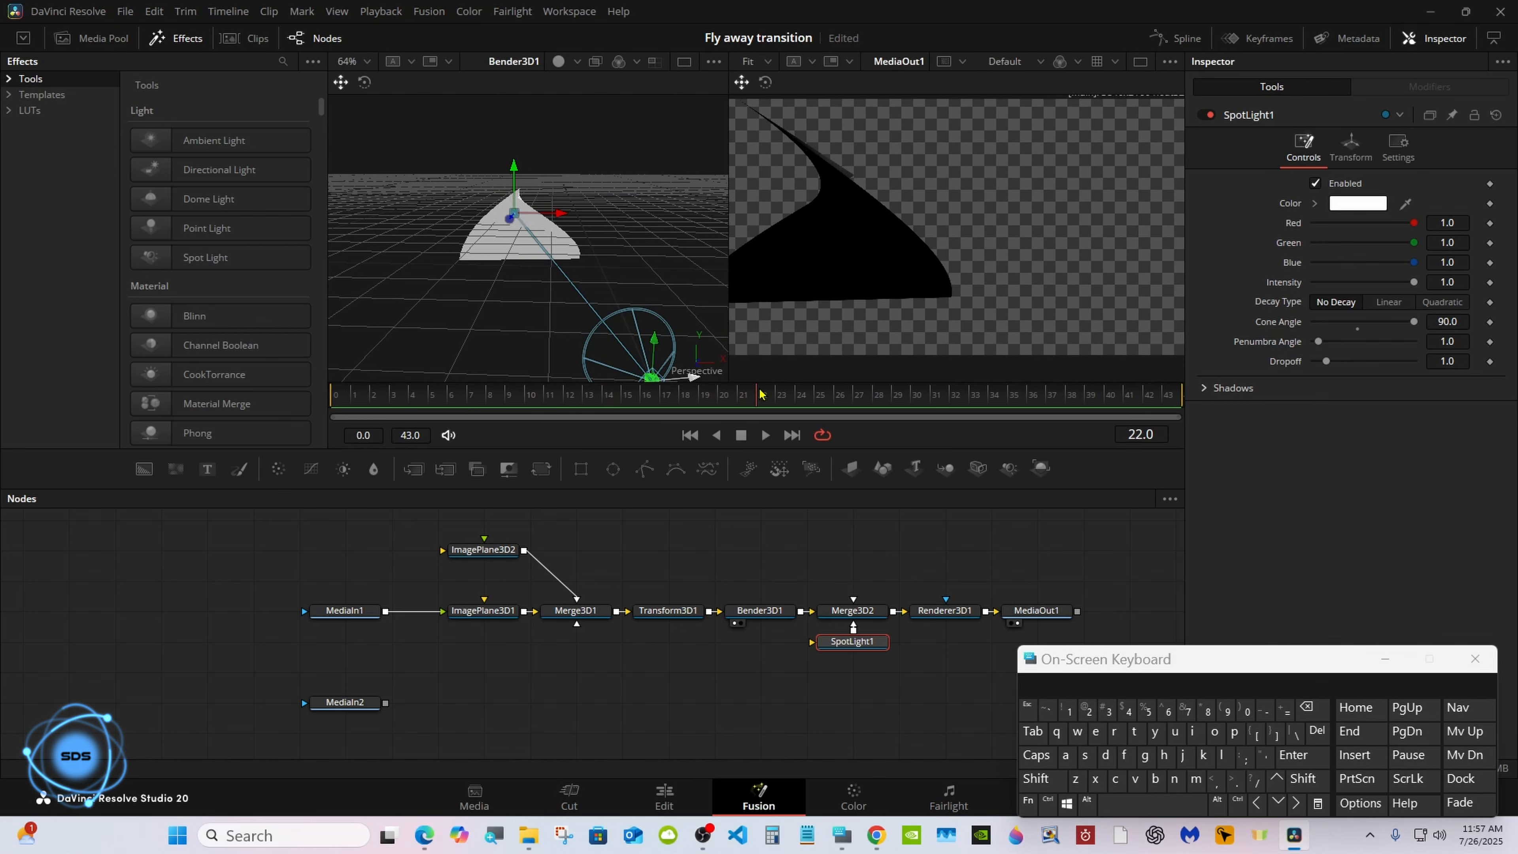
pyautogui.click(510, 545)
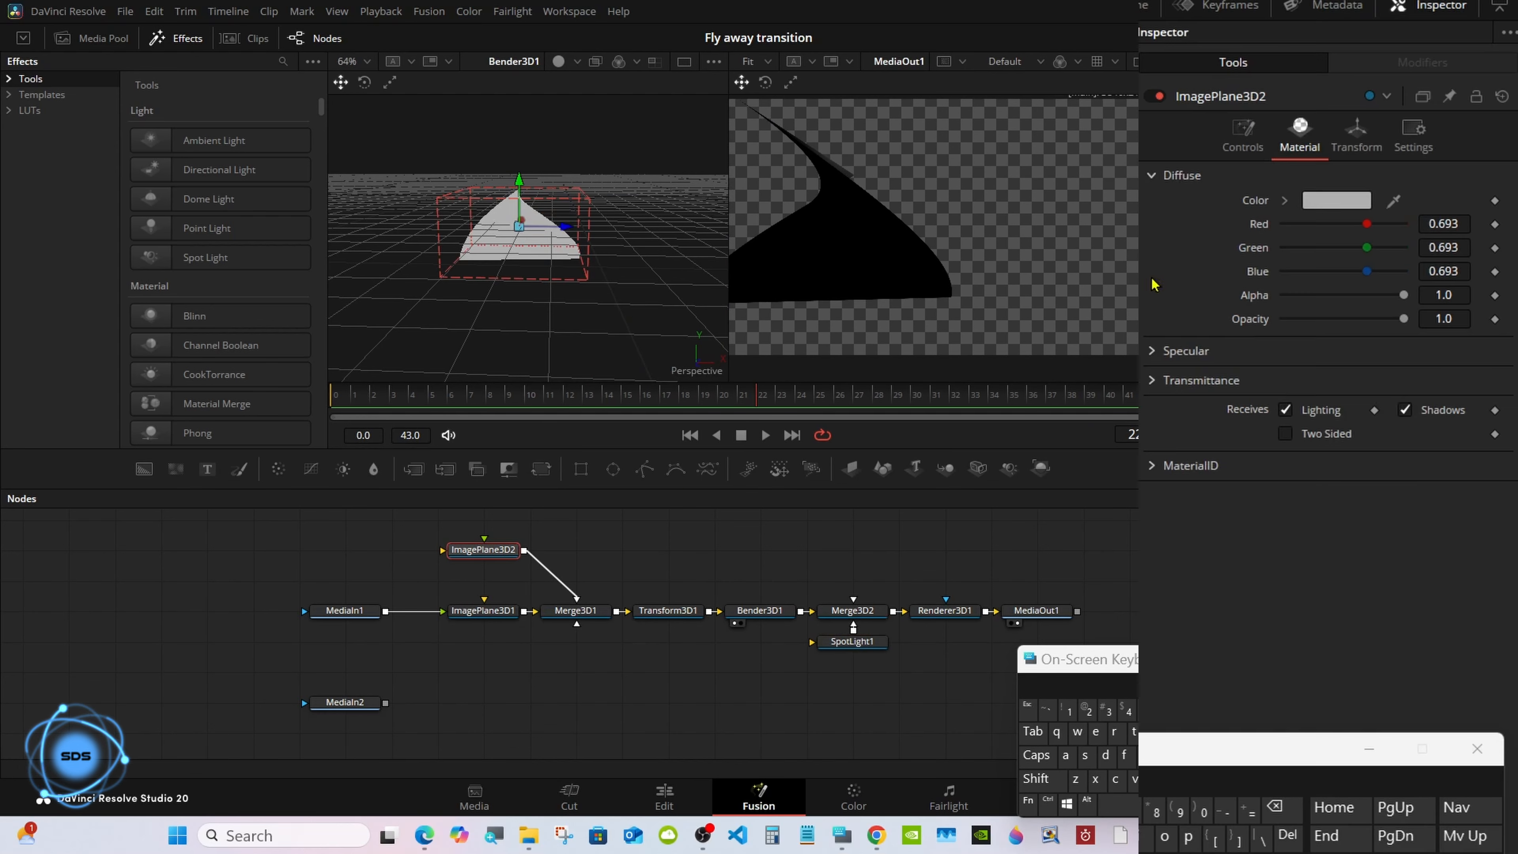
pyautogui.click(1285, 435)
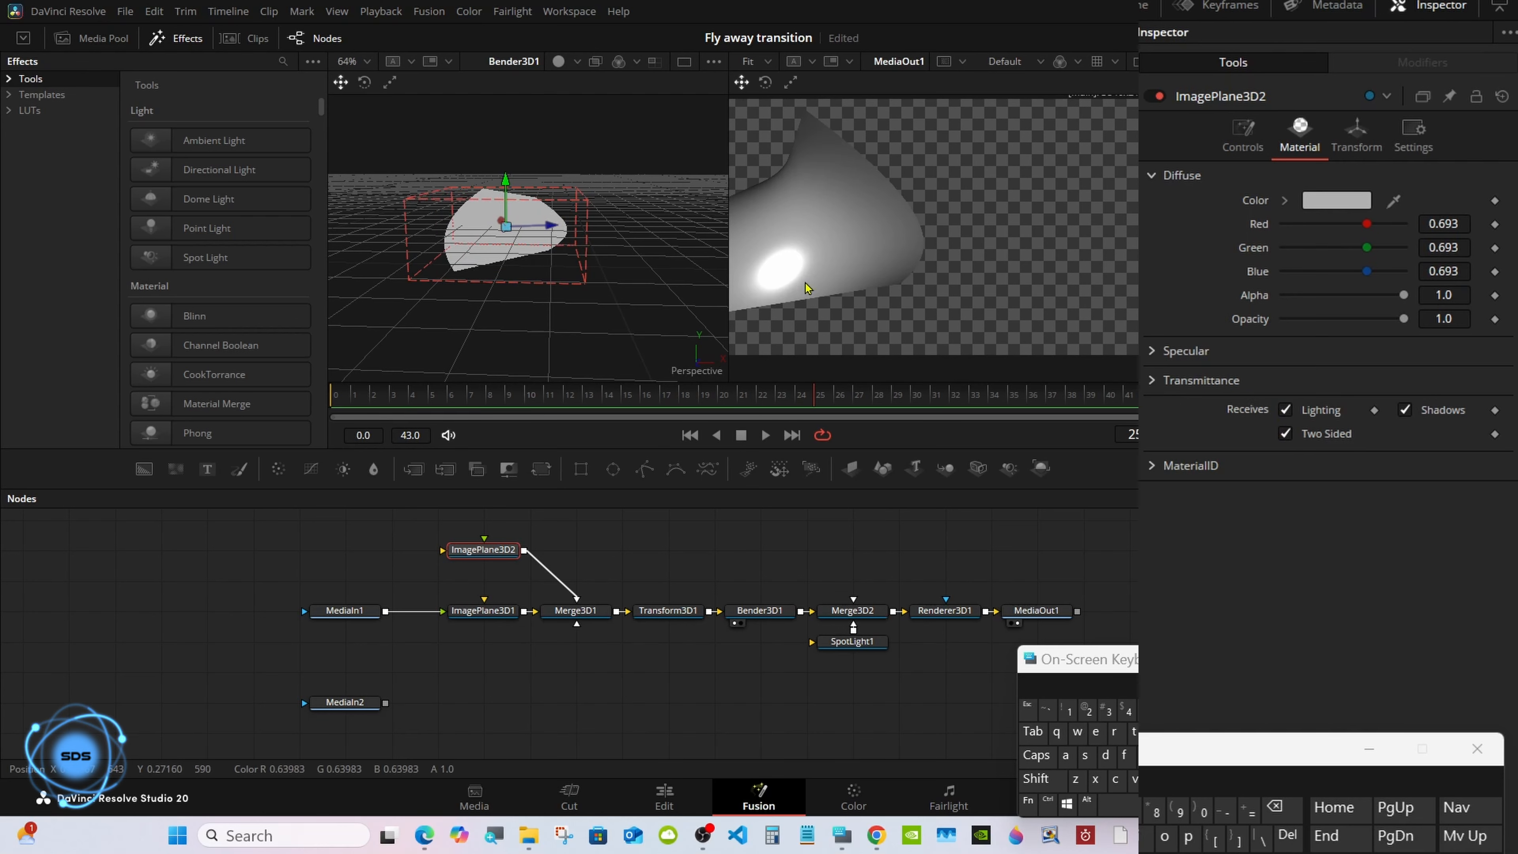
# Set the specular intensity of ImagePlane3D2 to 0 and its specular exponent to 100.
pyautogui.click(1154, 352)
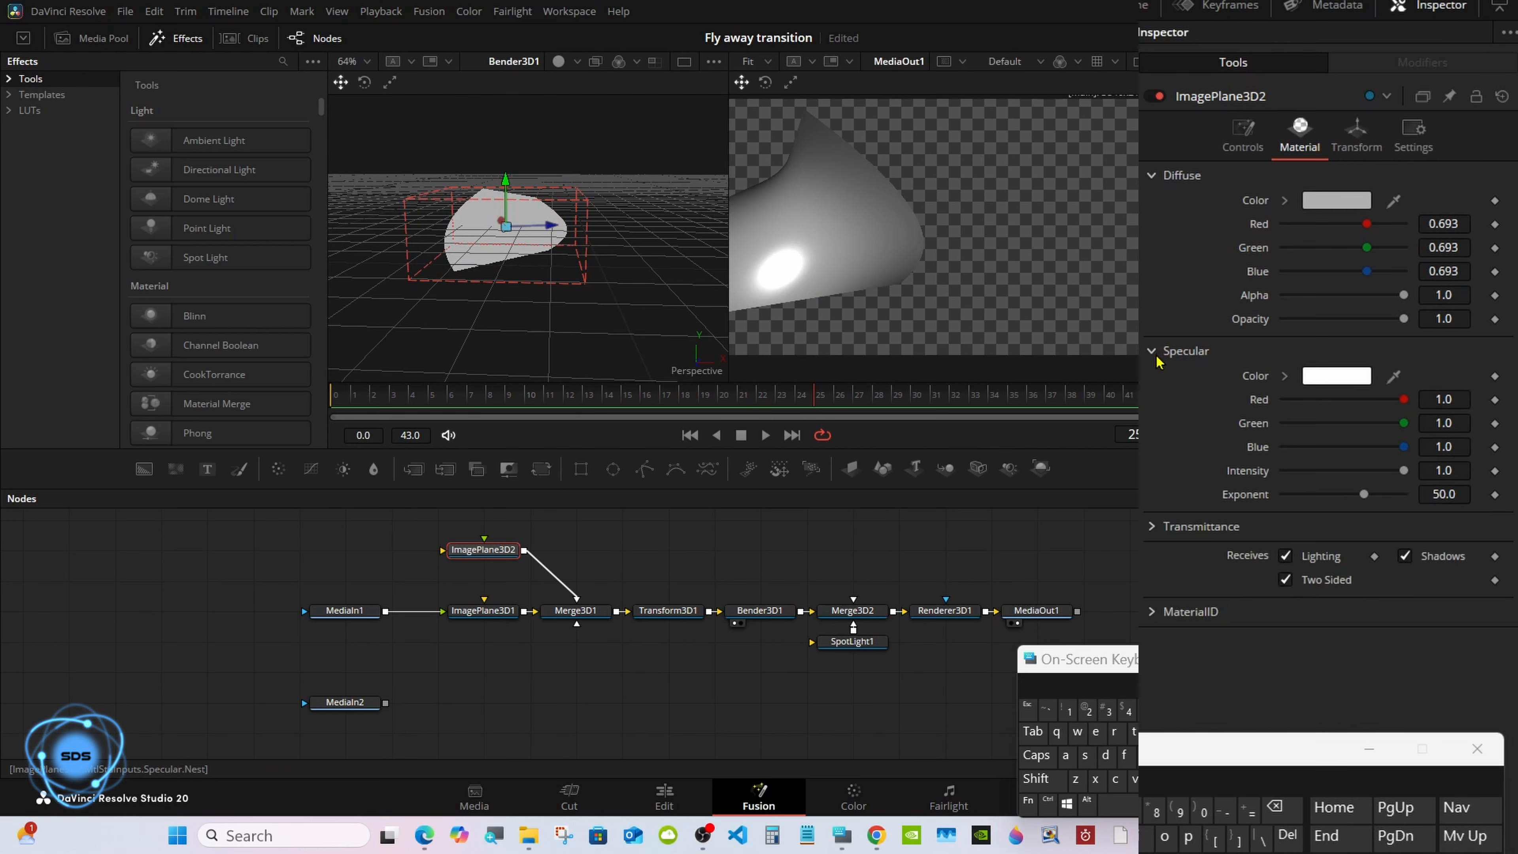
pyautogui.moveTo(1403, 470); pyautogui.dragTo(1247, 481)
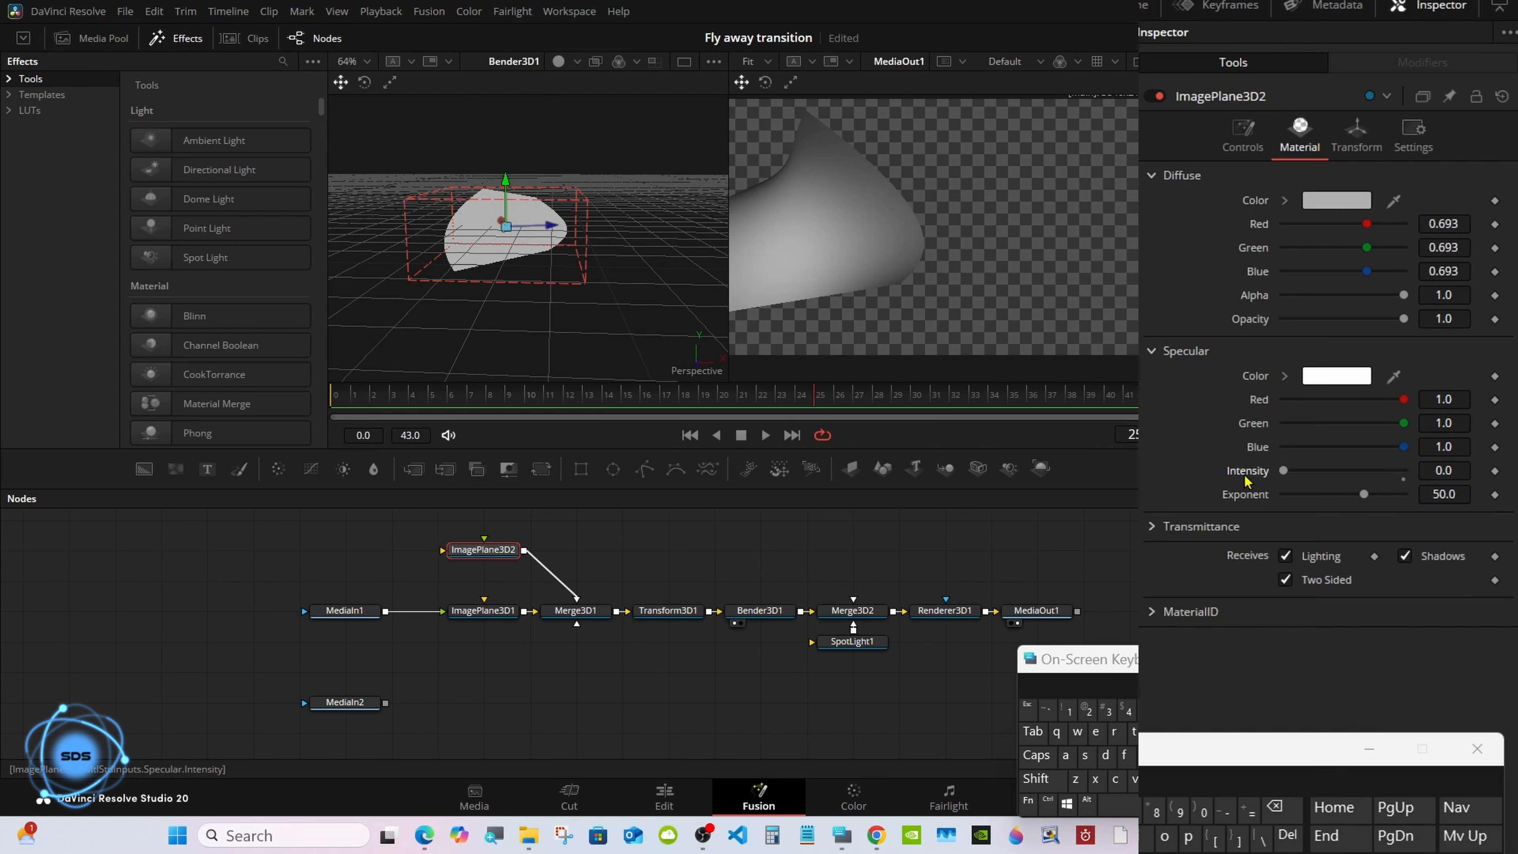
pyautogui.moveTo(1363, 494); pyautogui.dragTo(1482, 501)
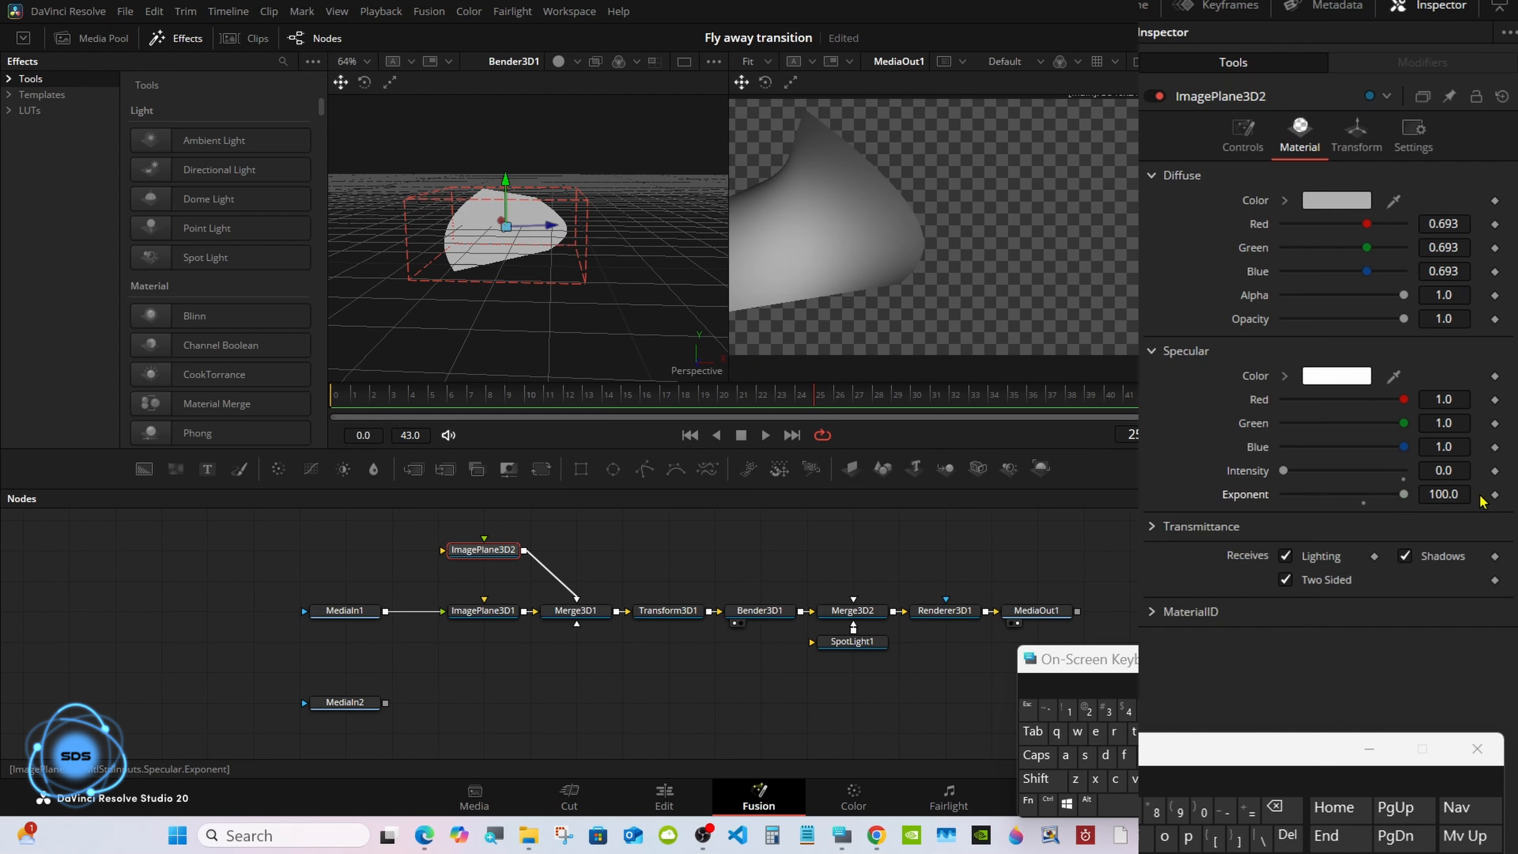
# Set the specular intensity of ImagePlane3D1 to 0 and its exponent to 100 to remove the clip's glare at frame 0.
pyautogui.moveTo(444, 398); pyautogui.dragTo(323, 394)
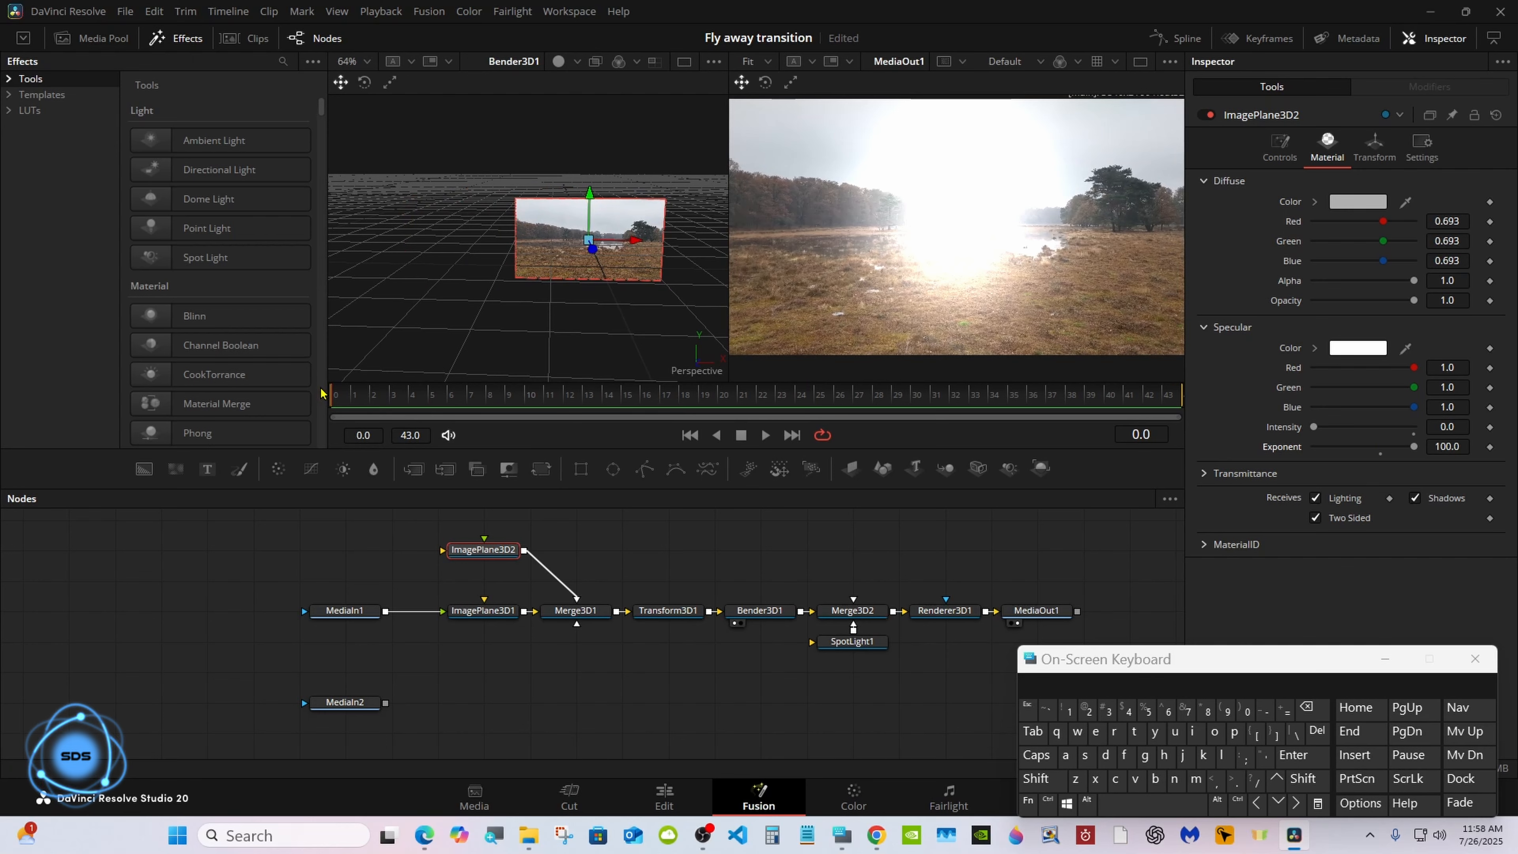
pyautogui.click(481, 611)
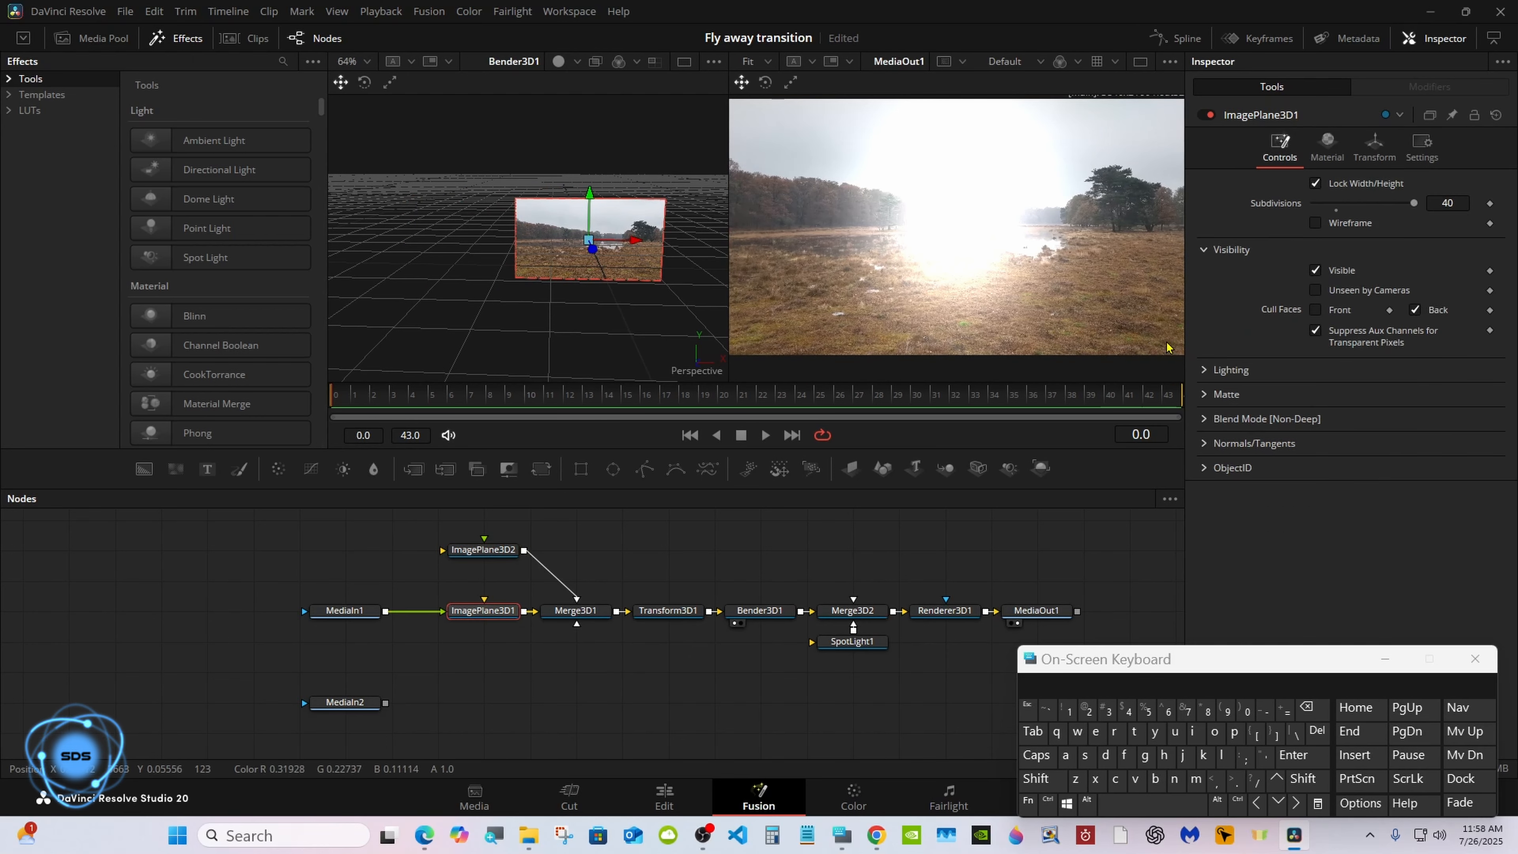
pyautogui.click(1326, 149)
pyautogui.click(1151, 351)
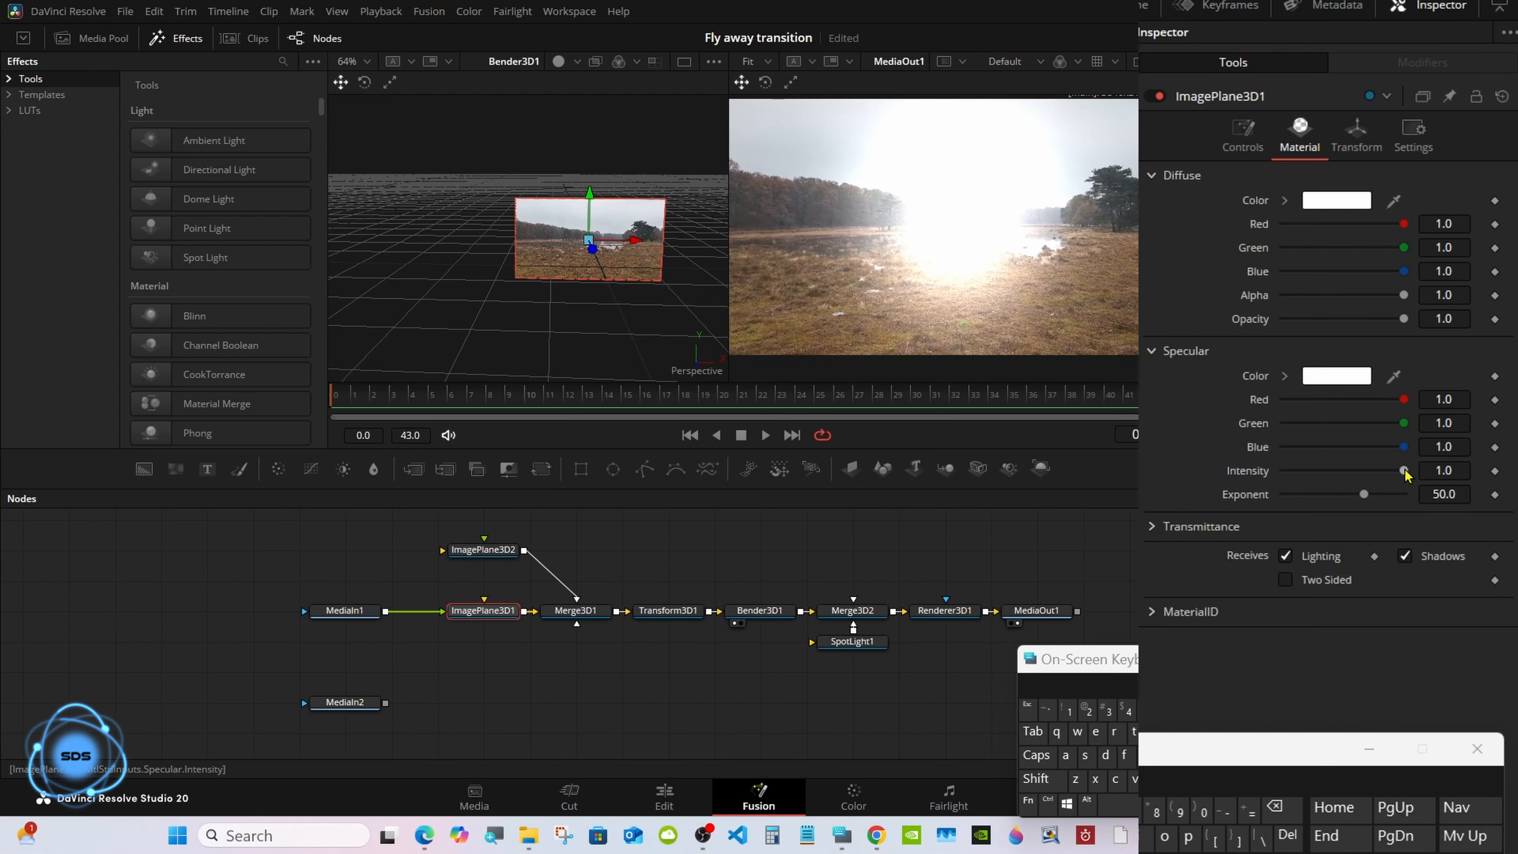
pyautogui.moveTo(1404, 470); pyautogui.dragTo(1281, 471)
pyautogui.moveTo(1364, 494); pyautogui.dragTo(1429, 493)
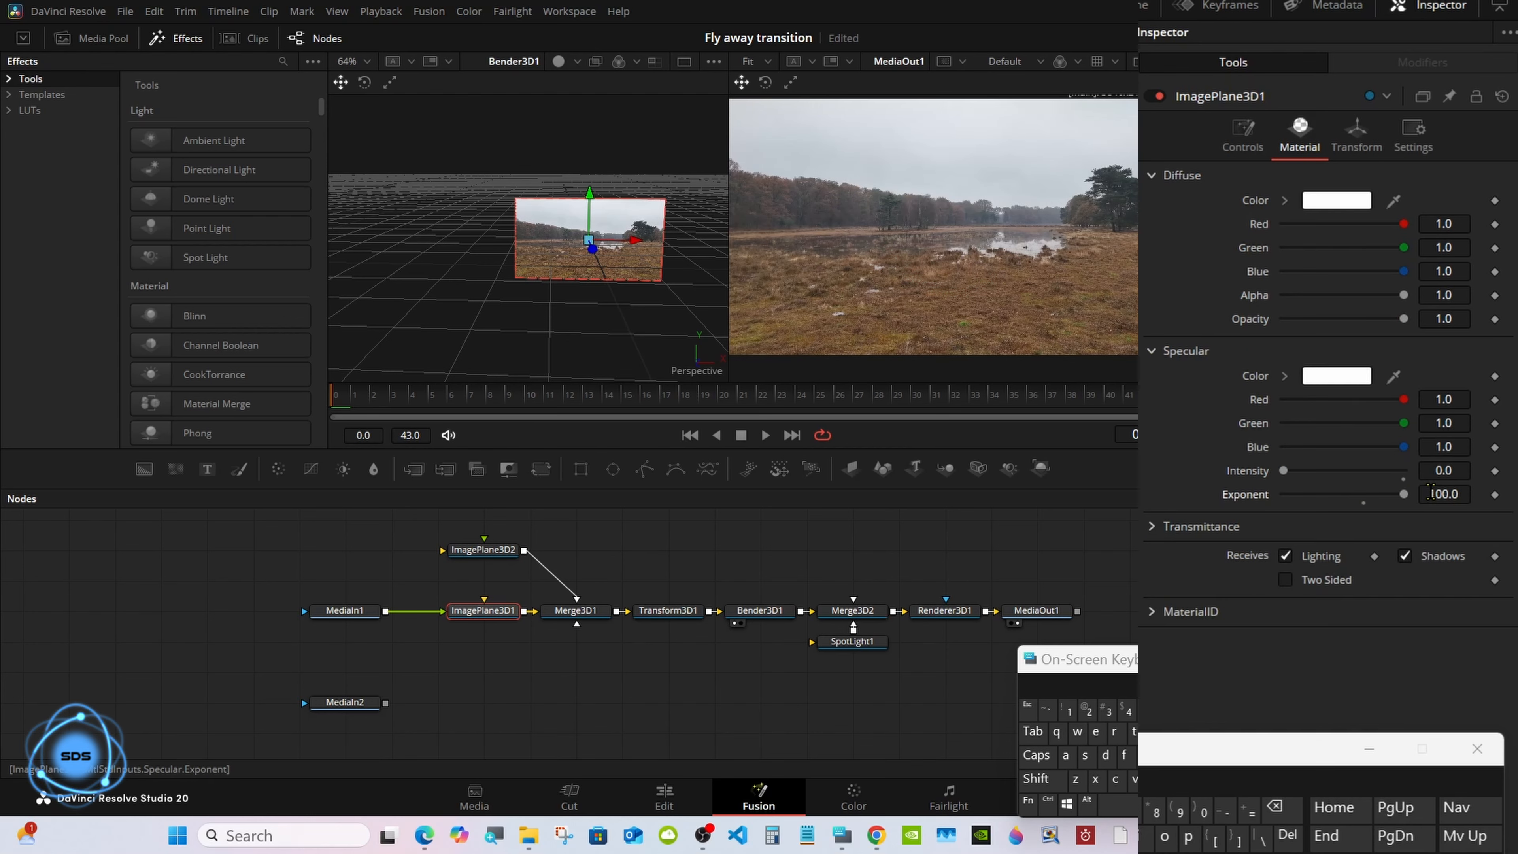
# Turn off Affected by Lights for ImagePlane3D1, comparing the clip with and without lighting at frame 11.
pyautogui.click(544, 391)
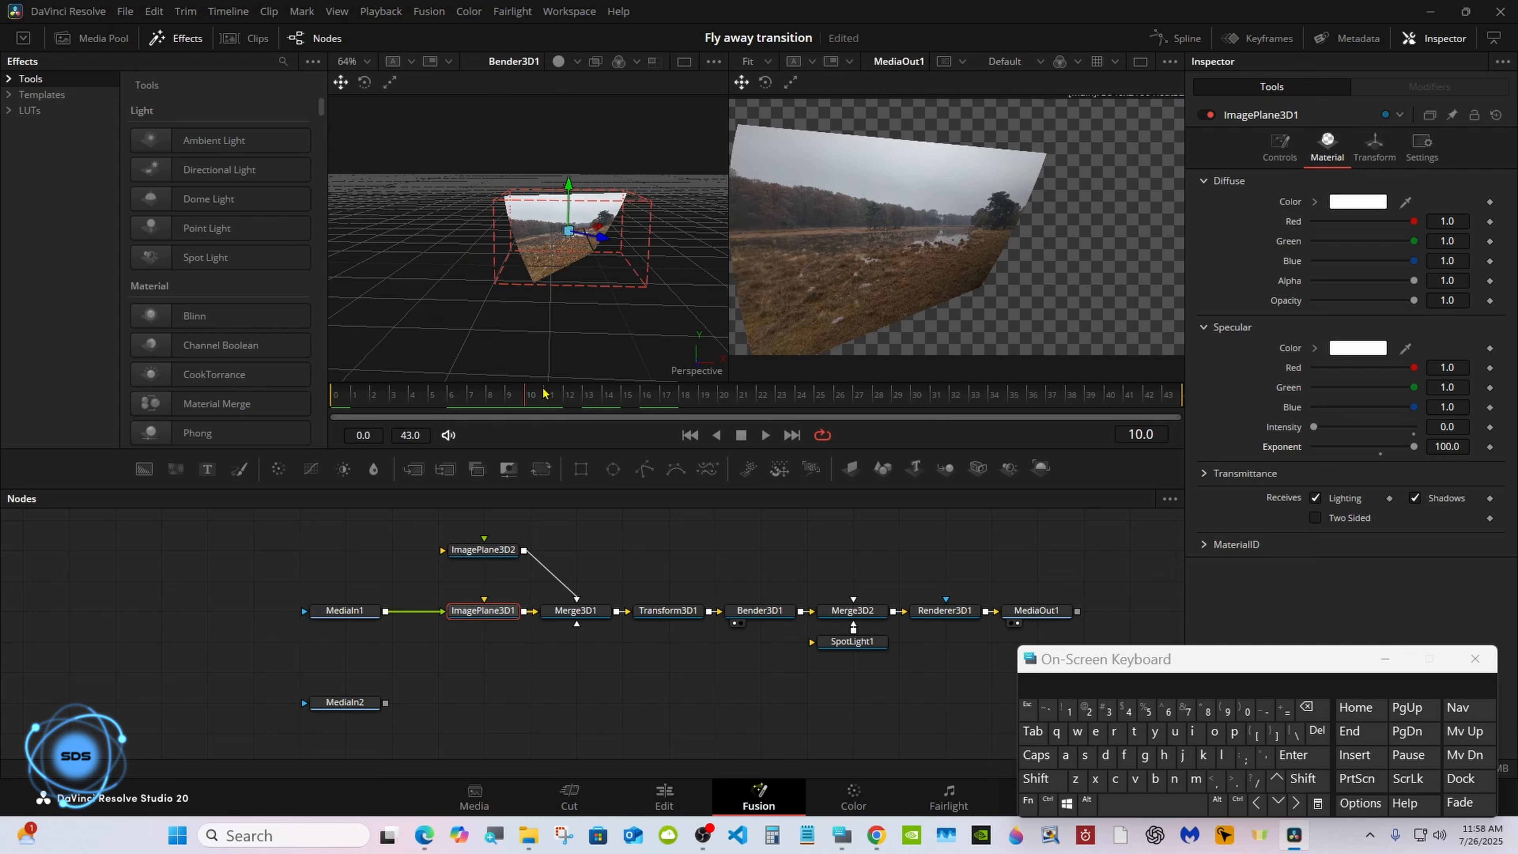
pyautogui.moveTo(544, 392); pyautogui.dragTo(550, 392)
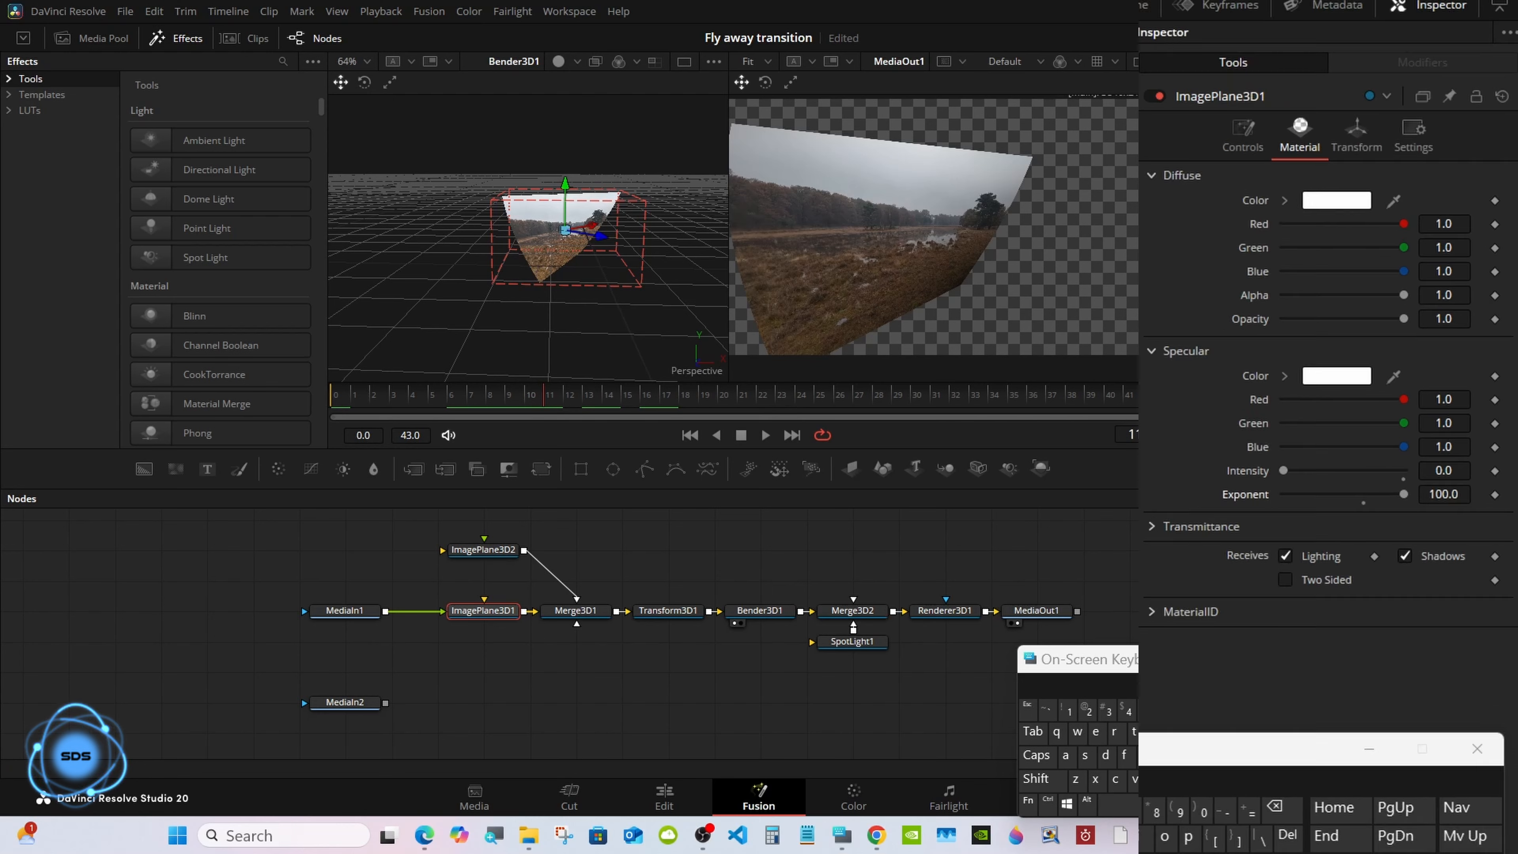
pyautogui.click(1248, 152)
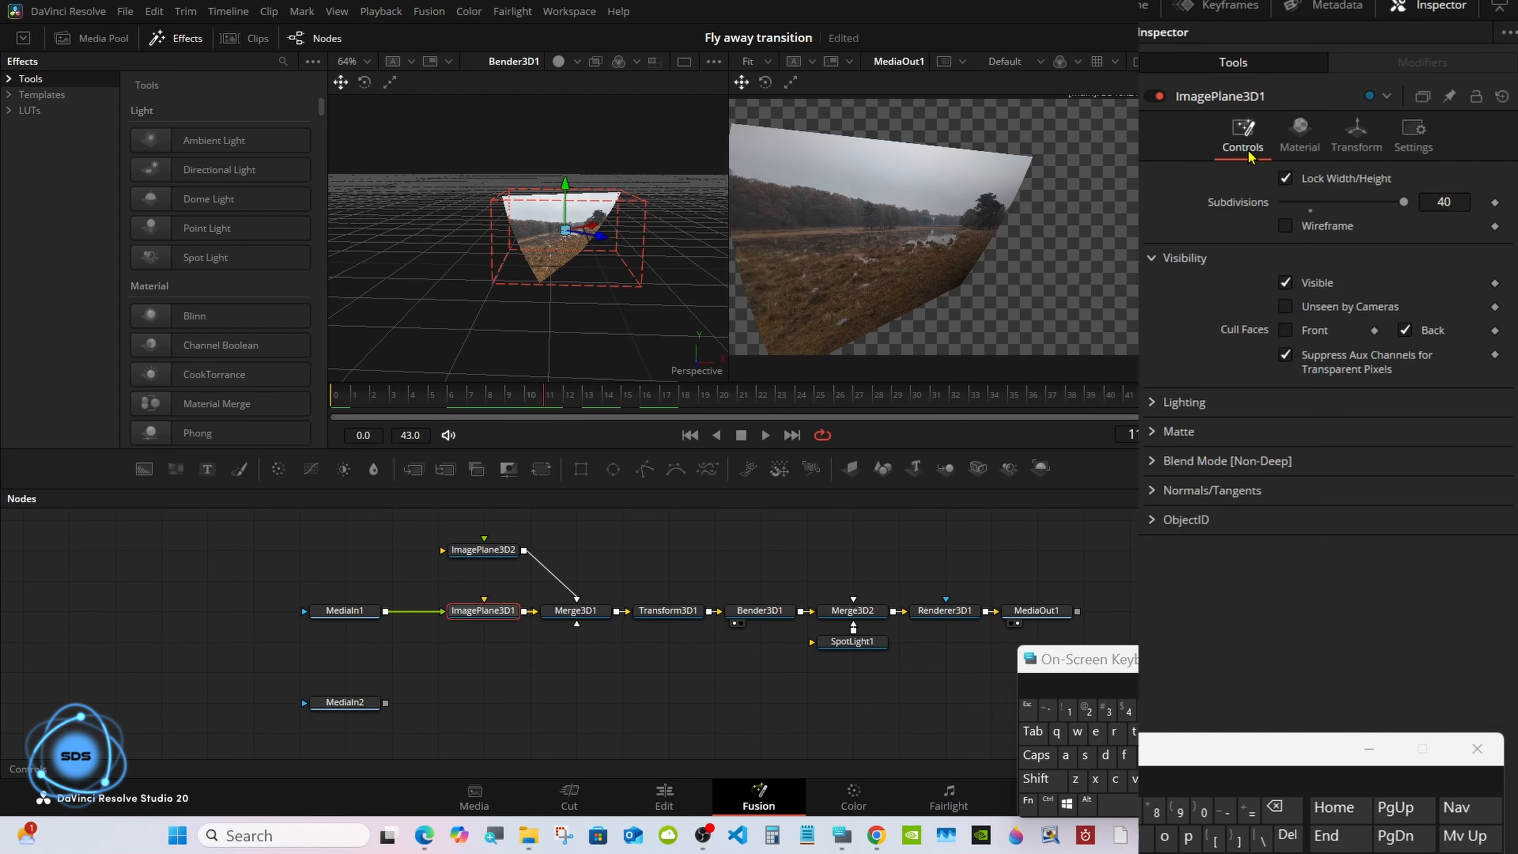
pyautogui.click(1151, 403)
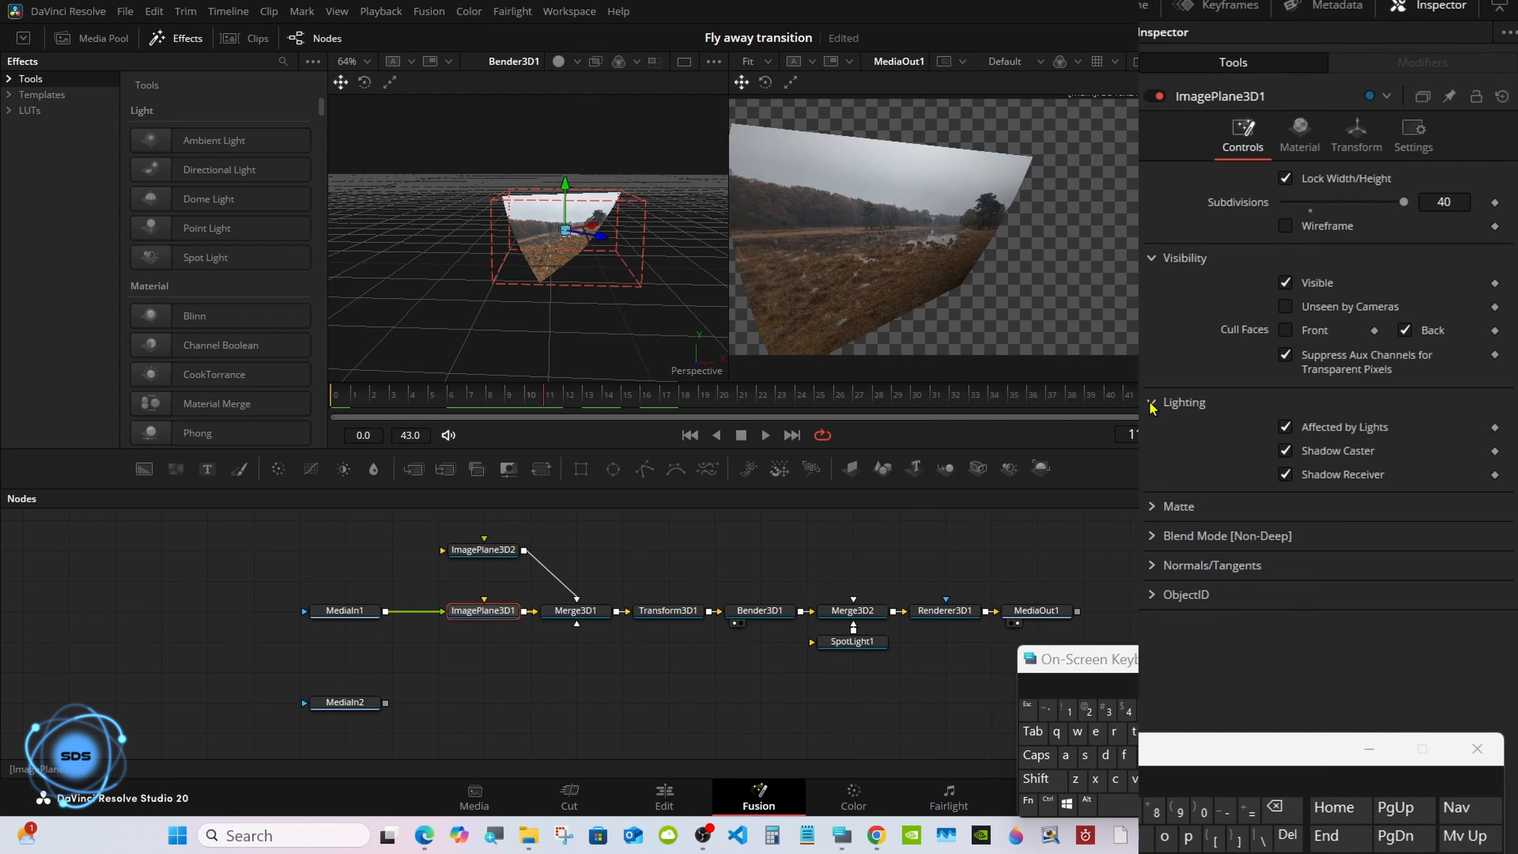
pyautogui.click(1284, 427)
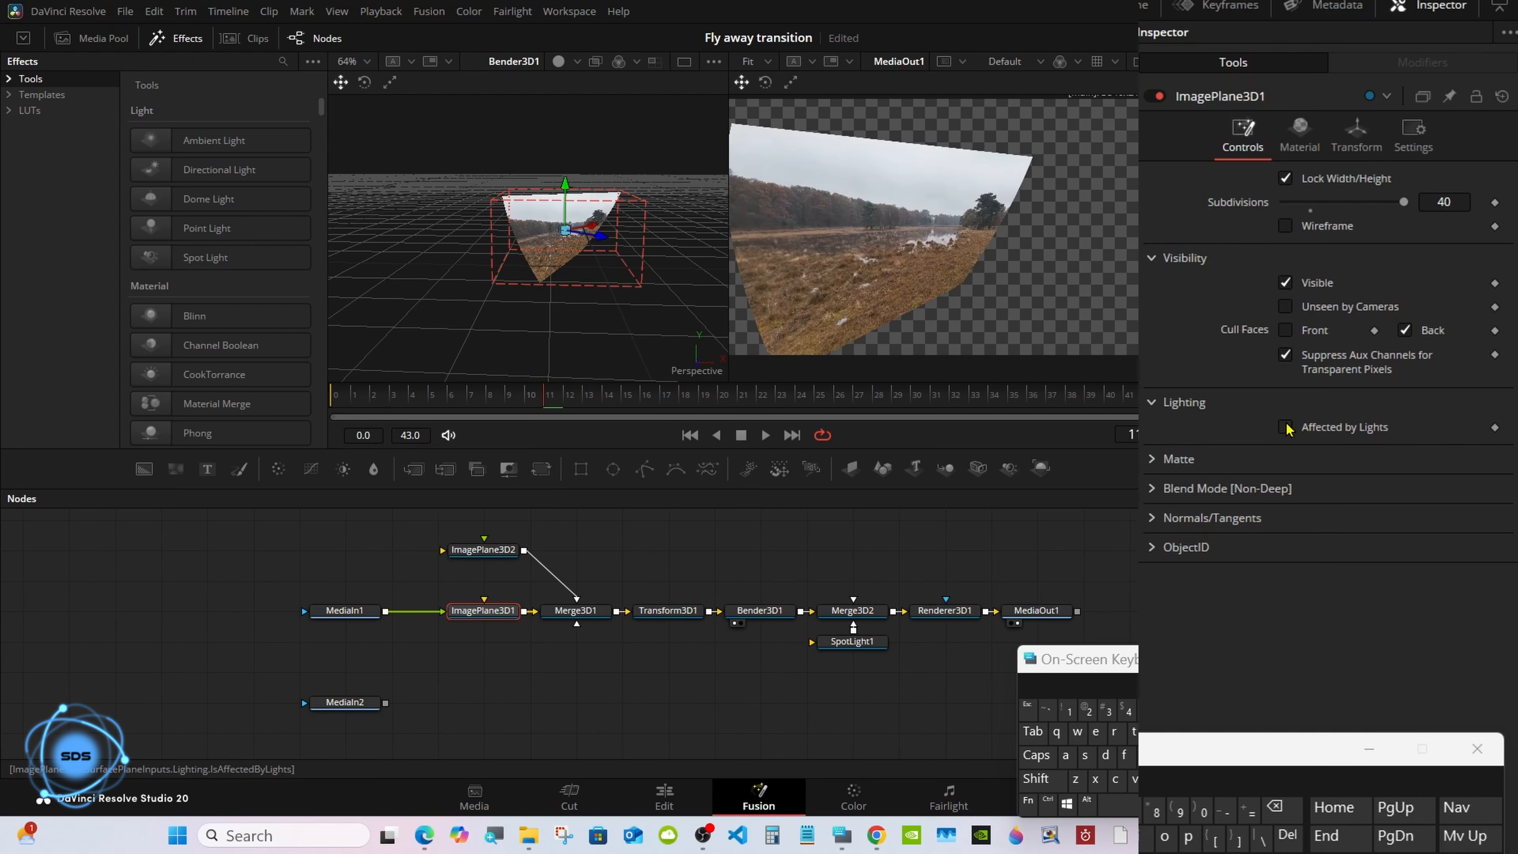
pyautogui.click(1284, 427)
pyautogui.click(1285, 427)
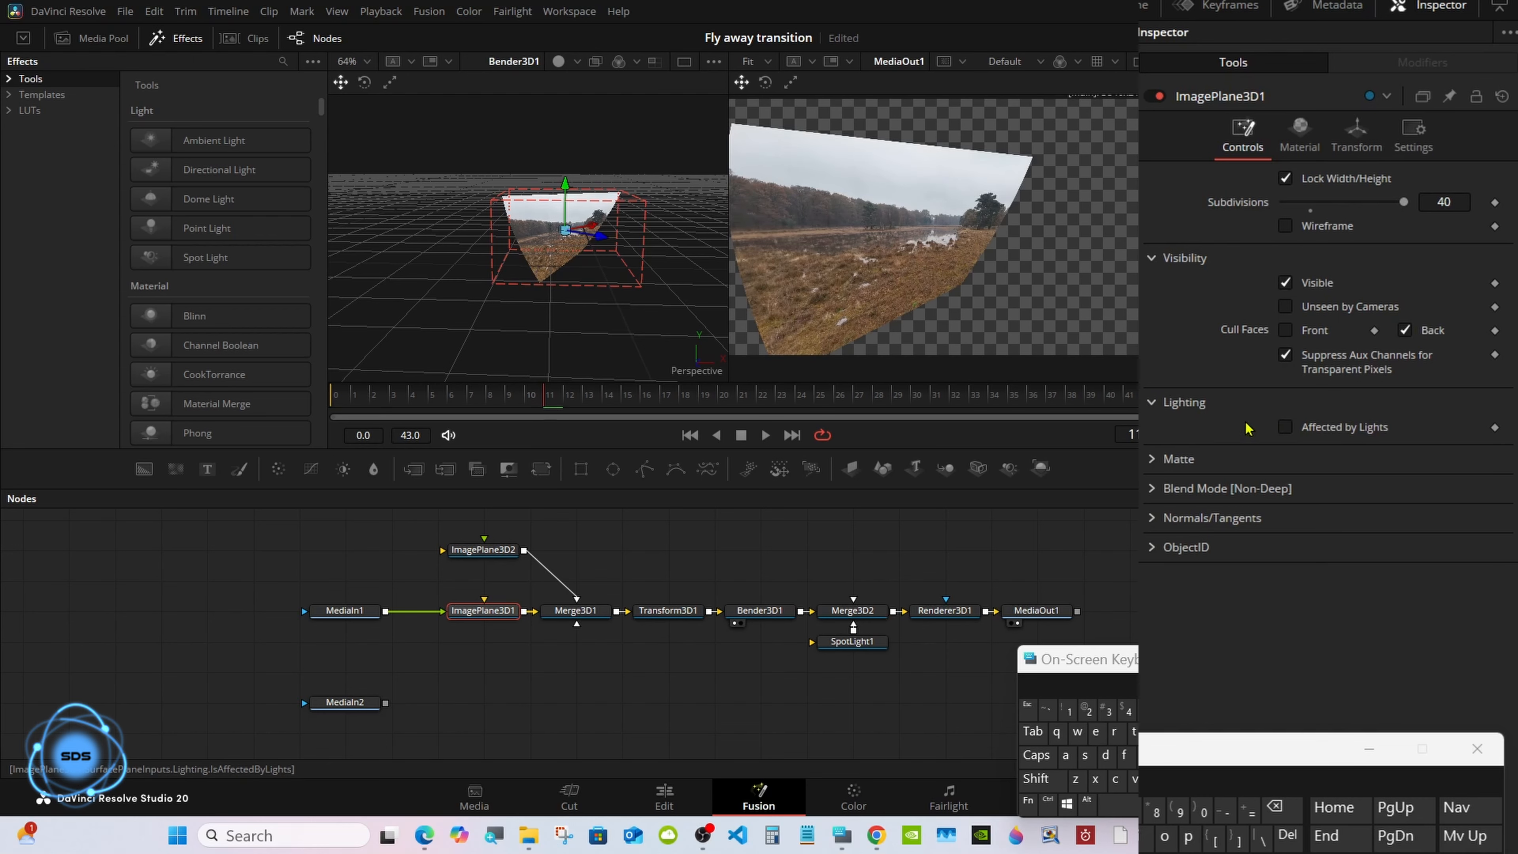
# Try ImagePlane3D2 with Affected by Lights turned off at frame 26, and turn the option back on.
pyautogui.moveTo(490, 397); pyautogui.dragTo(848, 394)
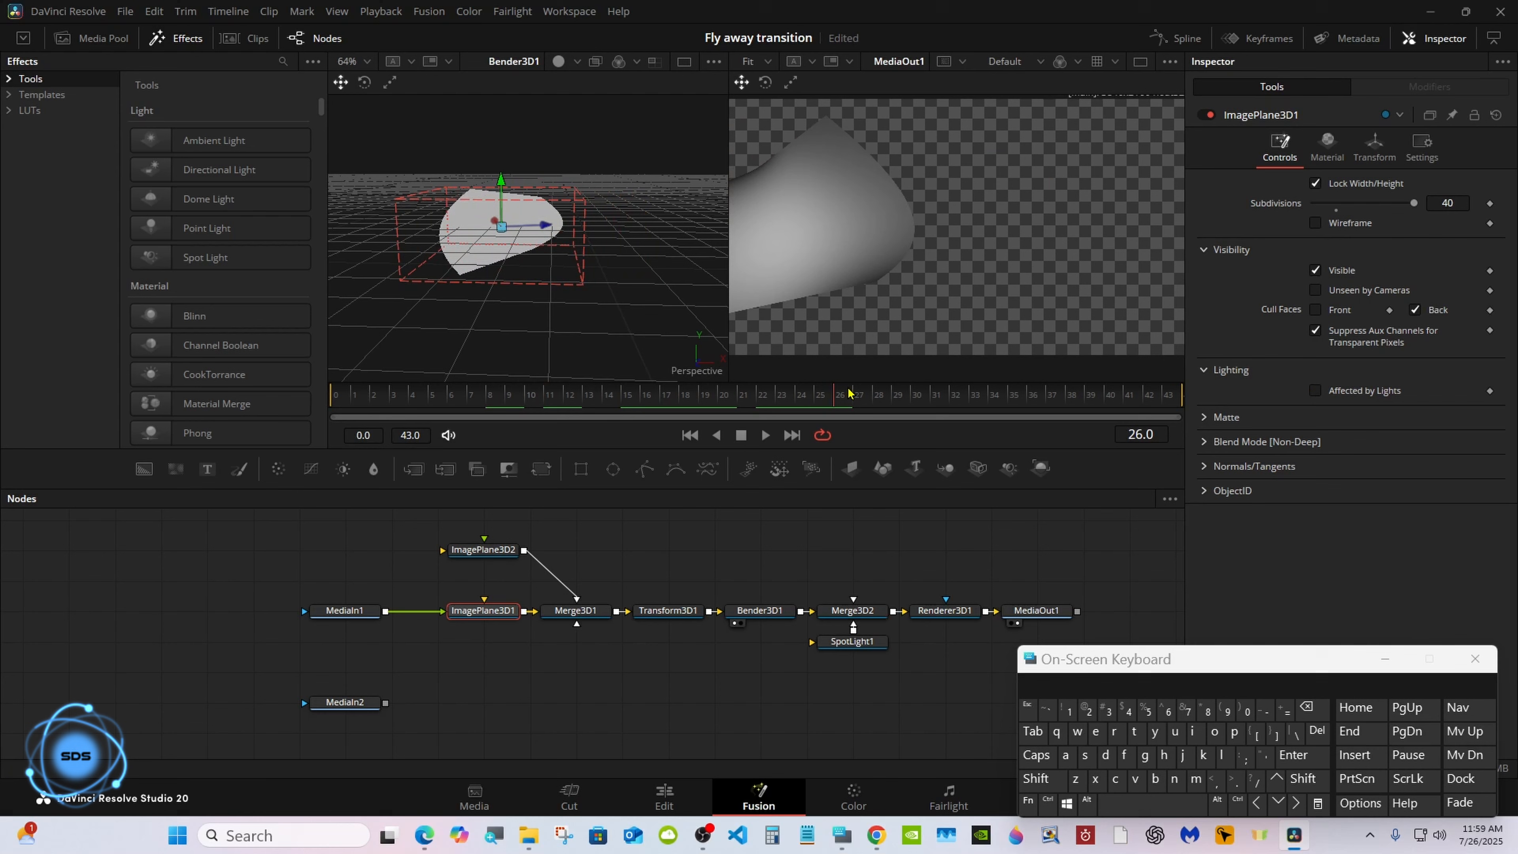
pyautogui.click(511, 557)
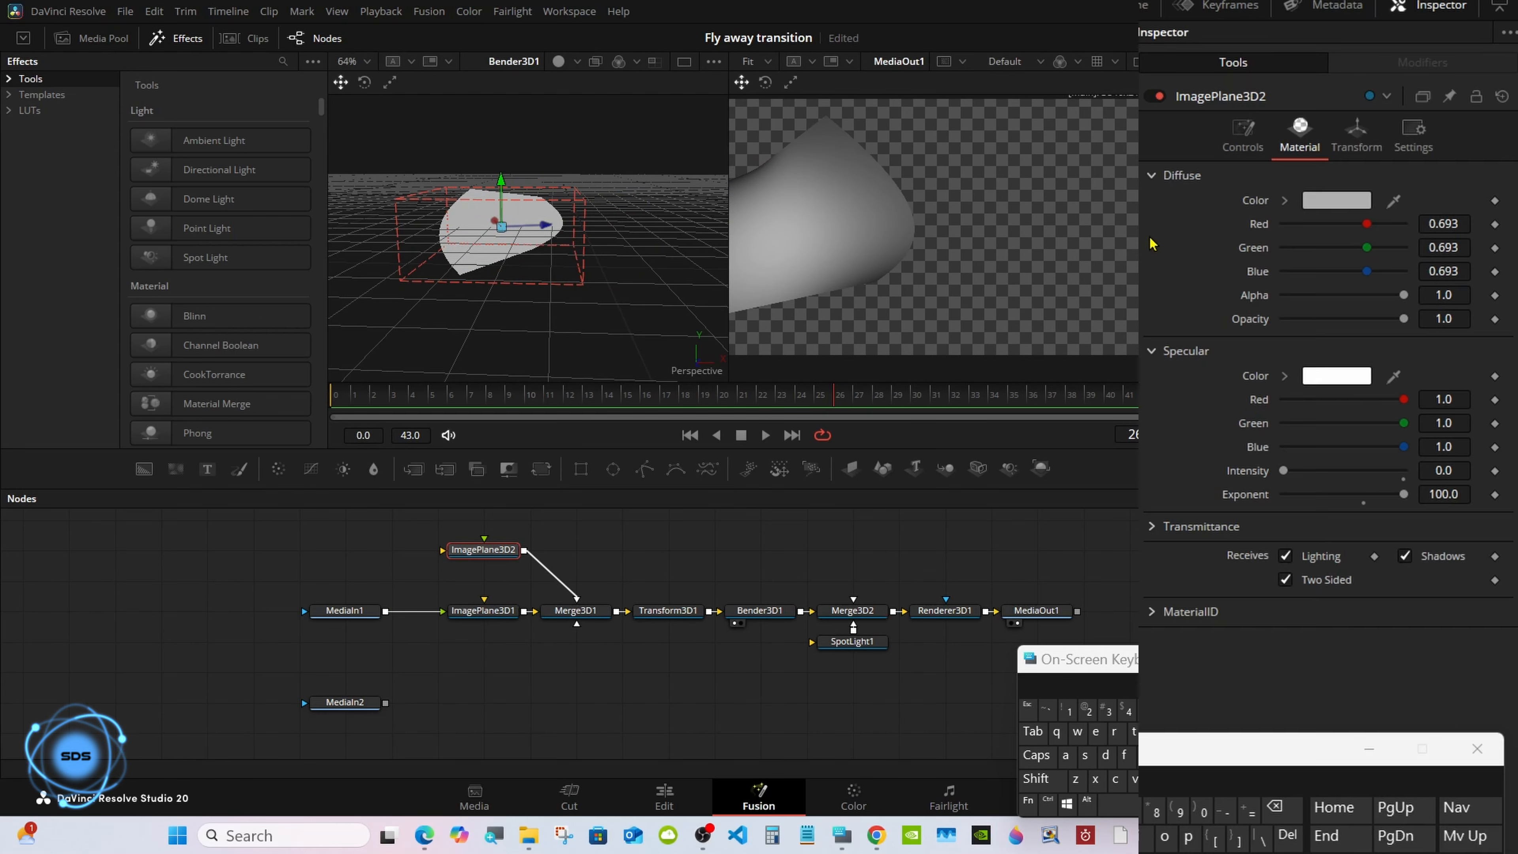
pyautogui.click(1240, 156)
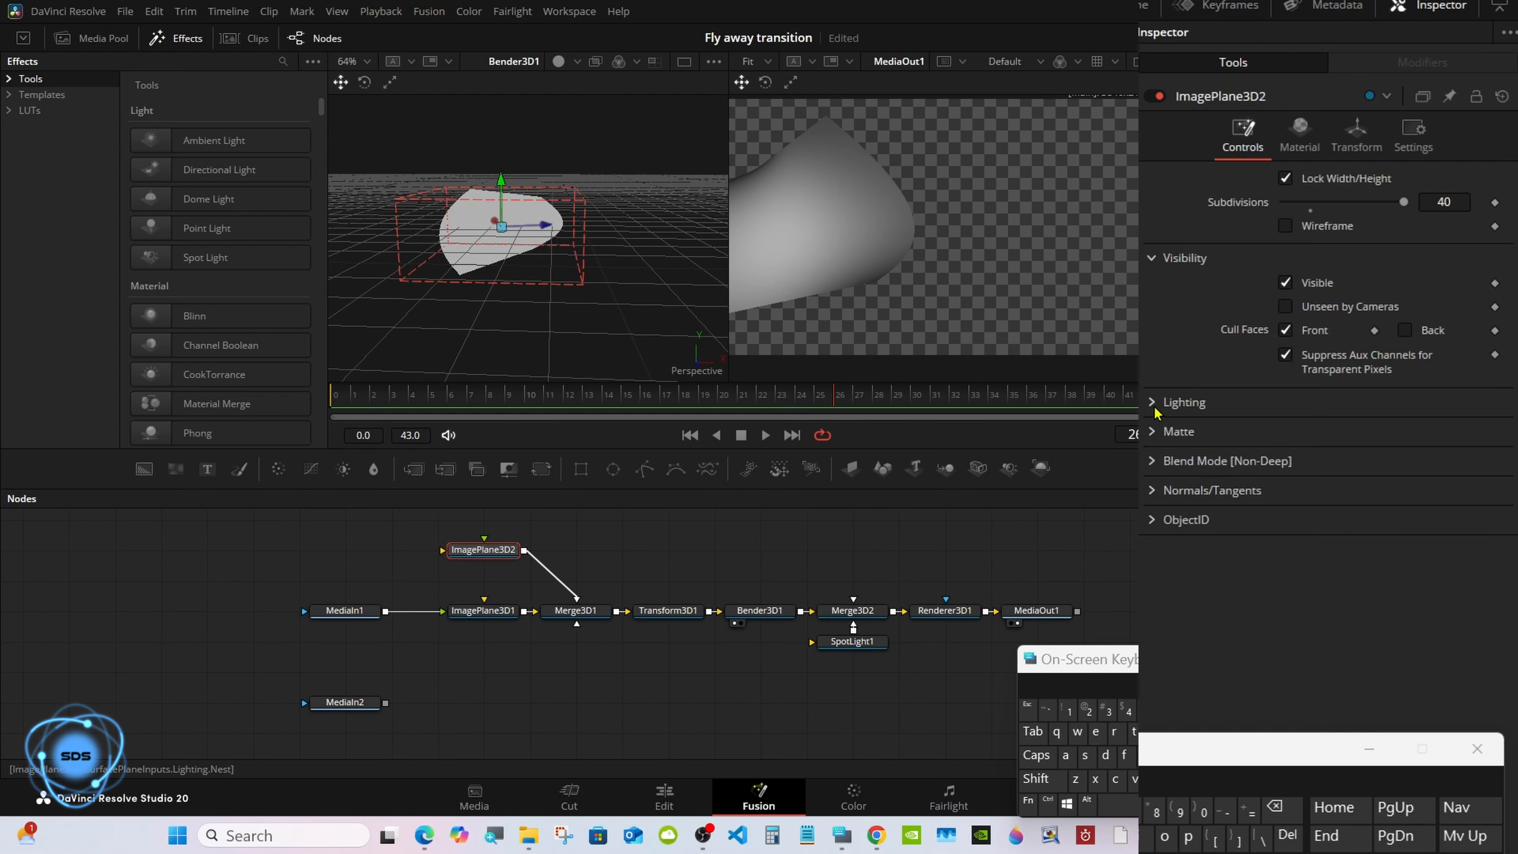
pyautogui.click(1183, 401)
pyautogui.click(1285, 427)
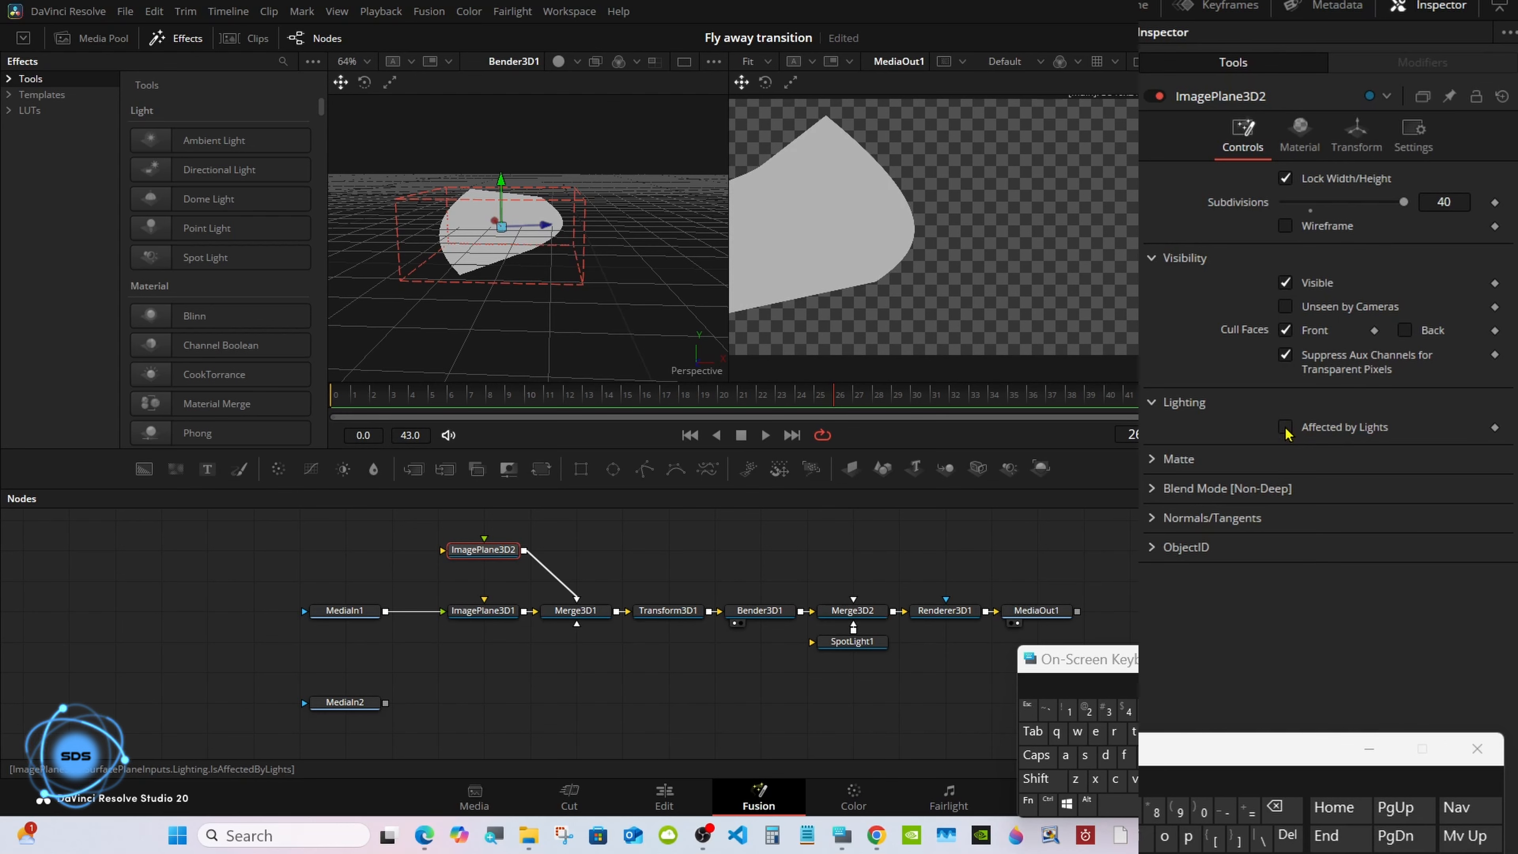
pyautogui.click(1286, 429)
# Return to frame 1, enlarge the node editor area and save the project.
pyautogui.click(473, 402)
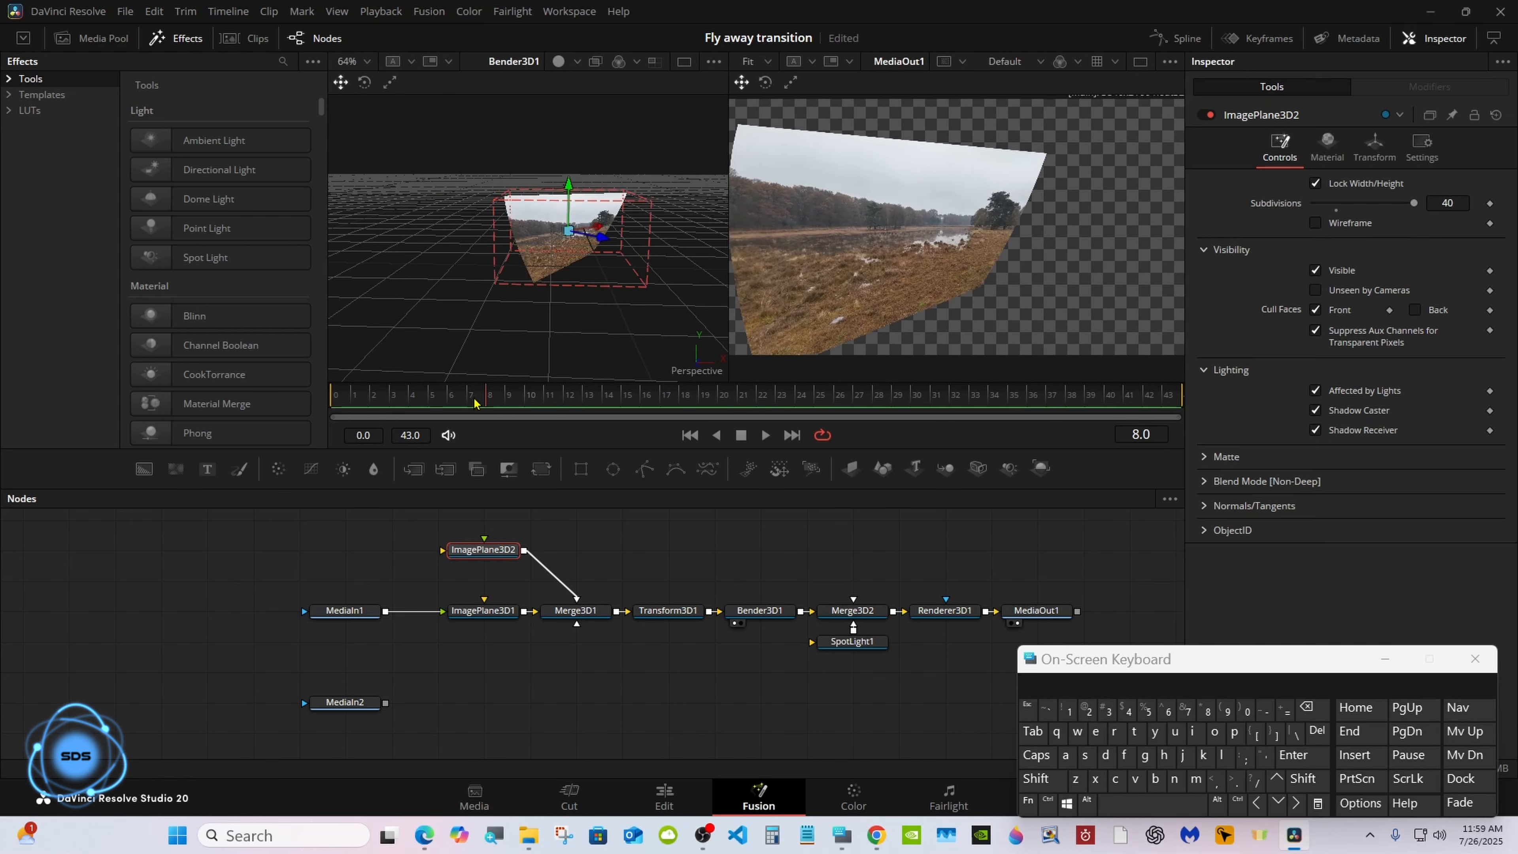
pyautogui.moveTo(474, 401); pyautogui.dragTo(358, 396)
pyautogui.moveTo(777, 487); pyautogui.dragTo(774, 435)
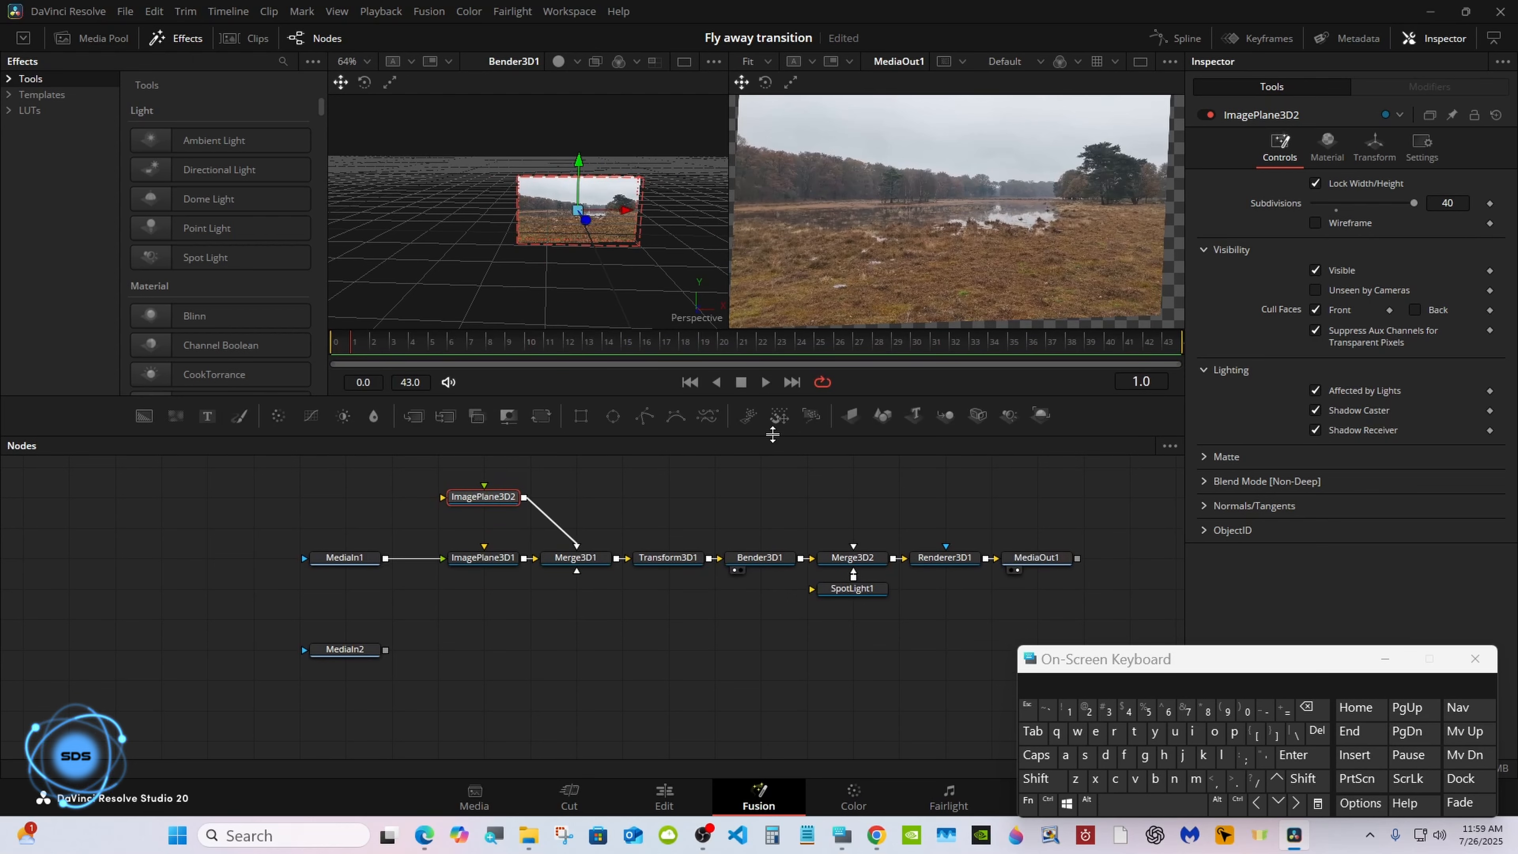
pyautogui.hotkey('ctrl', 's')
# Move MediaOut1 down to the level of MediaIn2 and disconnect it from Renderer3D1.
pyautogui.moveTo(1076, 659); pyautogui.dragTo(1186, 661)
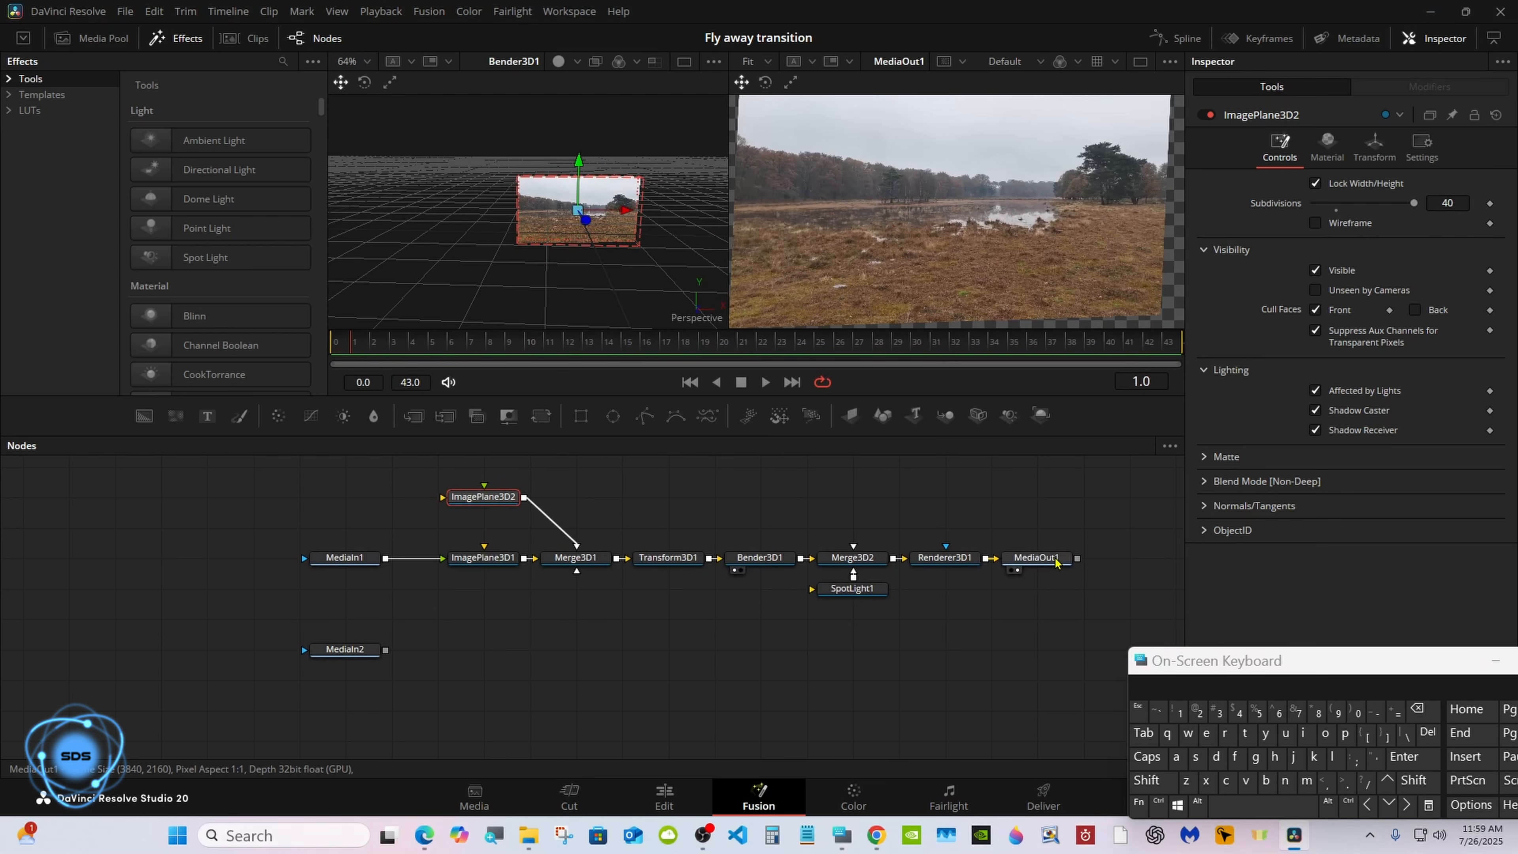
pyautogui.moveTo(1039, 558); pyautogui.dragTo(1087, 694)
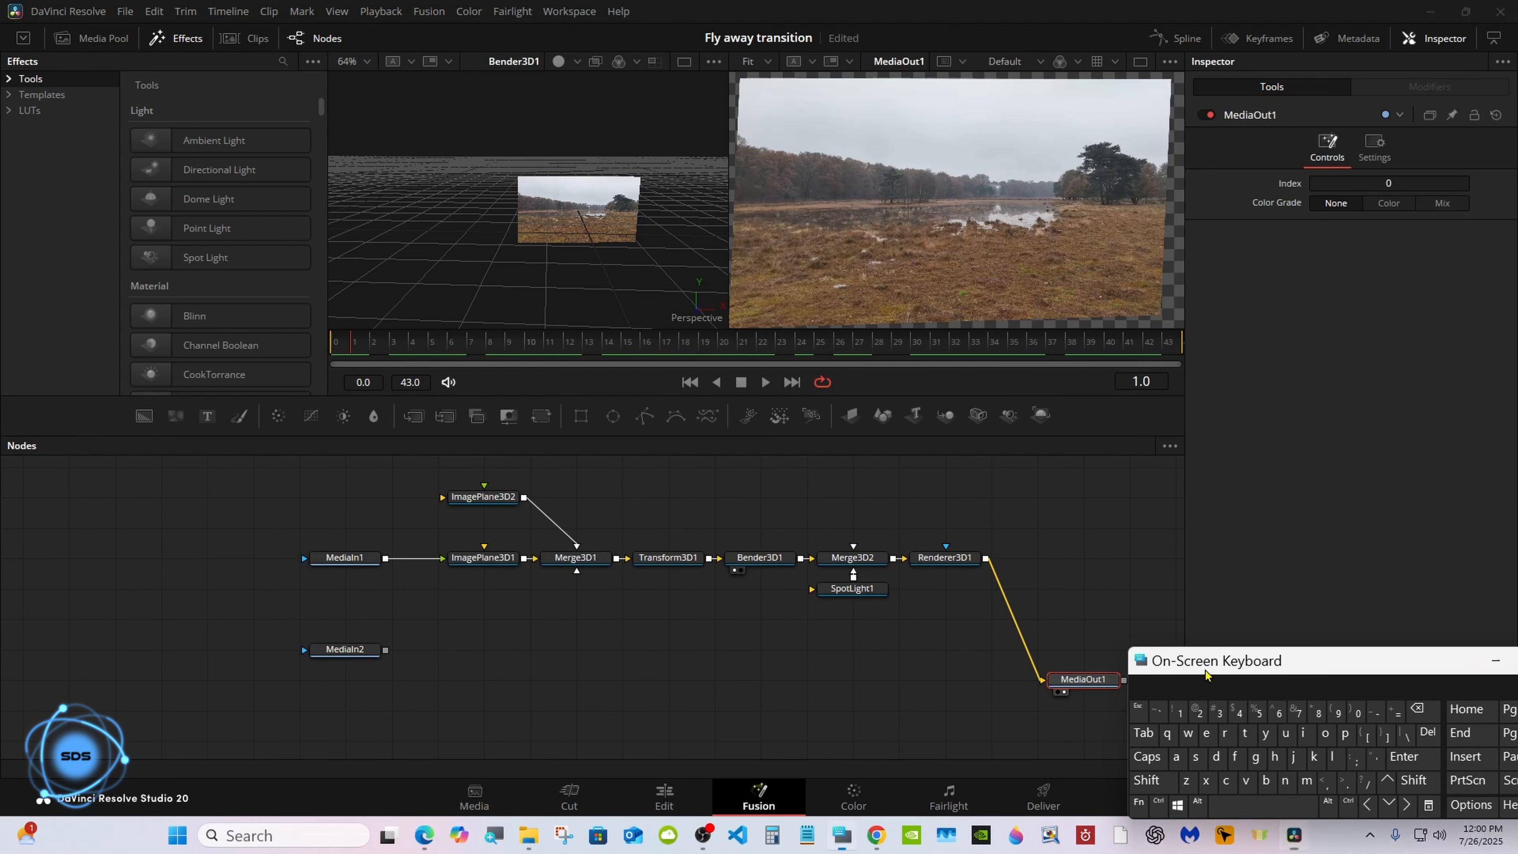
pyautogui.moveTo(1171, 660); pyautogui.dragTo(1224, 638)
pyautogui.moveTo(1066, 678)
pyautogui.mouseDown()
pyautogui.moveTo(1113, 678)
pyautogui.moveTo(1072, 672)
pyautogui.mouseUp()
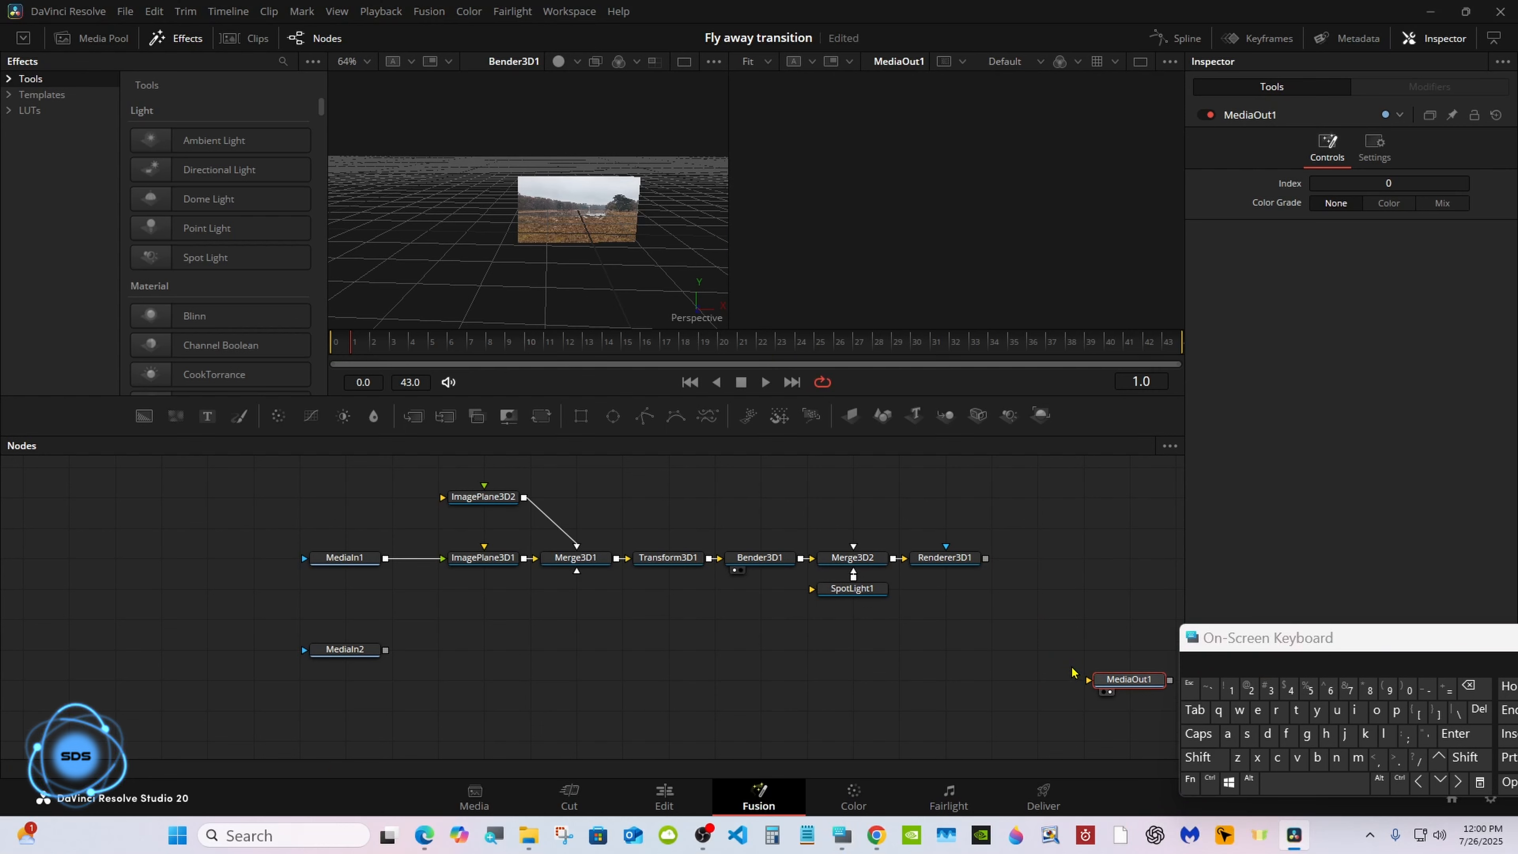
# Add a Merge node before MediaOut1, with MediaIn2 as background and Renderer3D1 as foreground, and connect its output to MediaOut1.
pyautogui.moveTo(411, 415); pyautogui.dragTo(944, 679)
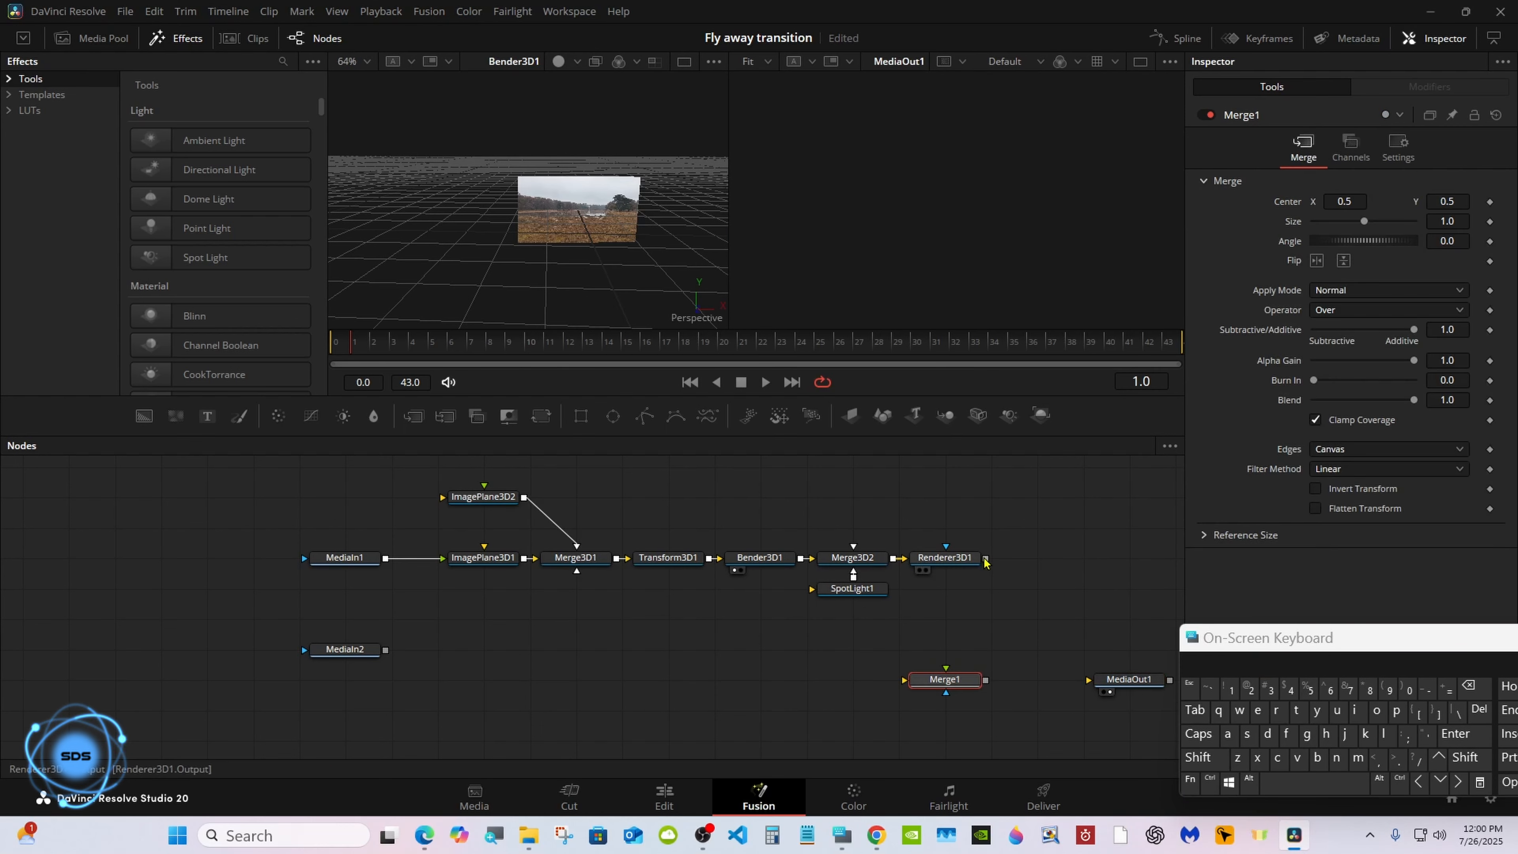
pyautogui.moveTo(985, 560); pyautogui.dragTo(945, 674)
pyautogui.moveTo(330, 653); pyautogui.dragTo(1106, 682)
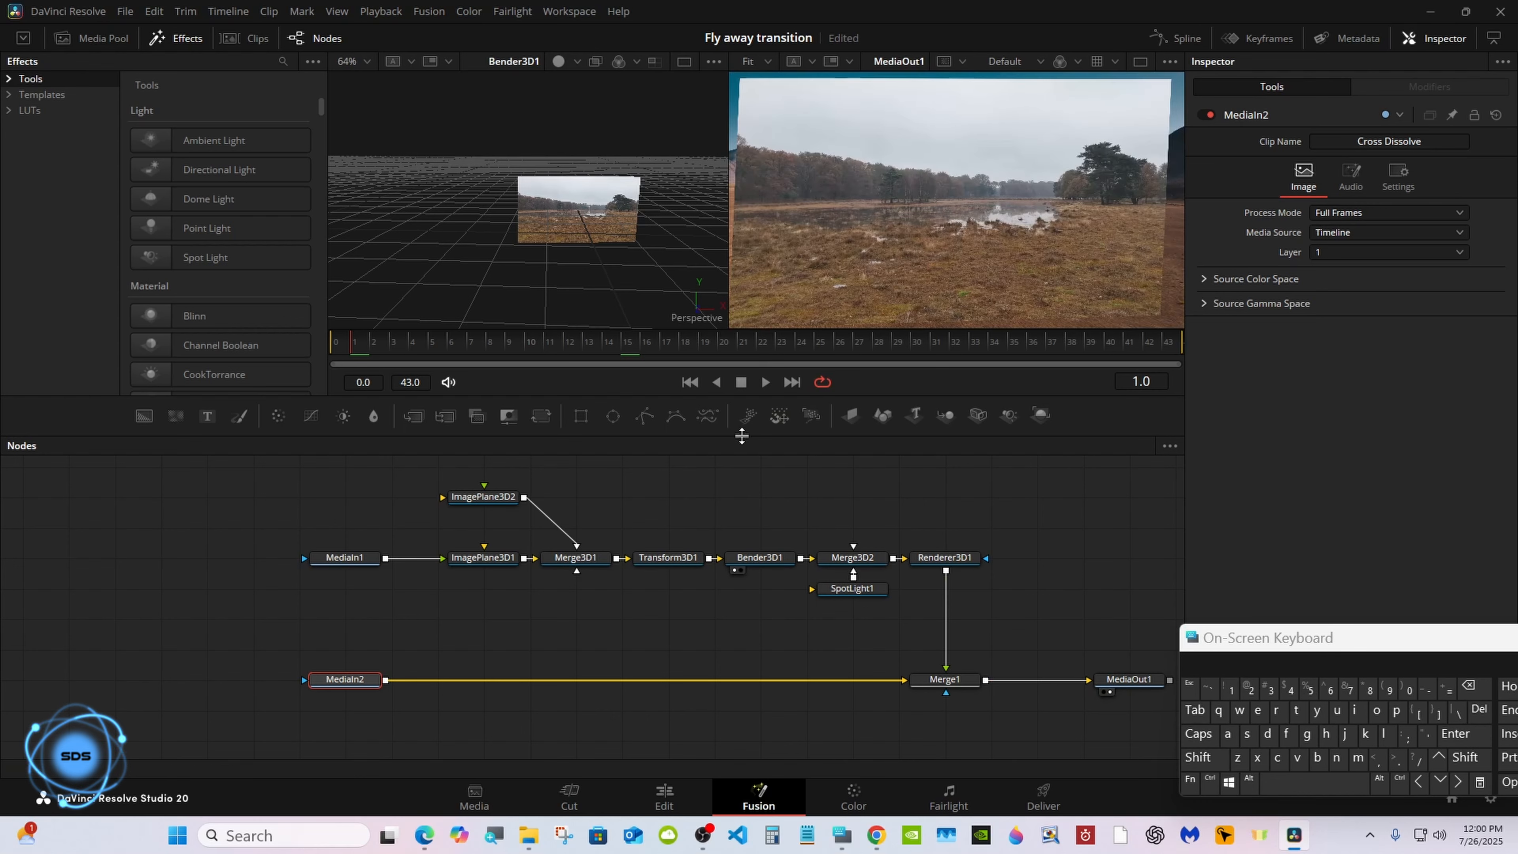
# Scrub through the transition with the second clip behind it, return to frame 0 and clear the node selection.
pyautogui.moveTo(741, 436); pyautogui.dragTo(741, 446)
pyautogui.moveTo(746, 353); pyautogui.dragTo(325, 383)
pyautogui.click(706, 504)
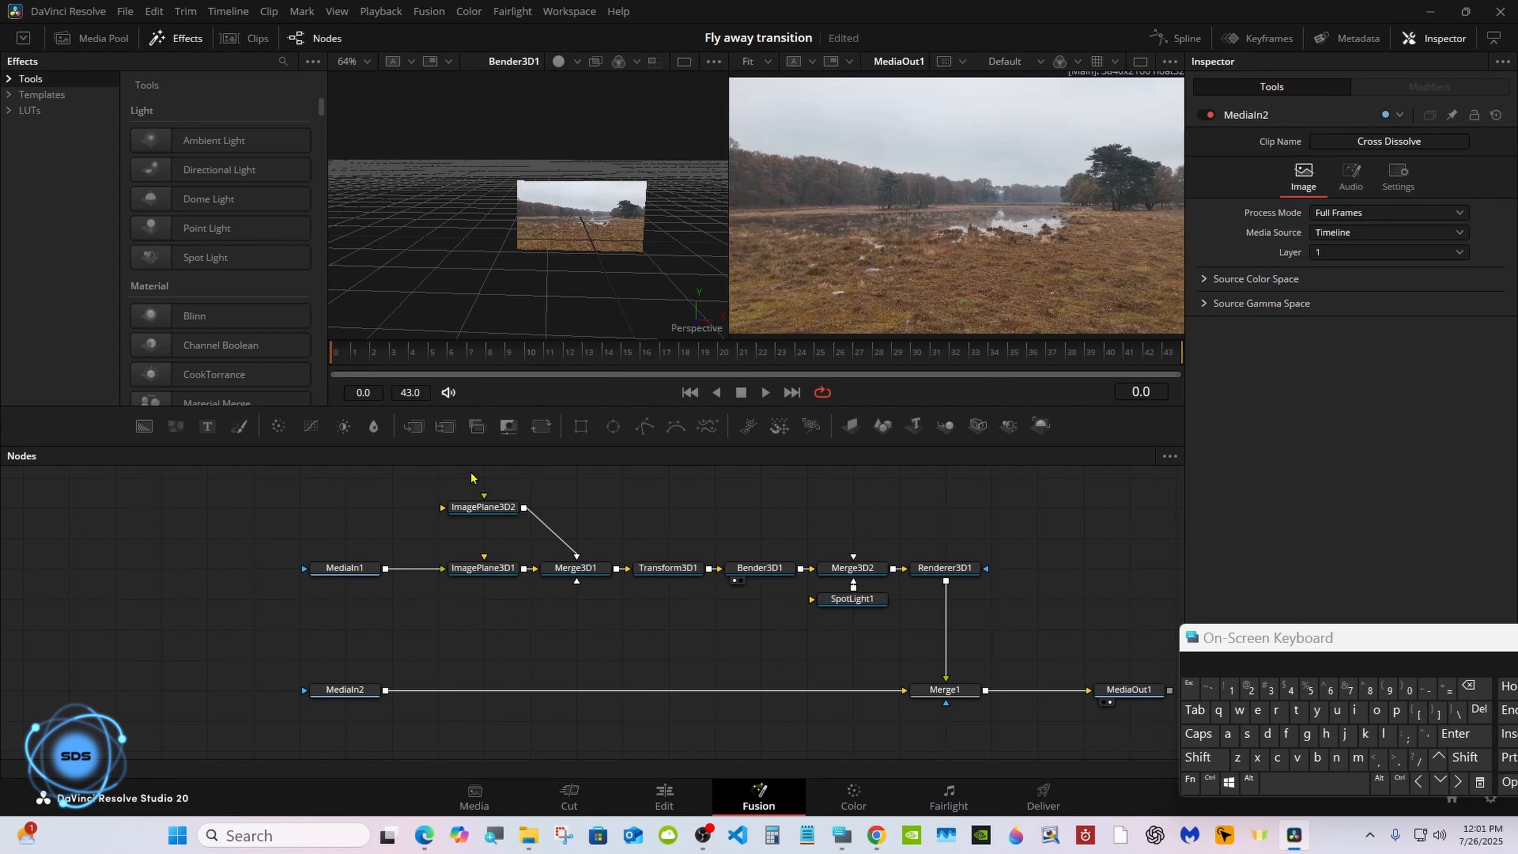
# Create a macro from all nodes between the media inputs and MediaOut1, including both image planes, SpotLight1 and Merge1.
pyautogui.moveTo(471, 476); pyautogui.dragTo(947, 705)
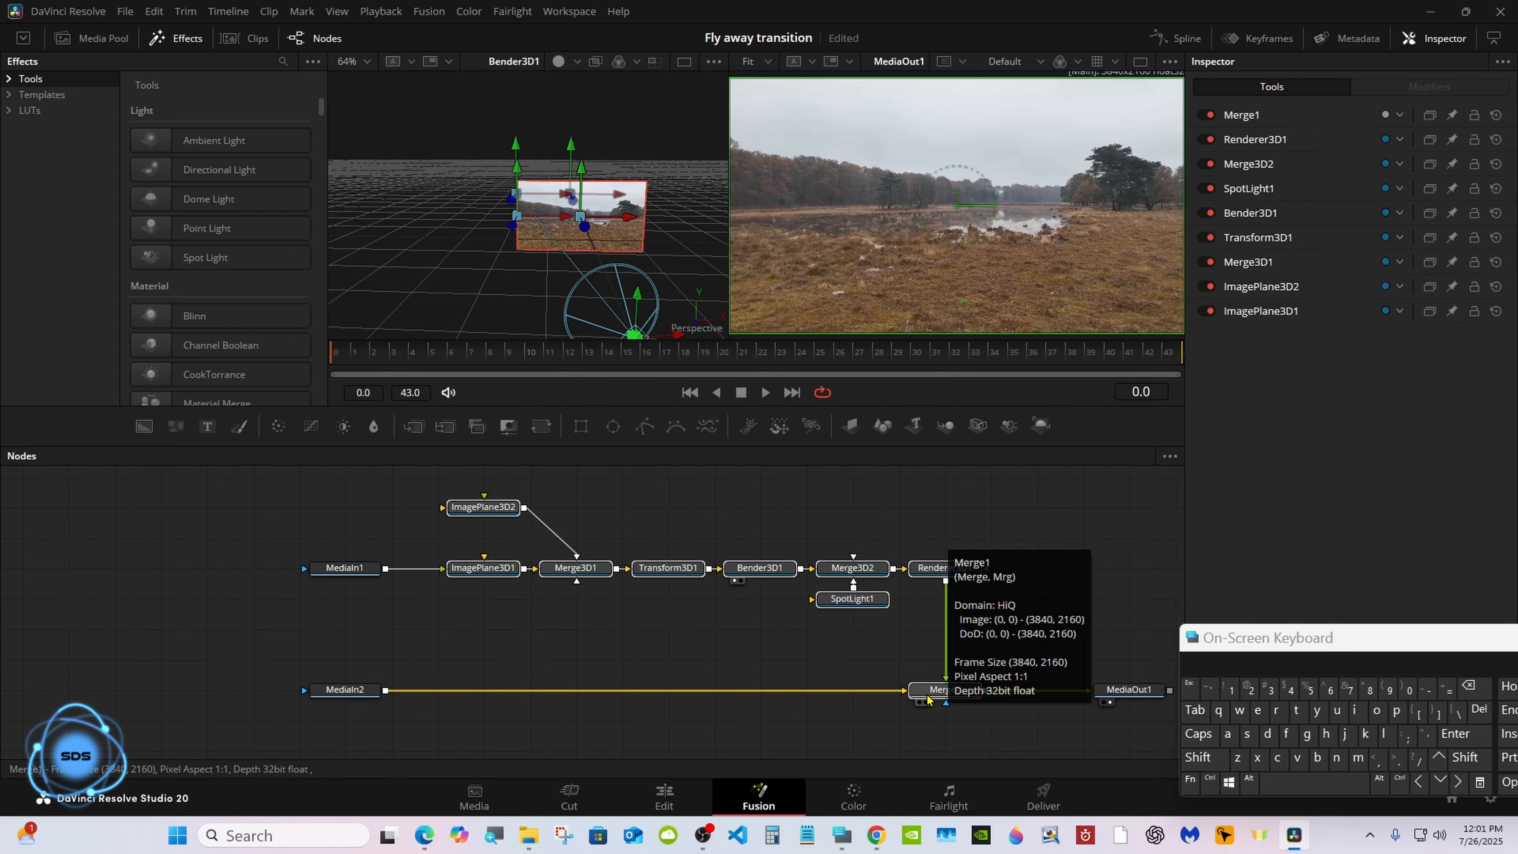
pyautogui.rightClick(927, 700)
pyautogui.moveTo(976, 415)
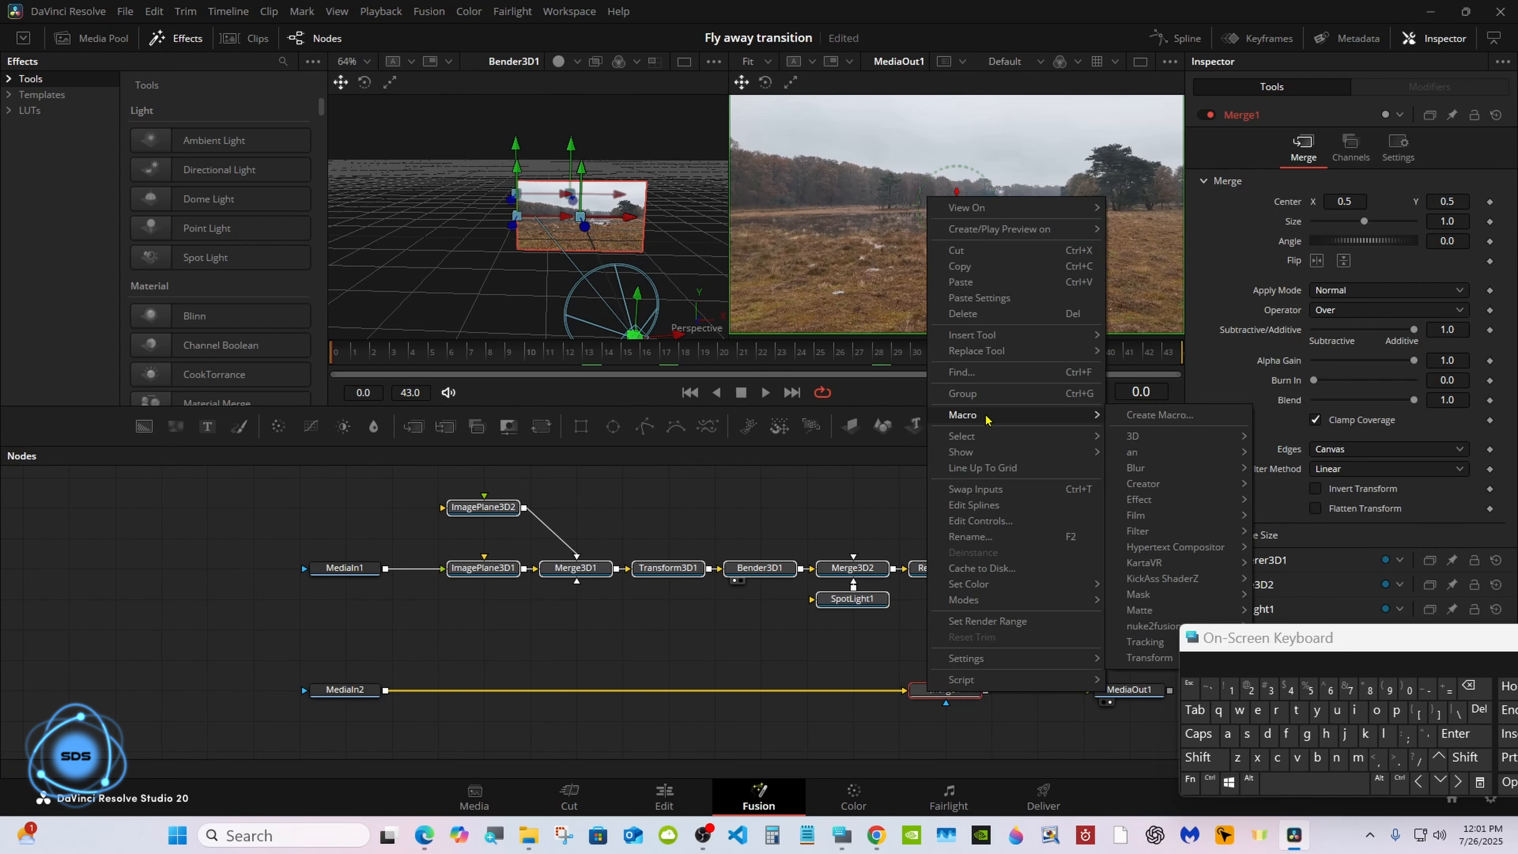
pyautogui.click(1148, 416)
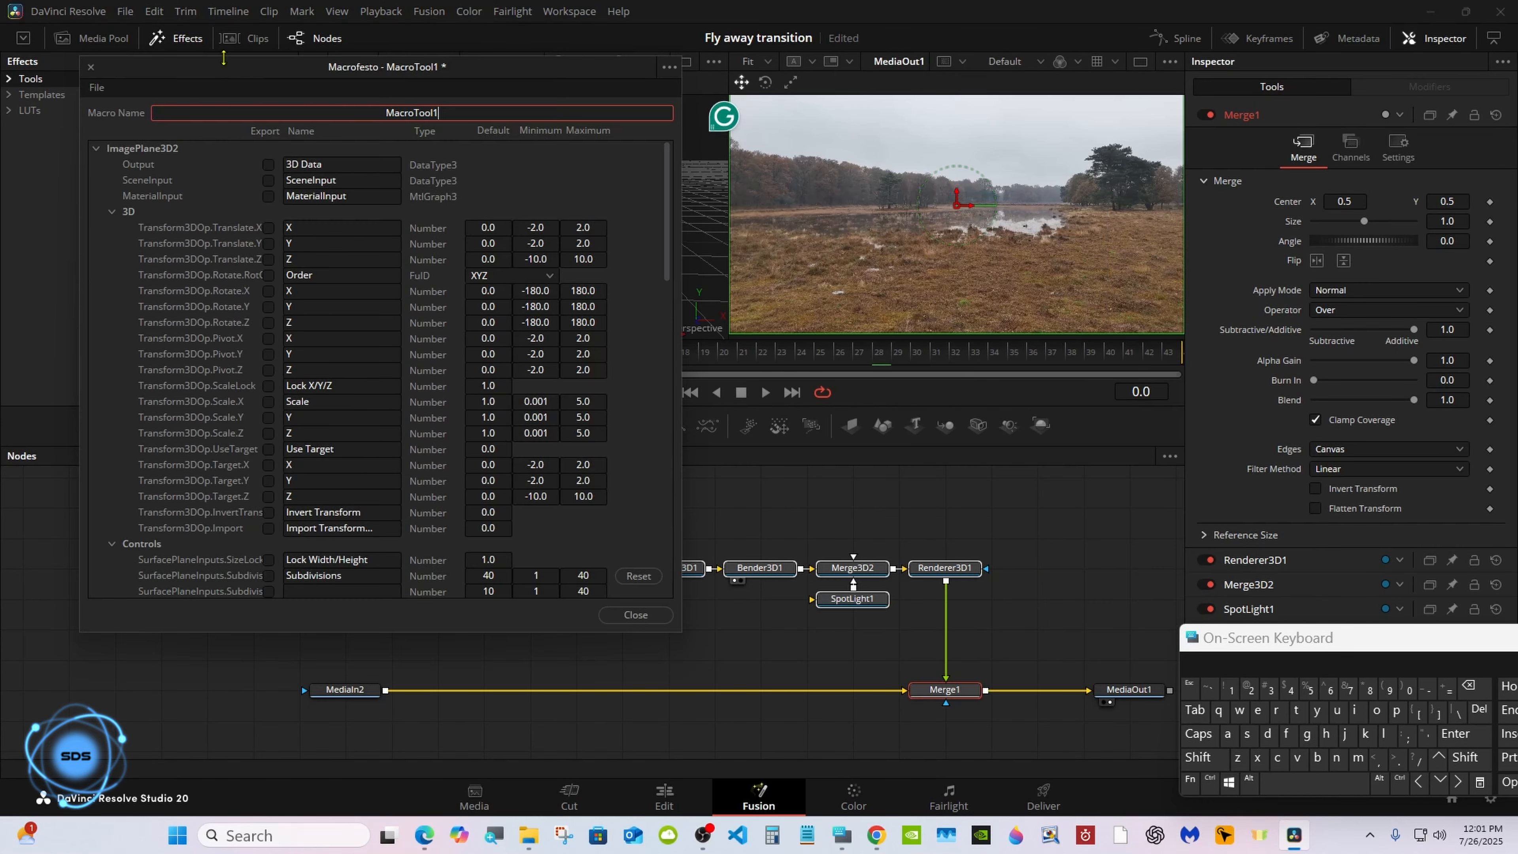
pyautogui.moveTo(211, 70); pyautogui.dragTo(704, 174)
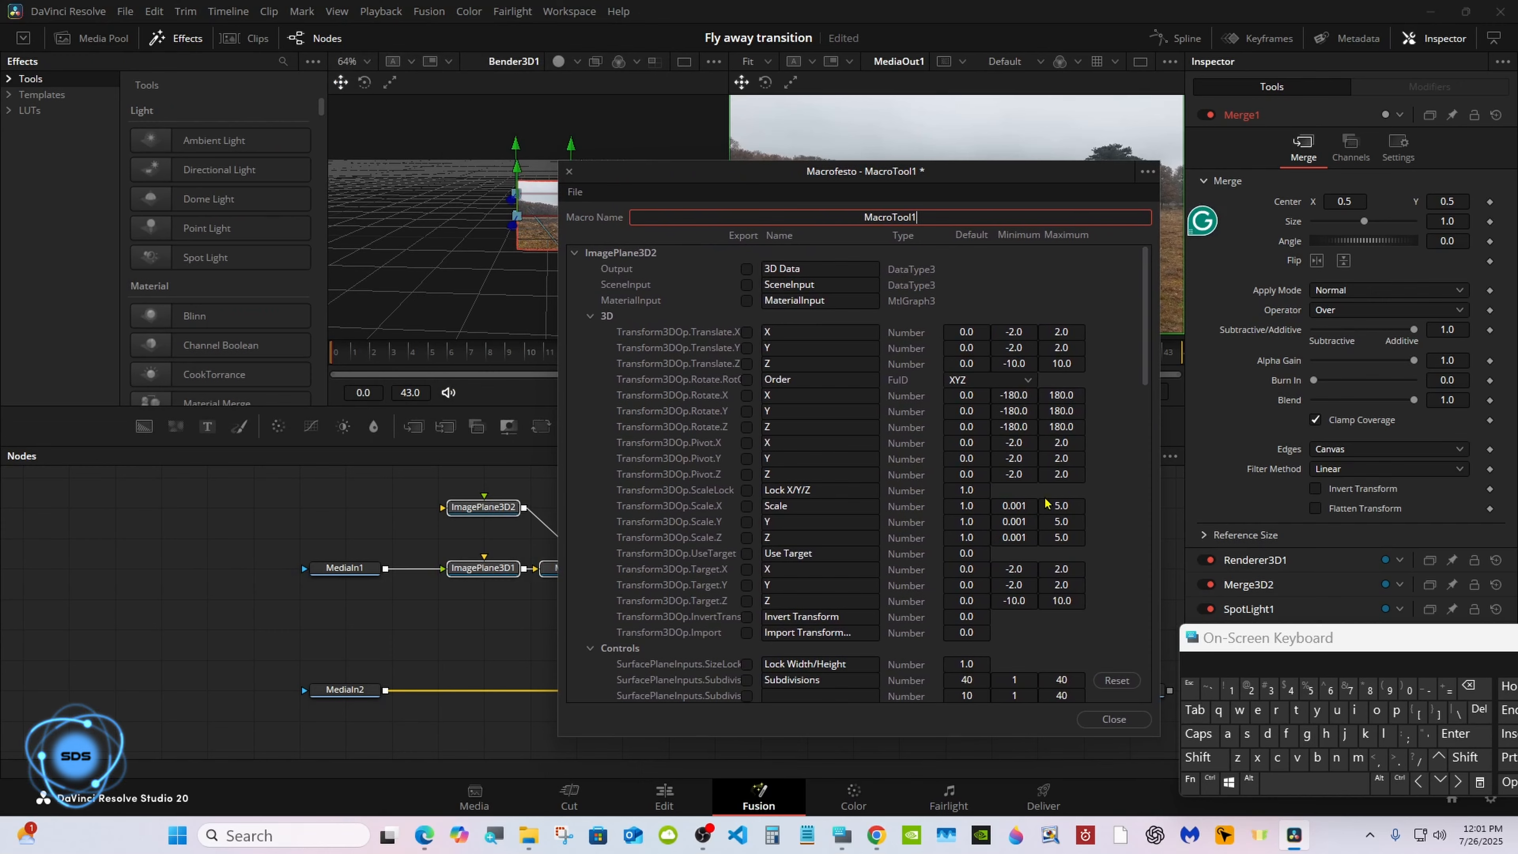
# Name the macro "Fly tutorial".
pyautogui.moveTo(1255, 637); pyautogui.dragTo(999, 461)
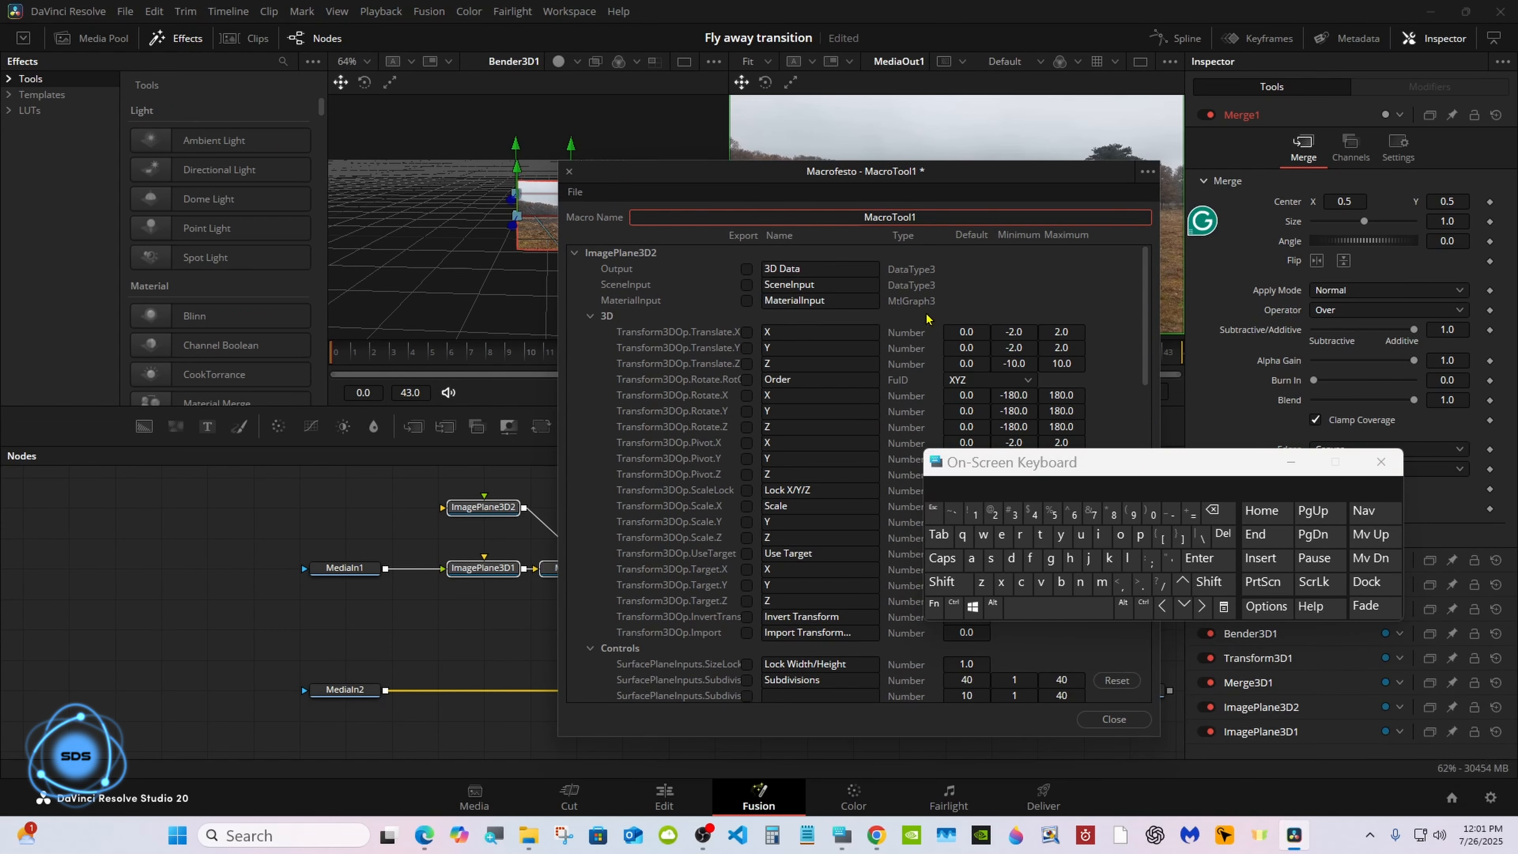
pyautogui.click(1212, 510)
pyautogui.click(942, 581)
pyautogui.click(1029, 558)
pyautogui.click(1127, 559)
pyautogui.click(1061, 534)
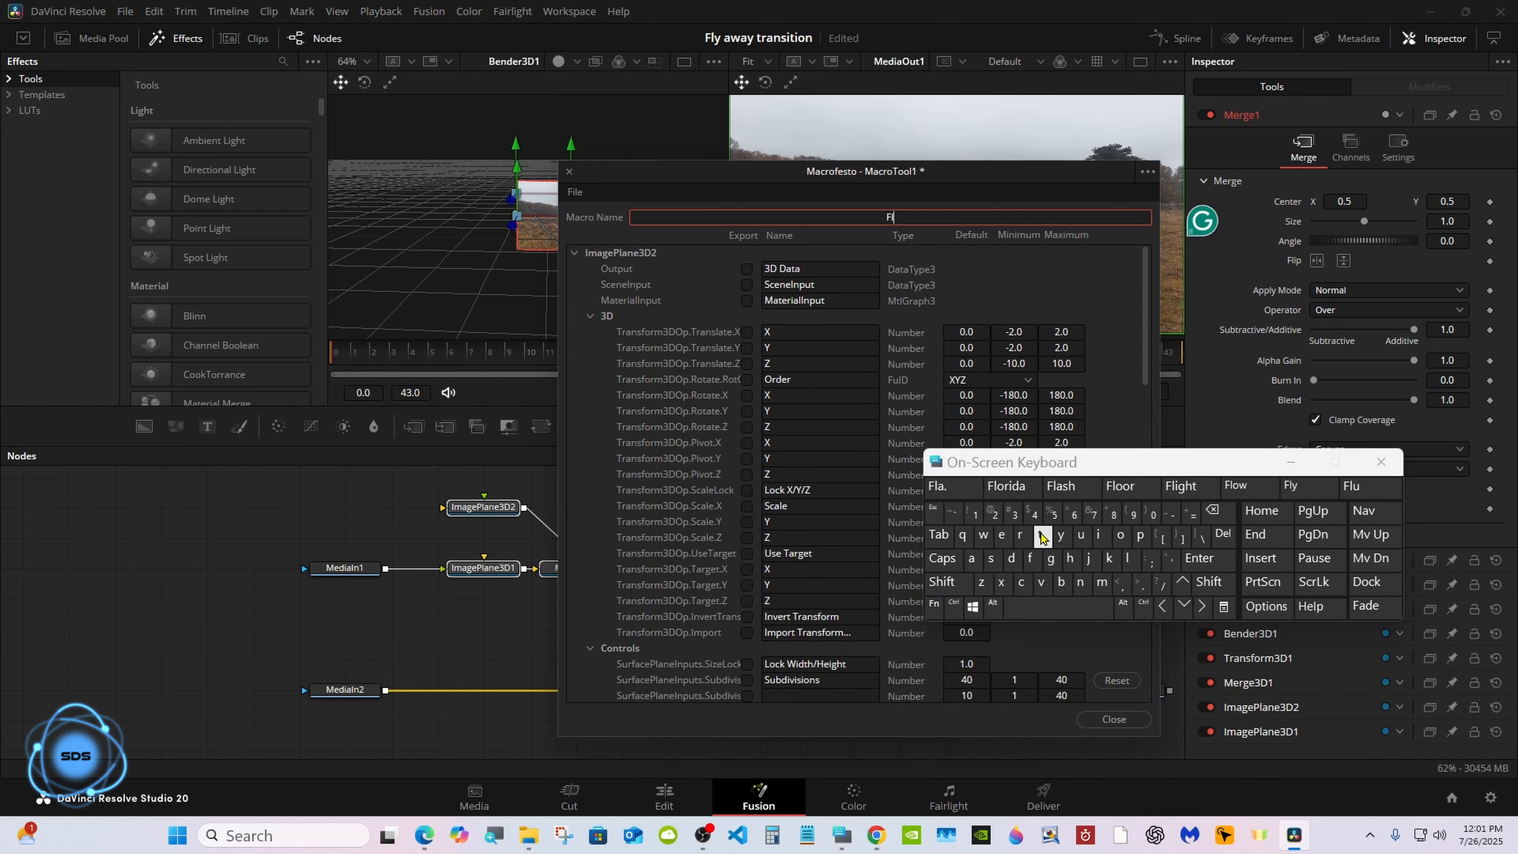
pyautogui.click(1057, 606)
pyautogui.click(1040, 534)
pyautogui.click(1081, 534)
pyautogui.click(1039, 534)
pyautogui.click(948, 485)
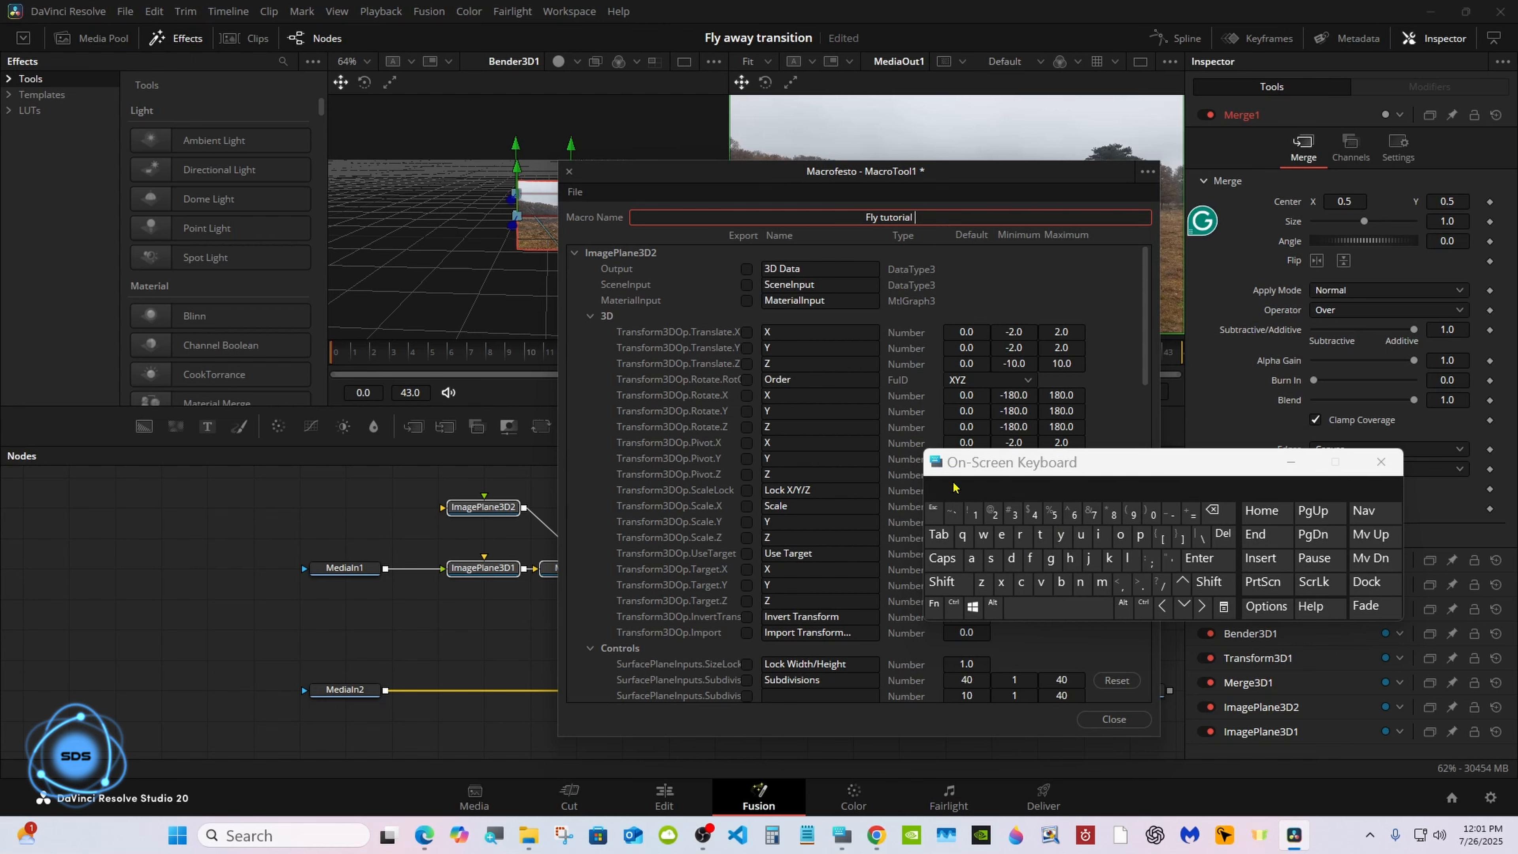
pyautogui.moveTo(1004, 462); pyautogui.dragTo(1078, 417)
# Export ImagePlane3D2's diffuse Color, Diffuse Green and Diffuse Blue material parameters in the macro.
pyautogui.click(591, 317)
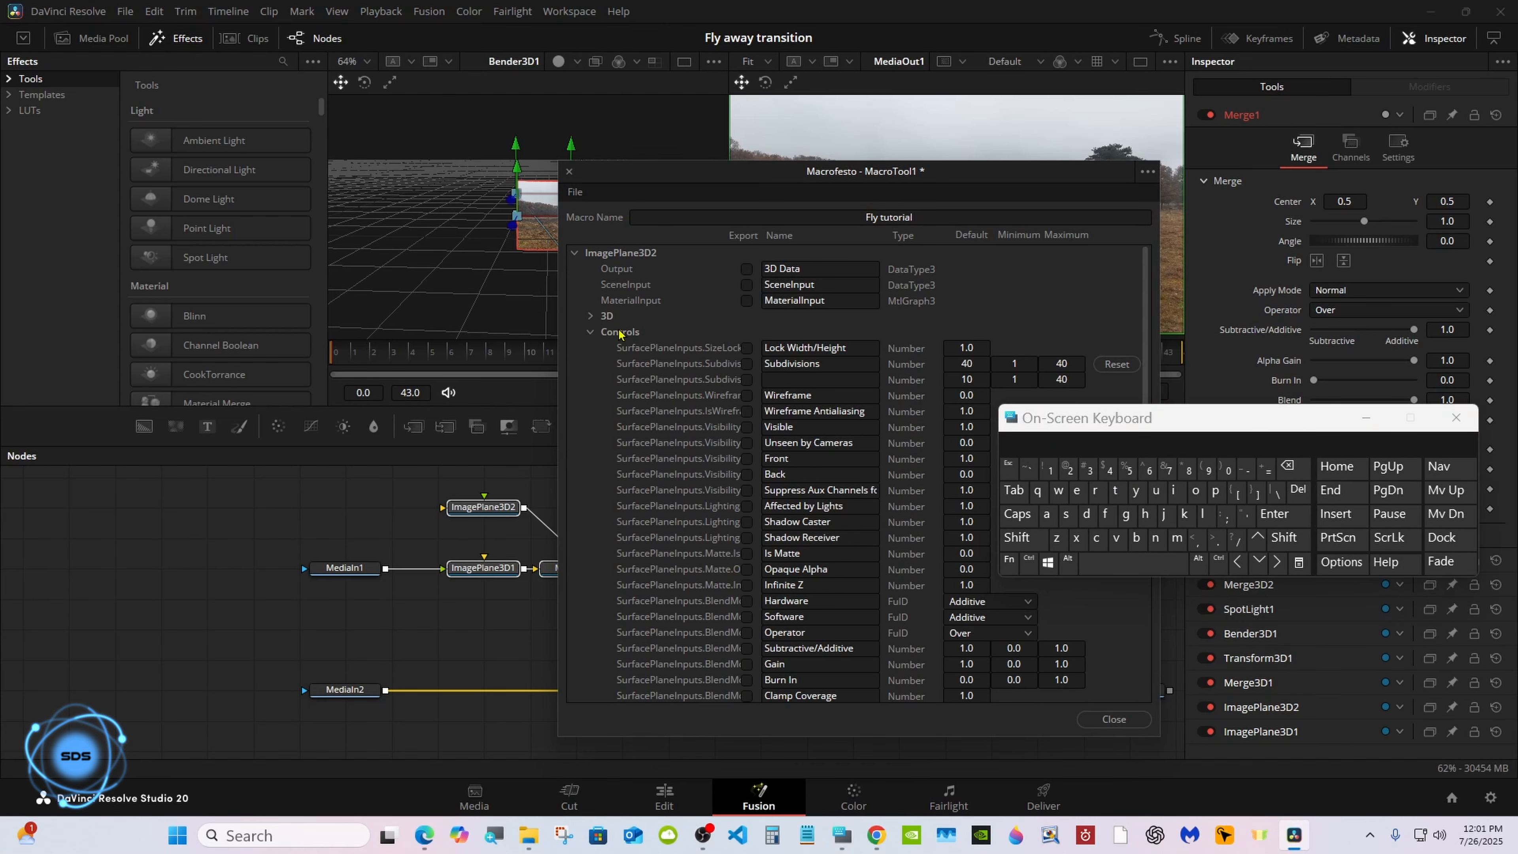
pyautogui.click(593, 332)
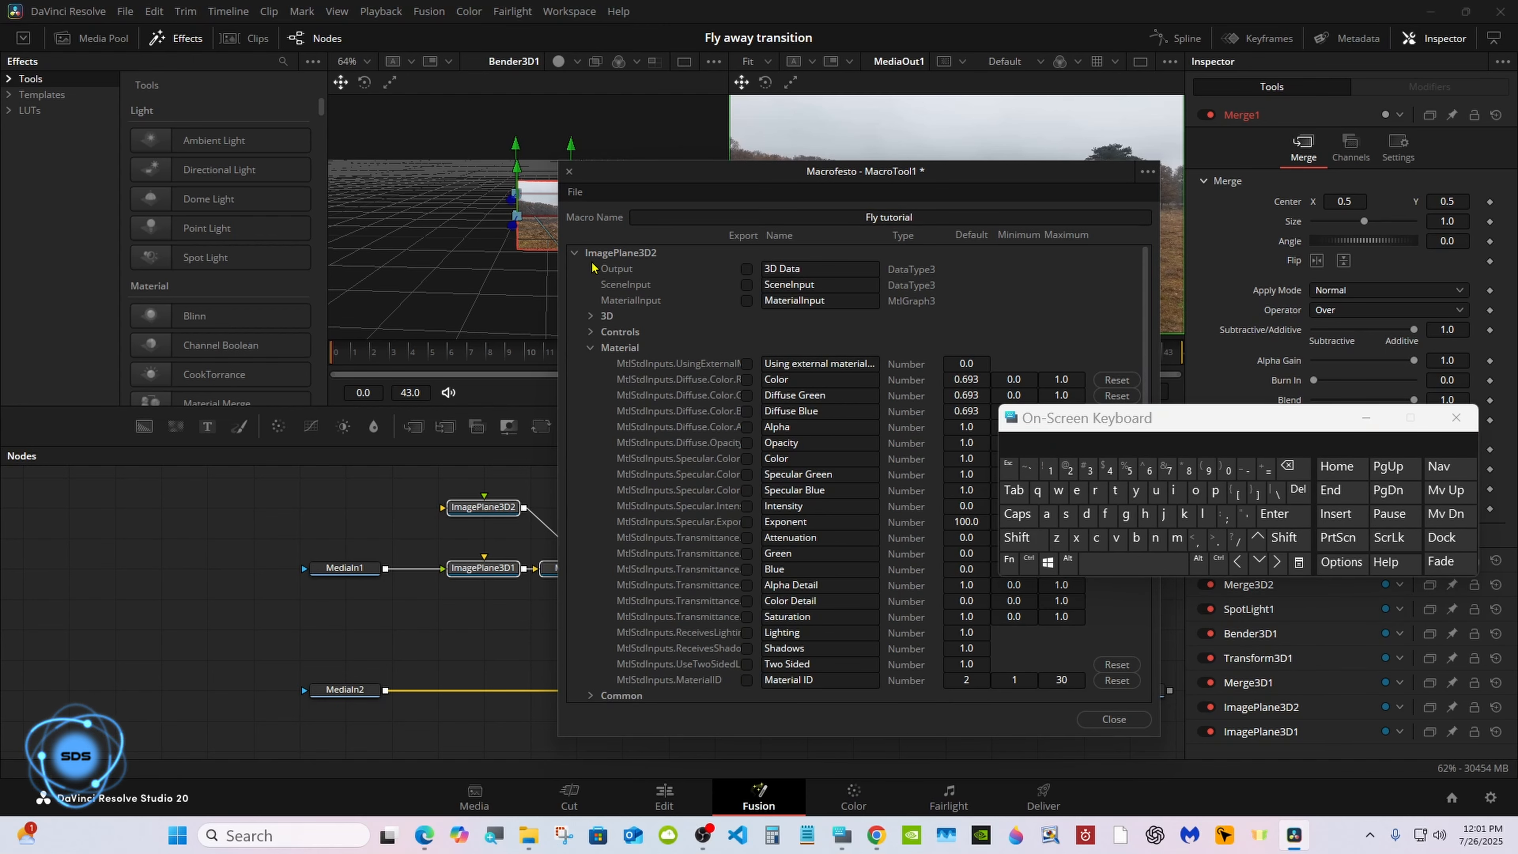
pyautogui.click(747, 379)
pyautogui.click(747, 395)
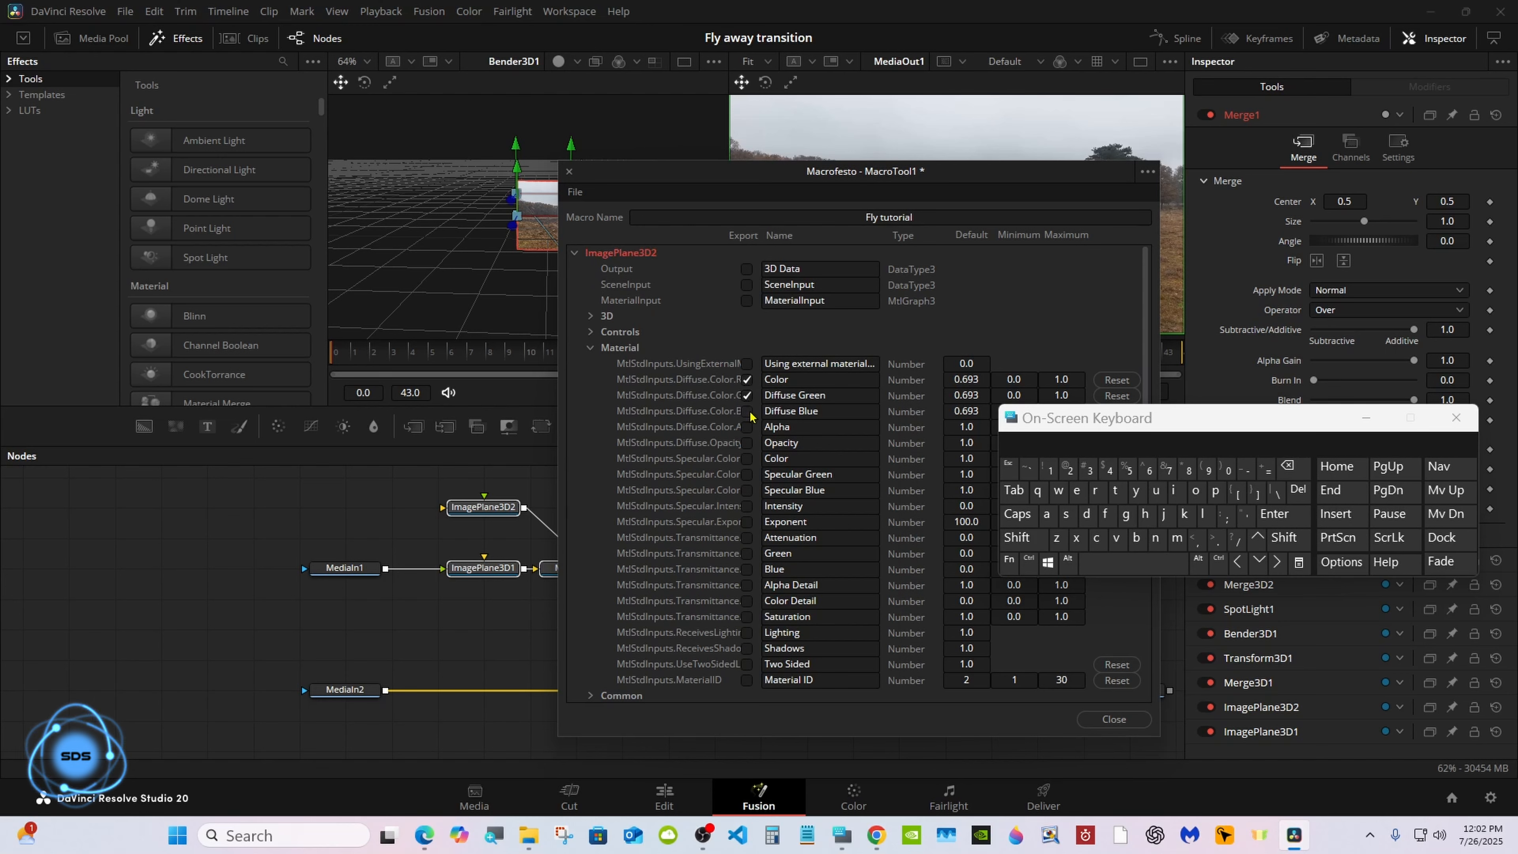
pyautogui.click(575, 253)
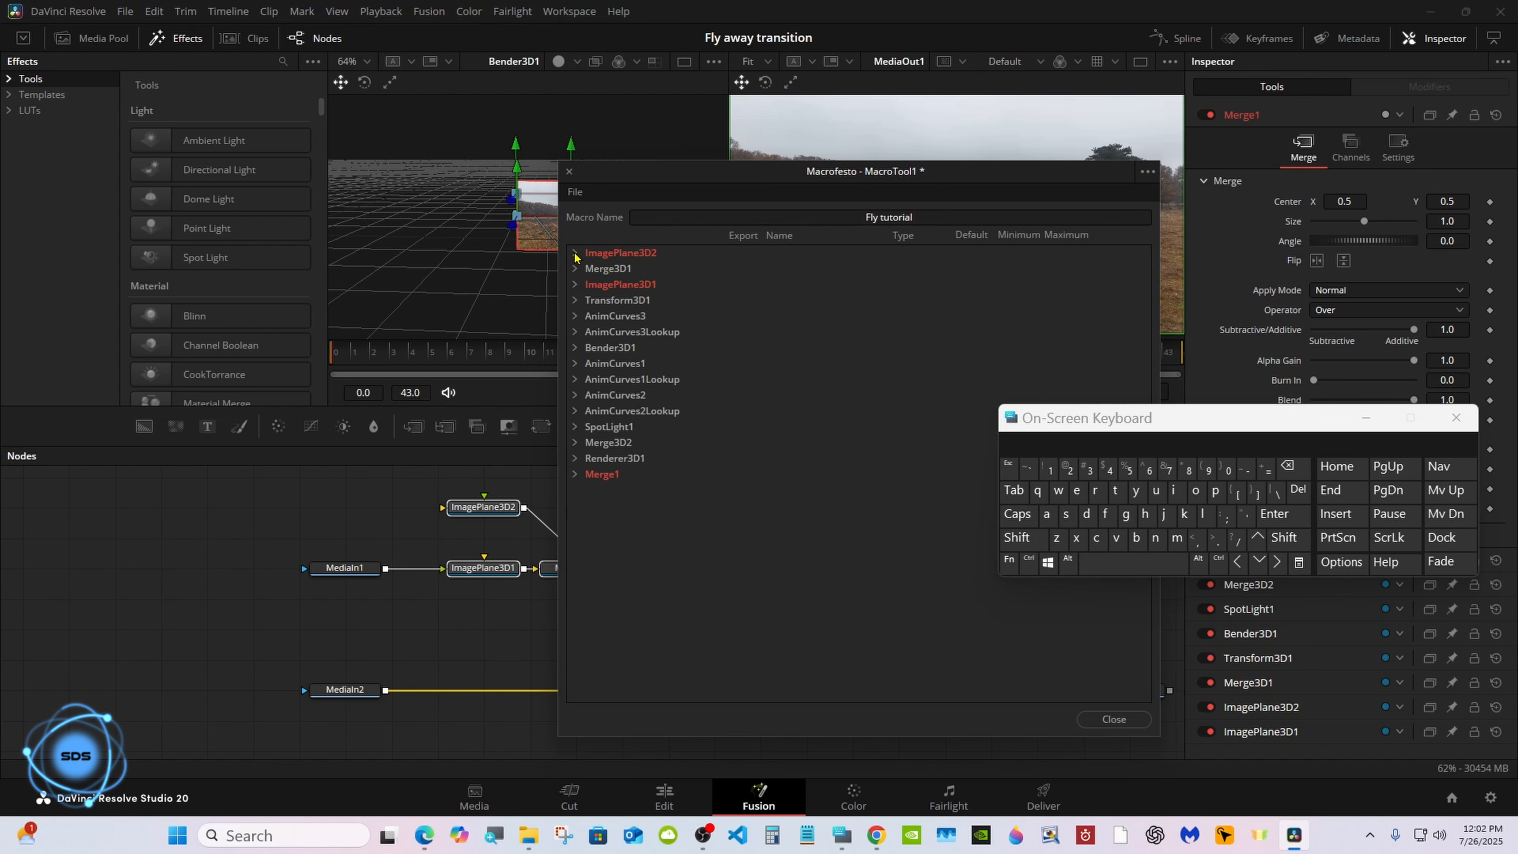
# Save the macro as Fly tutorial.setting in Fusion's Templates > Edit > Transitions > Fly away Transition folder and close the macro editor.
pyautogui.click(575, 192)
pyautogui.click(621, 270)
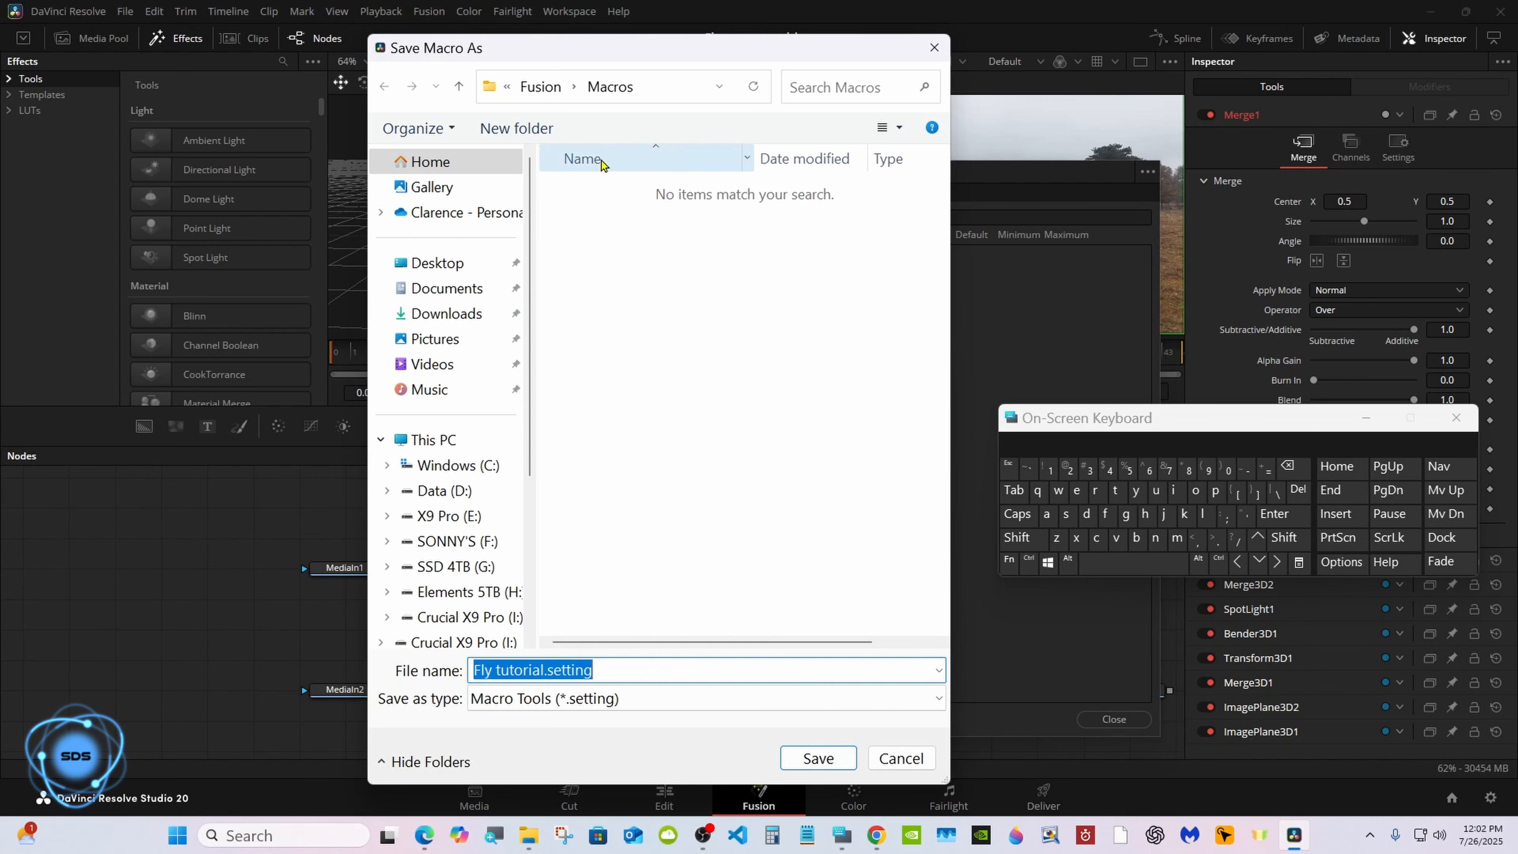
pyautogui.click(541, 86)
pyautogui.scroll(-1, 937, 222)
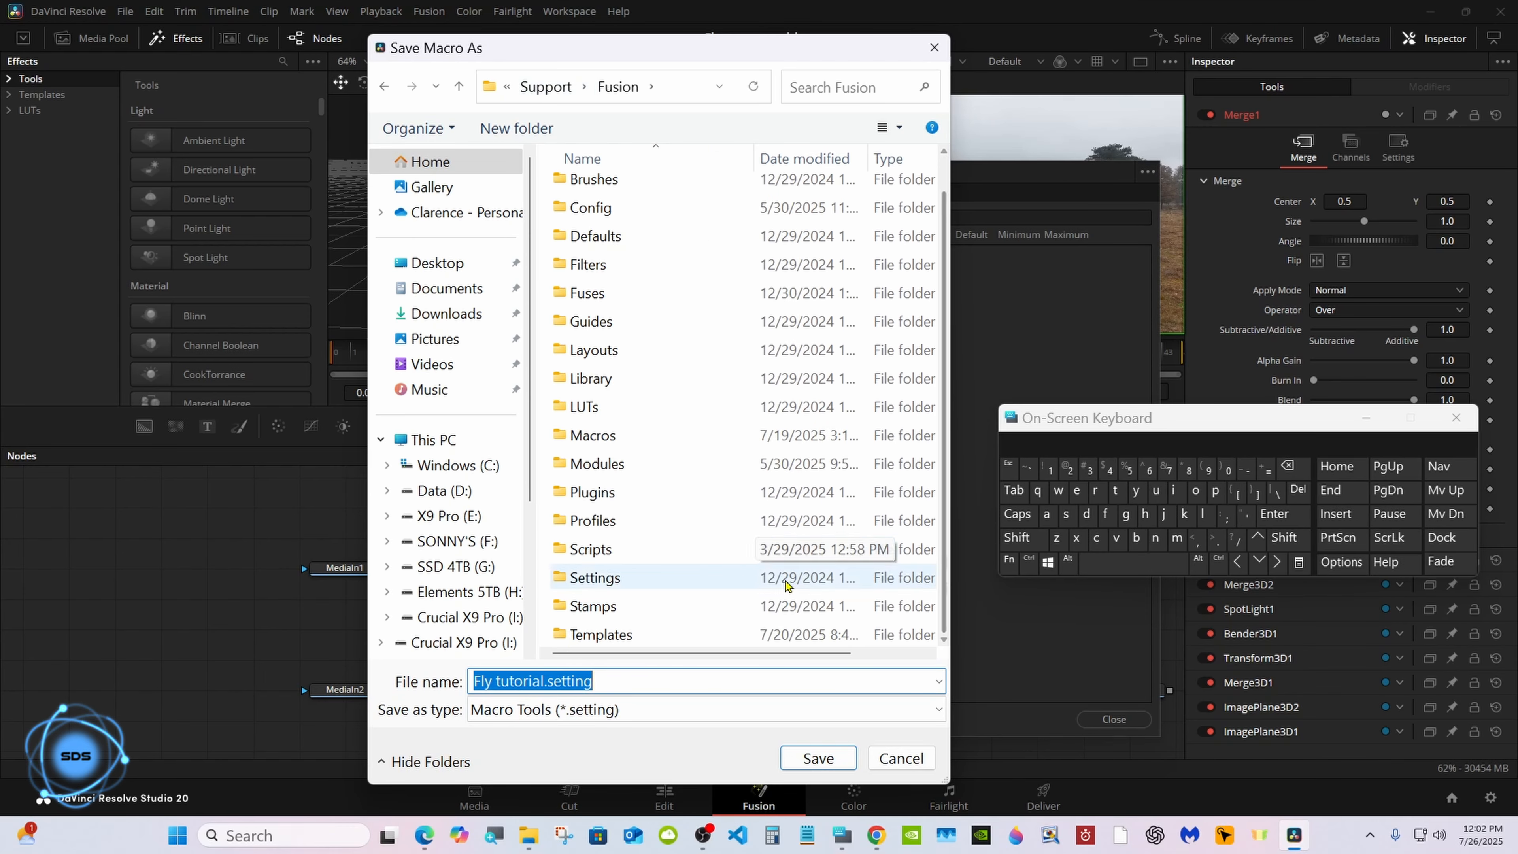
pyautogui.doubleClick(701, 636)
pyautogui.doubleClick(688, 190)
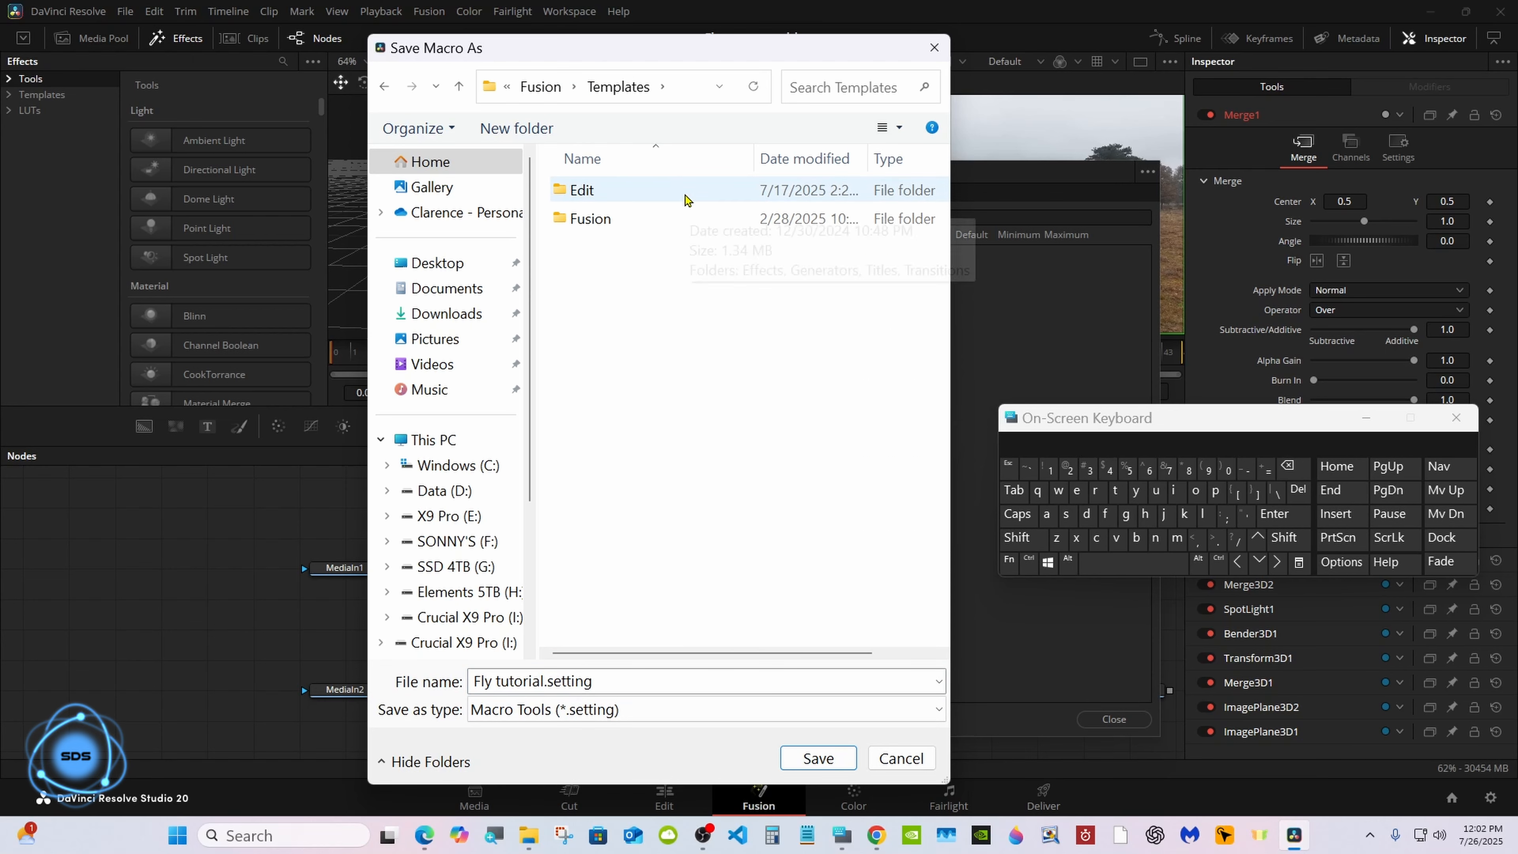
pyautogui.doubleClick(688, 274)
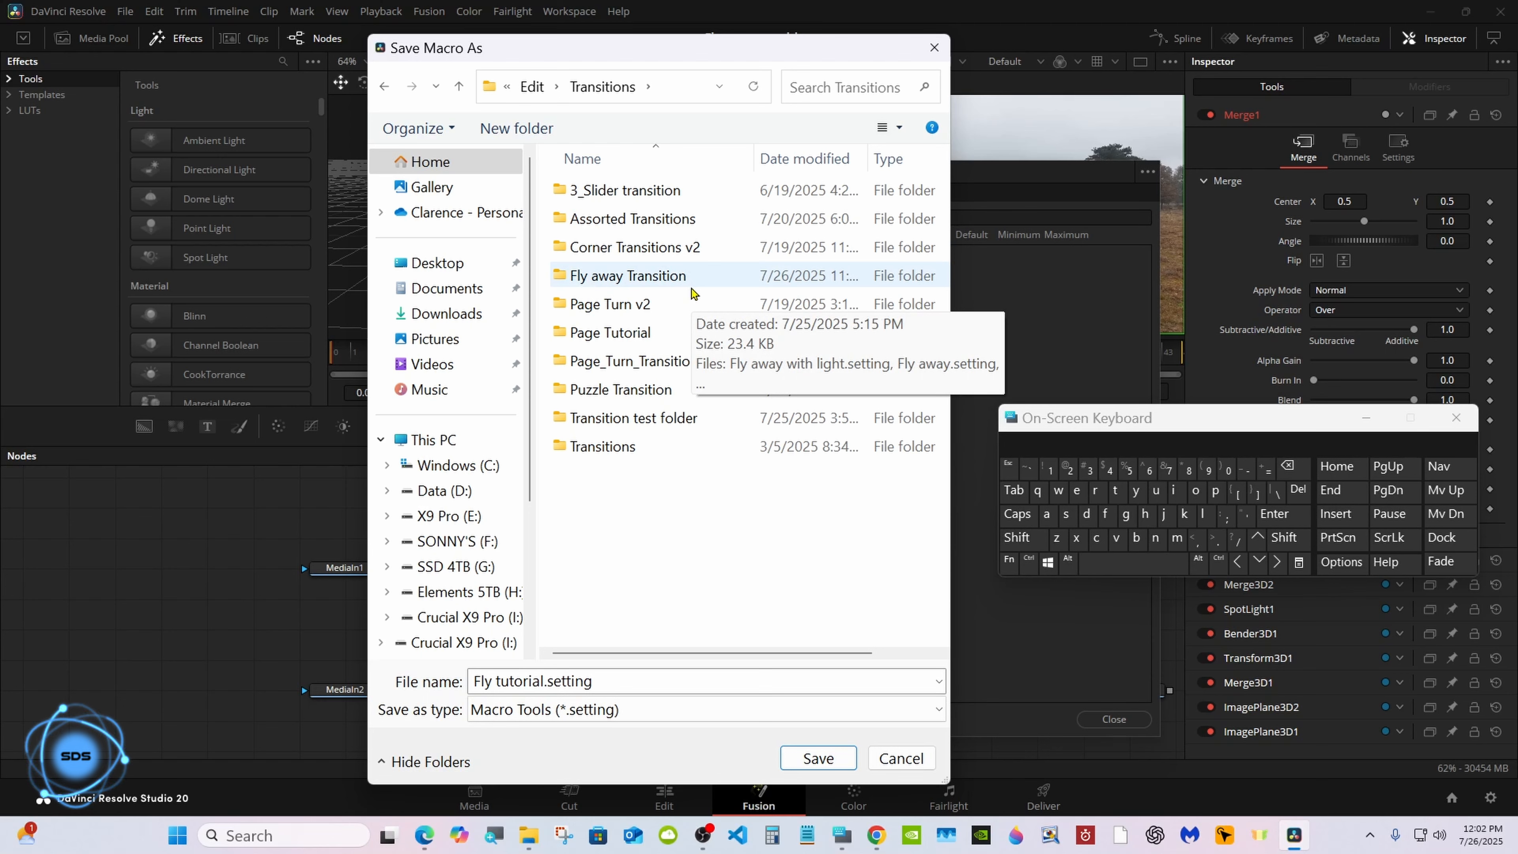
pyautogui.doubleClick(687, 277)
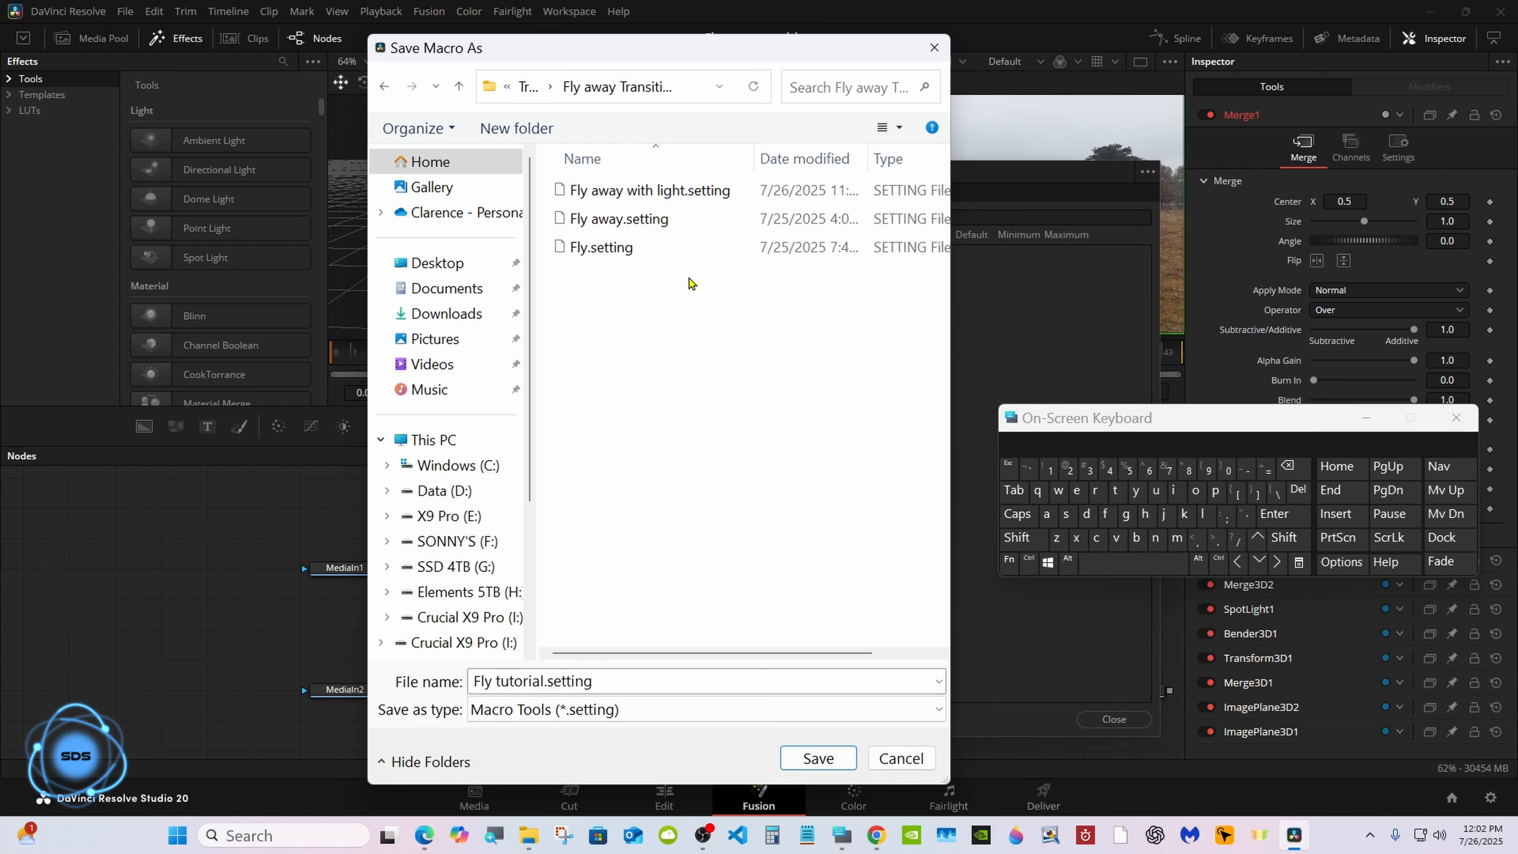
pyautogui.click(818, 757)
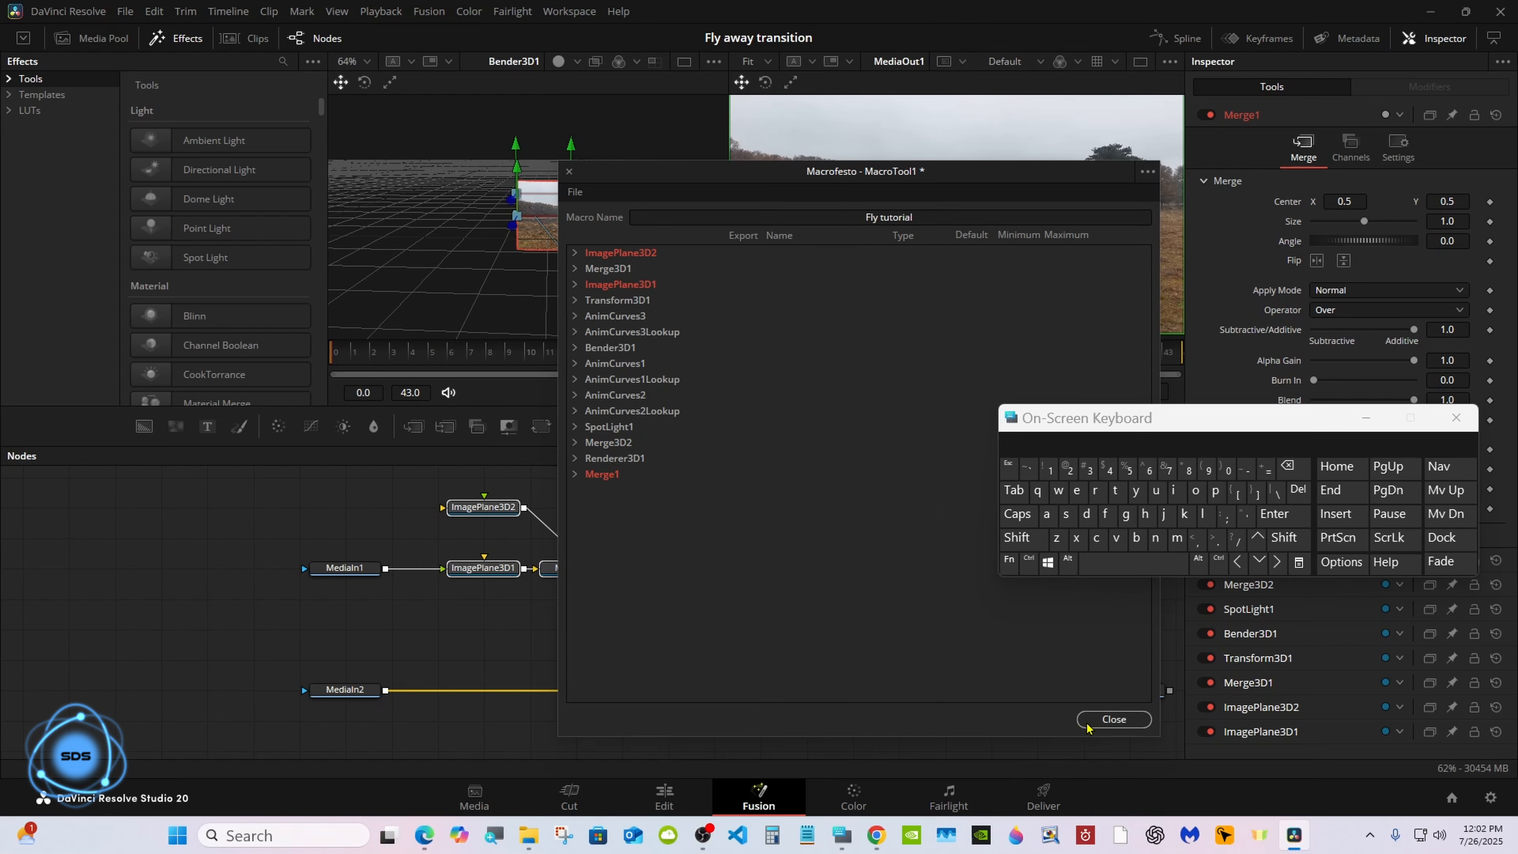
pyautogui.click(1080, 721)
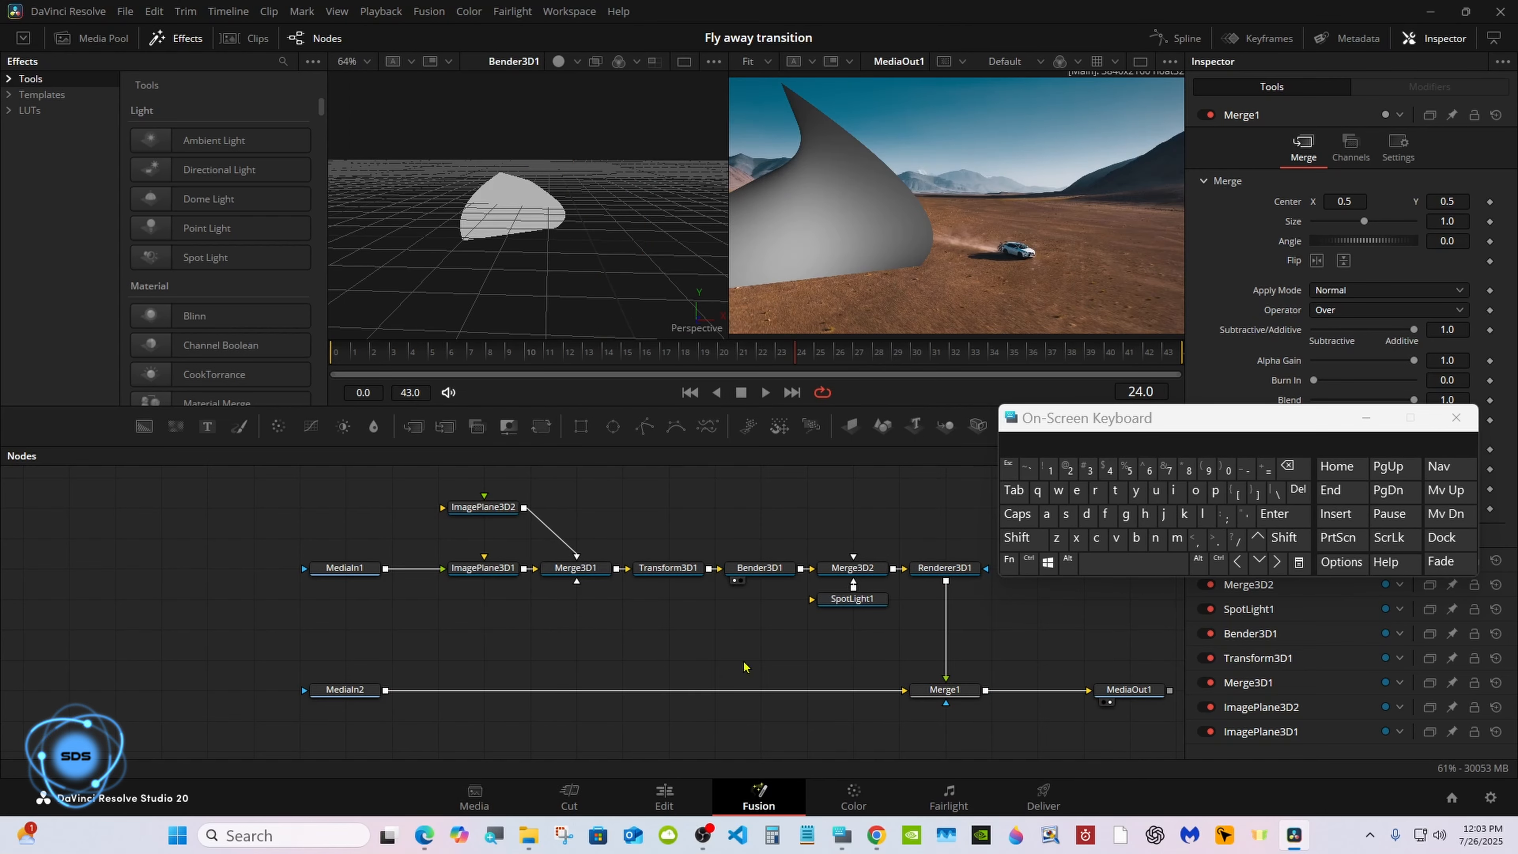
# On the Edit page, trim the start of 03.mp4 and the end of 02.mp4, and butt 03.mp4 against 02.mp4.
pyautogui.click(664, 794)
pyautogui.click(1365, 418)
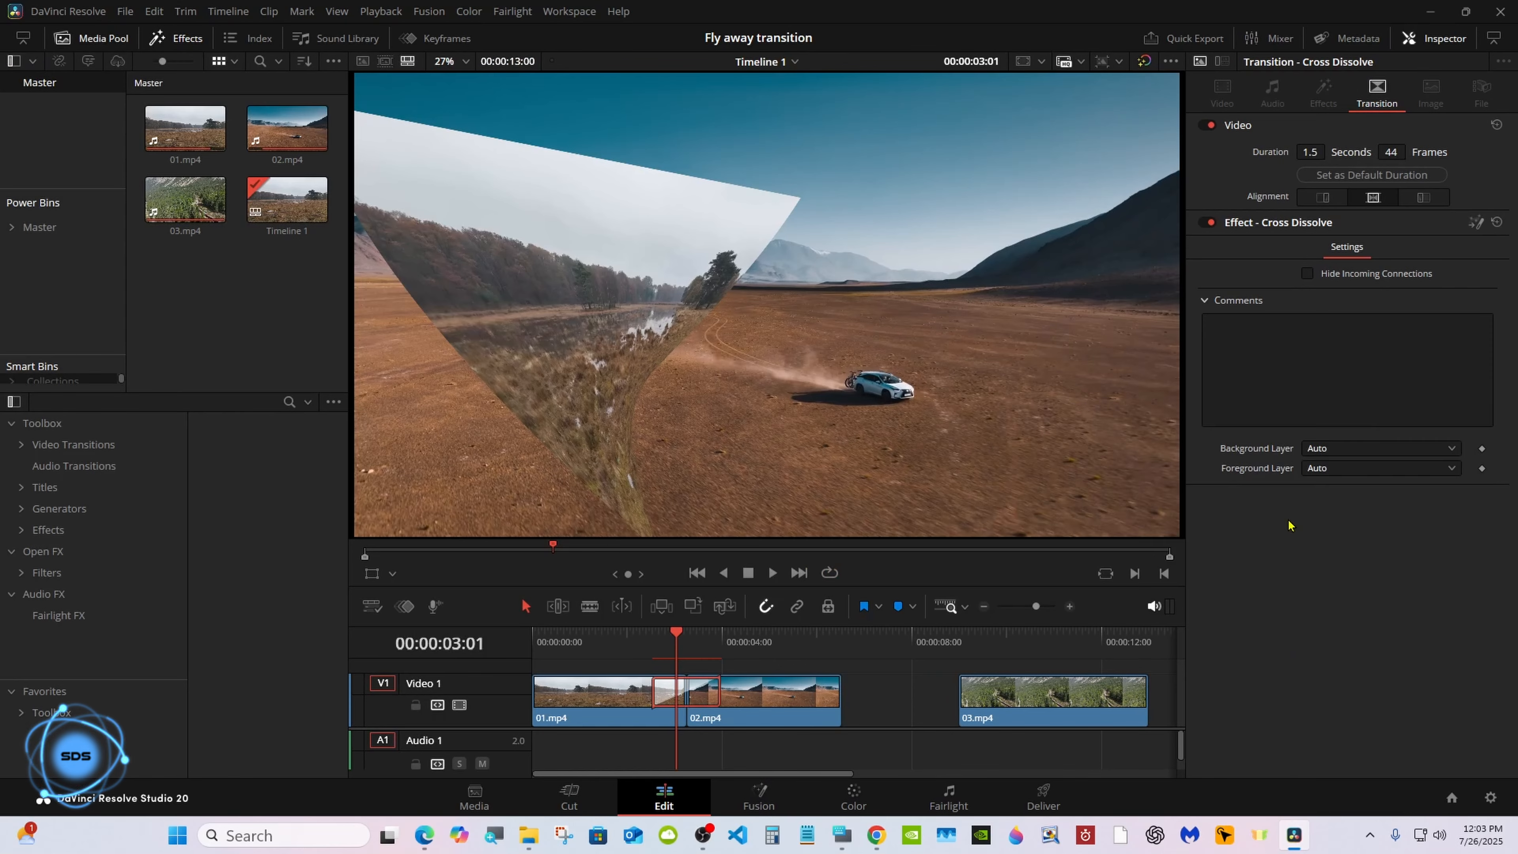
pyautogui.moveTo(965, 703); pyautogui.dragTo(995, 700)
pyautogui.moveTo(840, 699); pyautogui.dragTo(803, 697)
pyautogui.moveTo(1037, 700); pyautogui.dragTo(851, 700)
# Place the Fly tutorial transition from the Fly away Transition category on the cut between 02.mp4 and 03.mp4 and preview it.
pyautogui.click(72, 444)
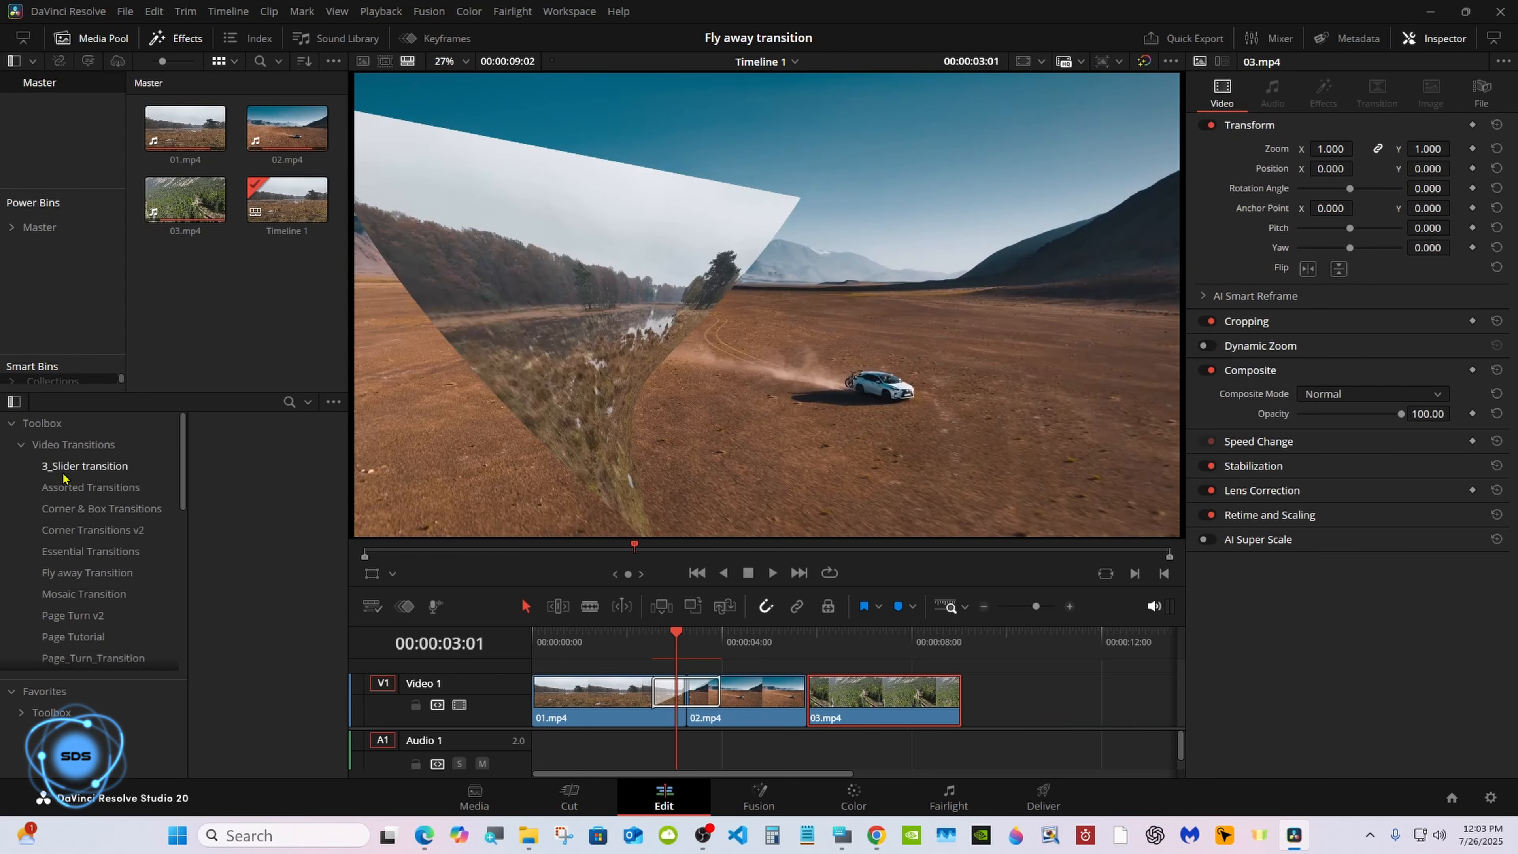
pyautogui.click(89, 574)
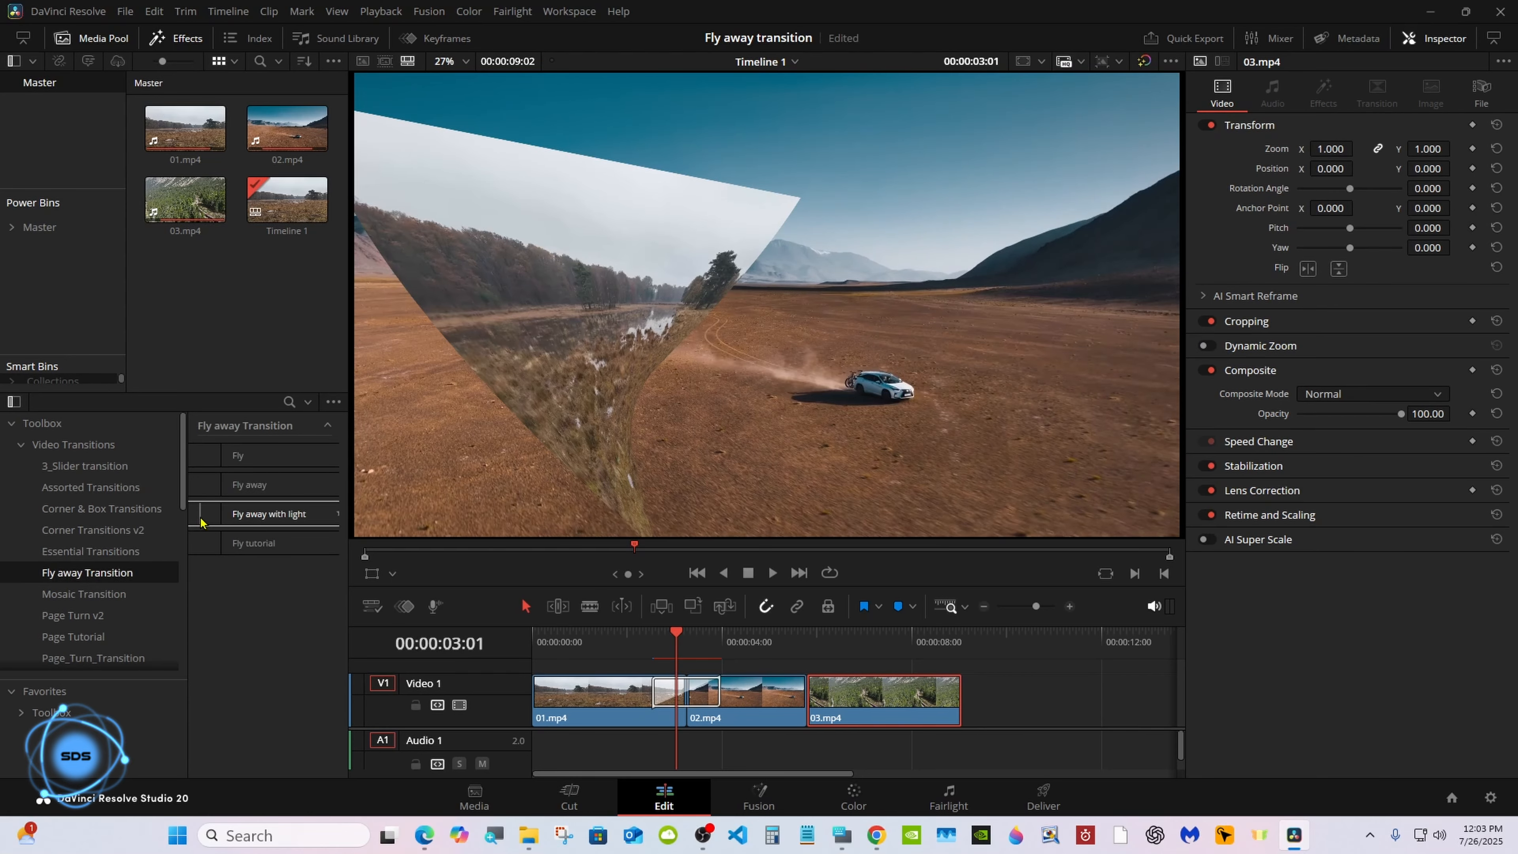
pyautogui.moveTo(254, 542); pyautogui.dragTo(806, 695)
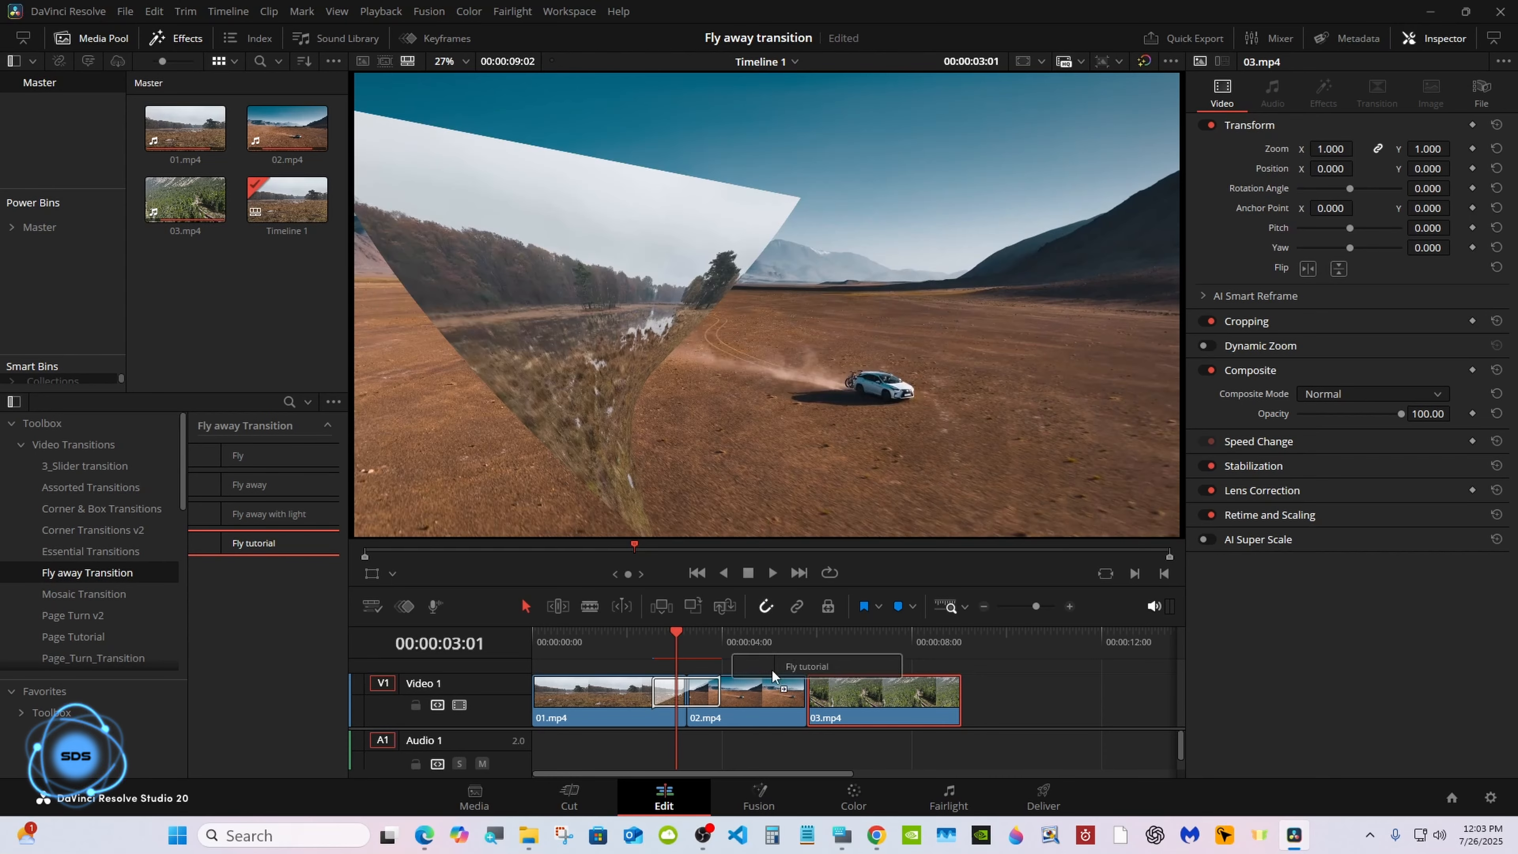
pyautogui.click(774, 634)
pyautogui.click(796, 634)
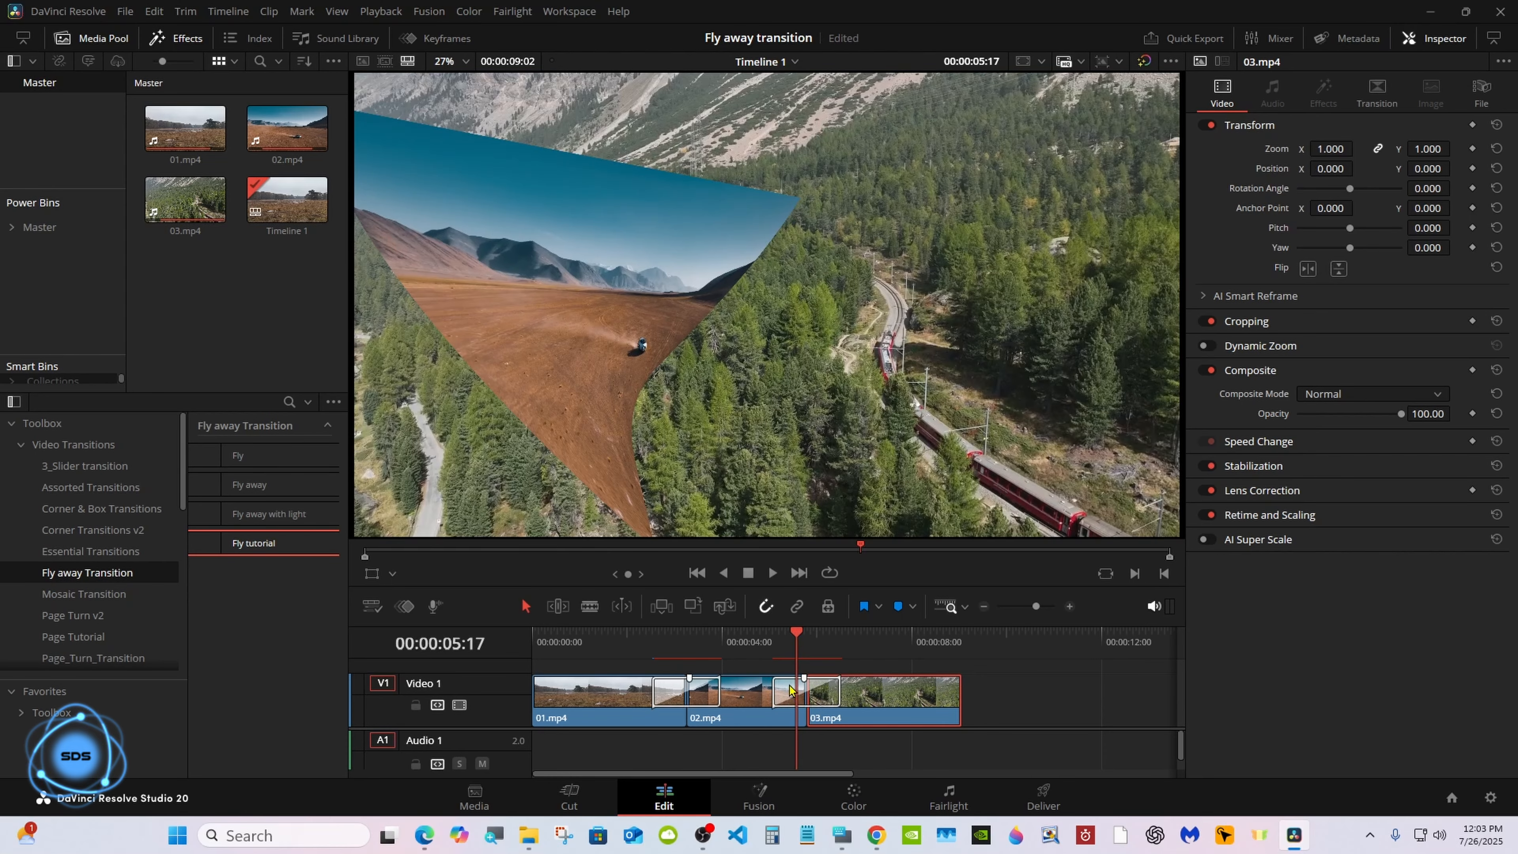
# Delete the Fly tutorial transition between 02.mp4 and 03.mp4.
pyautogui.click(789, 691)
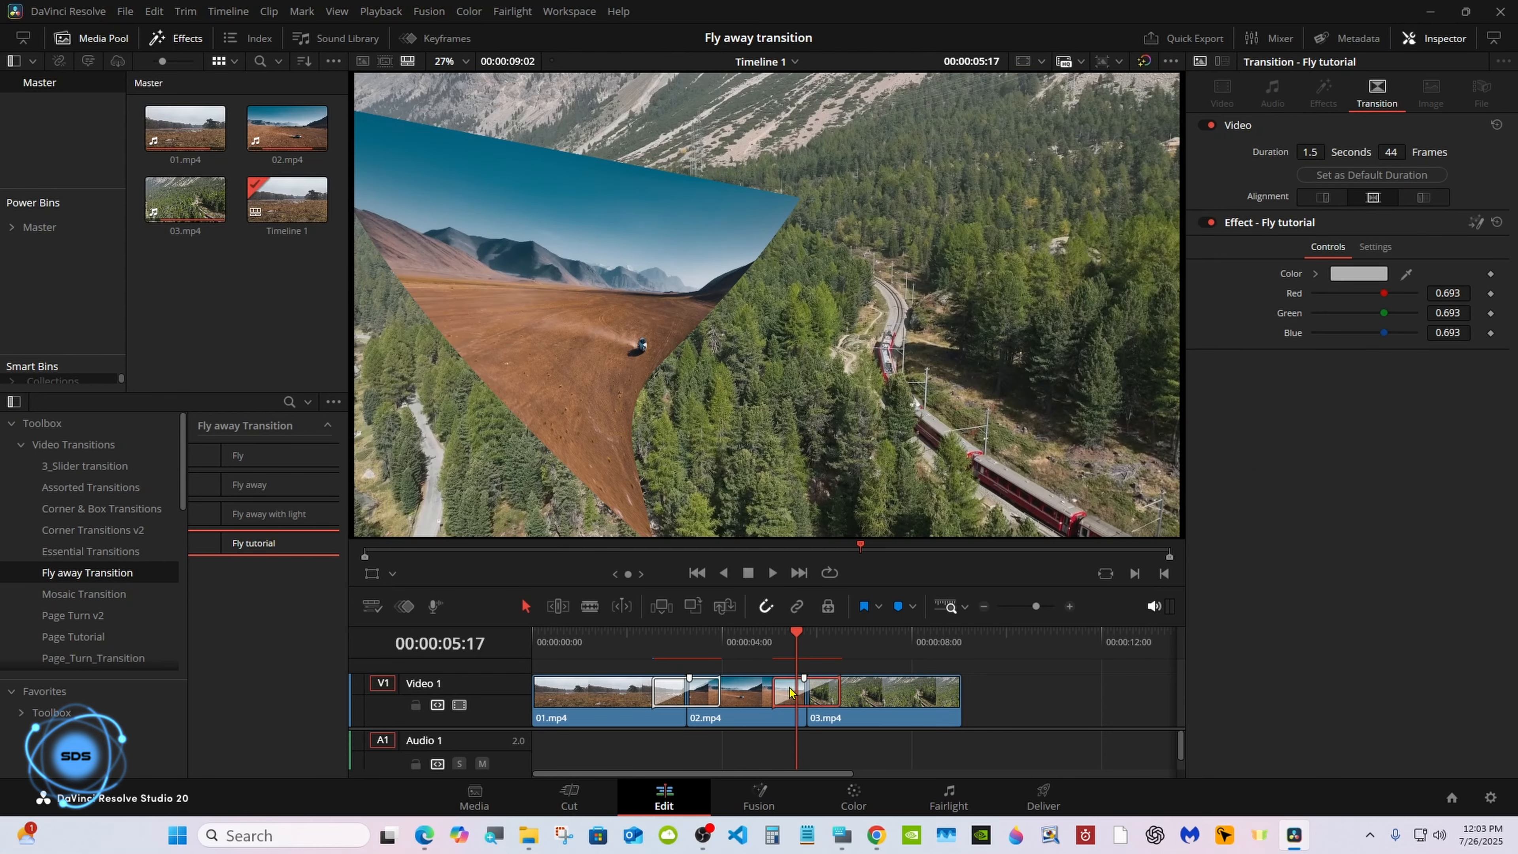
pyautogui.rightClick(789, 691)
pyautogui.click(811, 621)
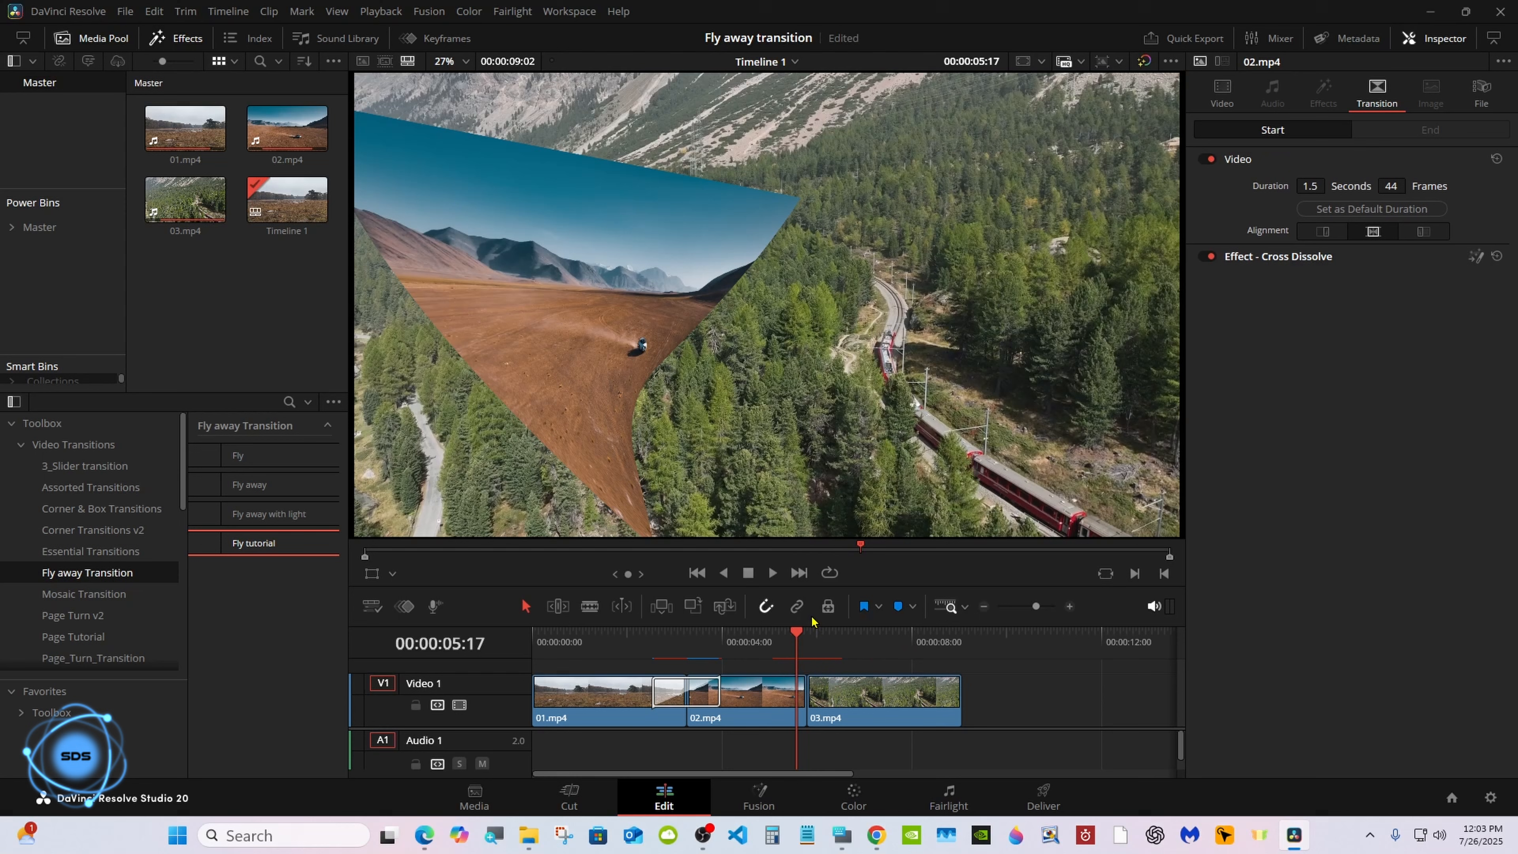
# Park the playhead on the cut between 02.mp4 and 03.mp4, apply the Fly tutorial transition there and scrub through it.
pyautogui.click(807, 649)
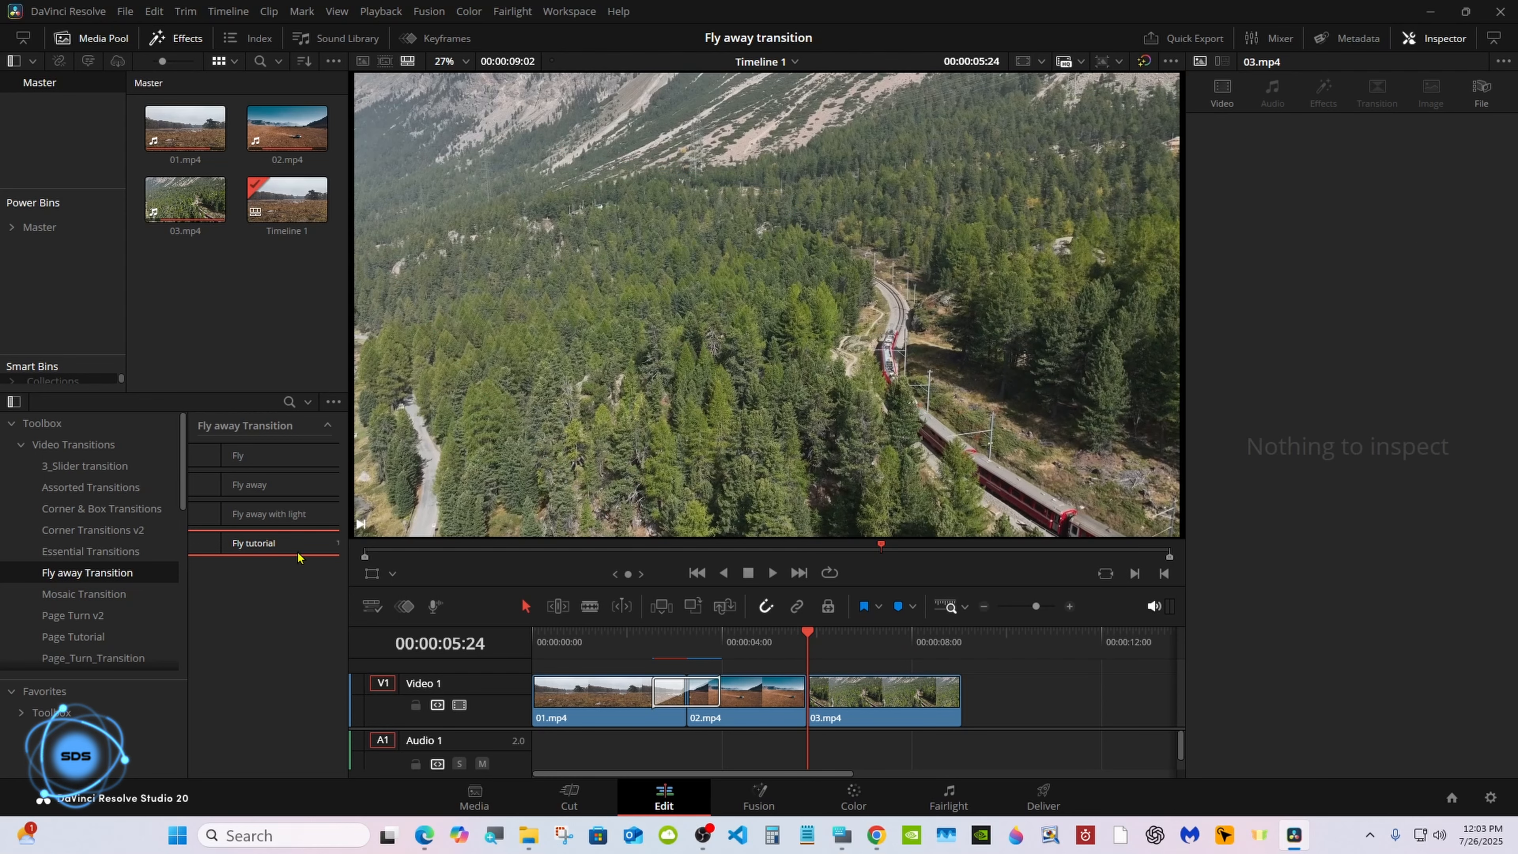
pyautogui.doubleClick(257, 544)
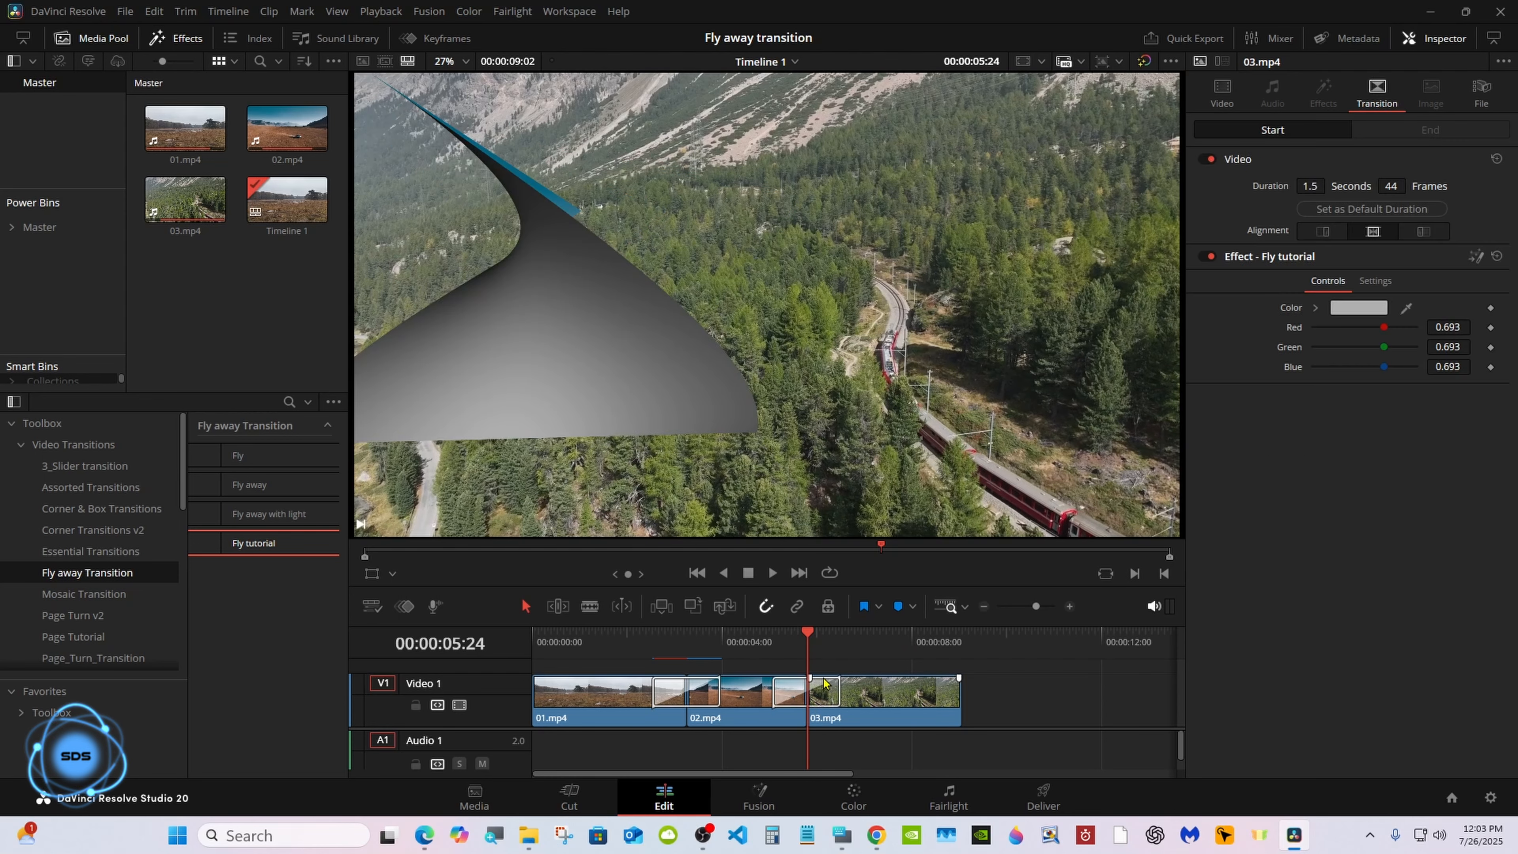
pyautogui.moveTo(793, 643); pyautogui.dragTo(807, 638)
# Set the Fly tutorial transition's backside color to a saturated blue, about hue 0.632, saturation 0.984, value 1.0.
pyautogui.click(792, 684)
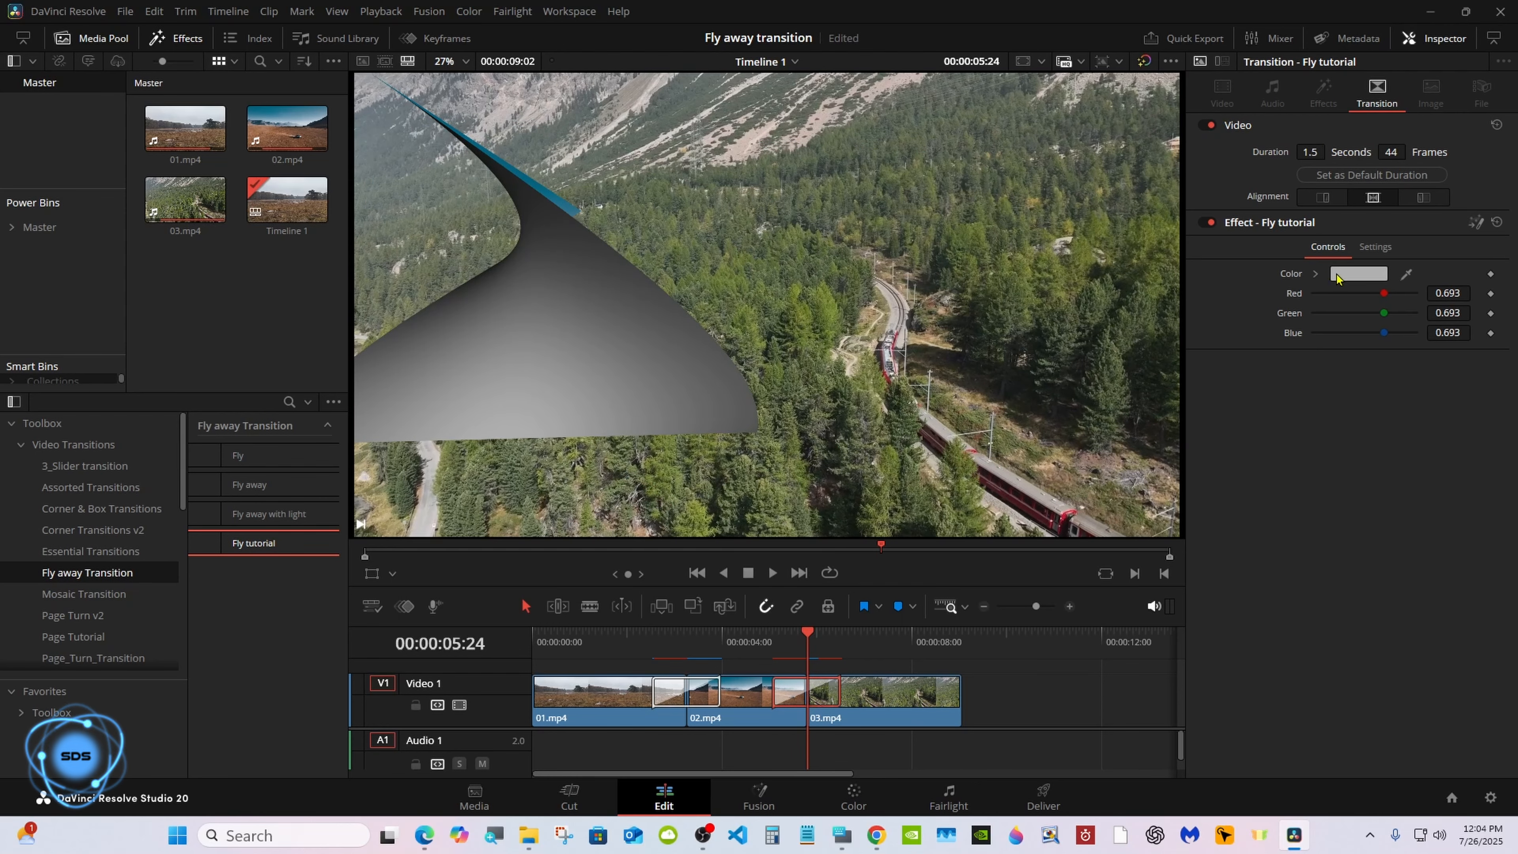
pyautogui.click(1315, 274)
pyautogui.moveTo(1437, 299); pyautogui.dragTo(1471, 357)
# Play back the recolored transition, return to the start of the timeline and play the whole sequence.
pyautogui.moveTo(805, 643); pyautogui.dragTo(780, 622)
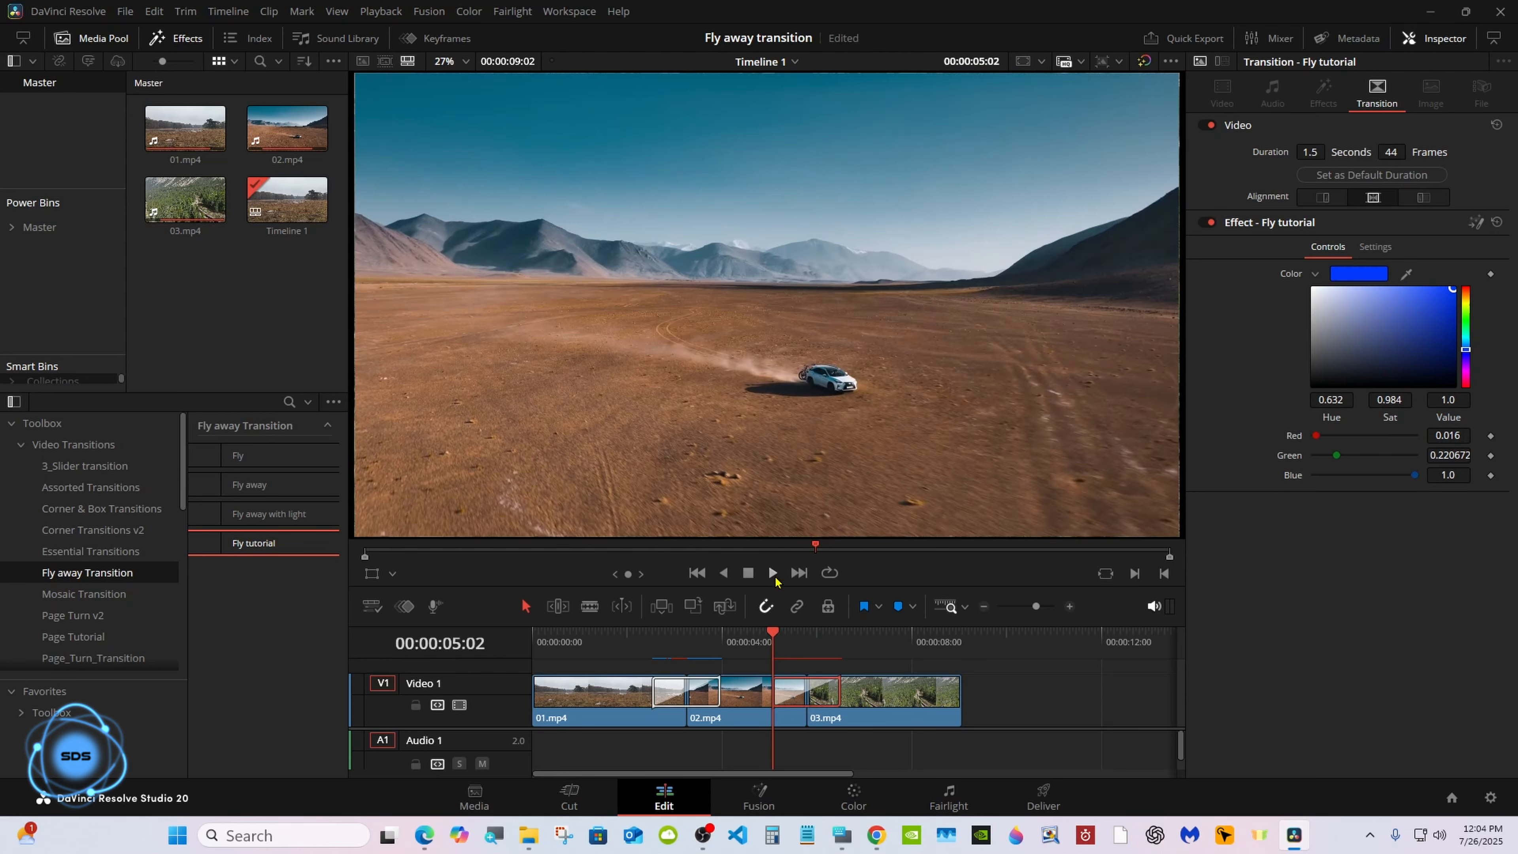
pyautogui.click(772, 573)
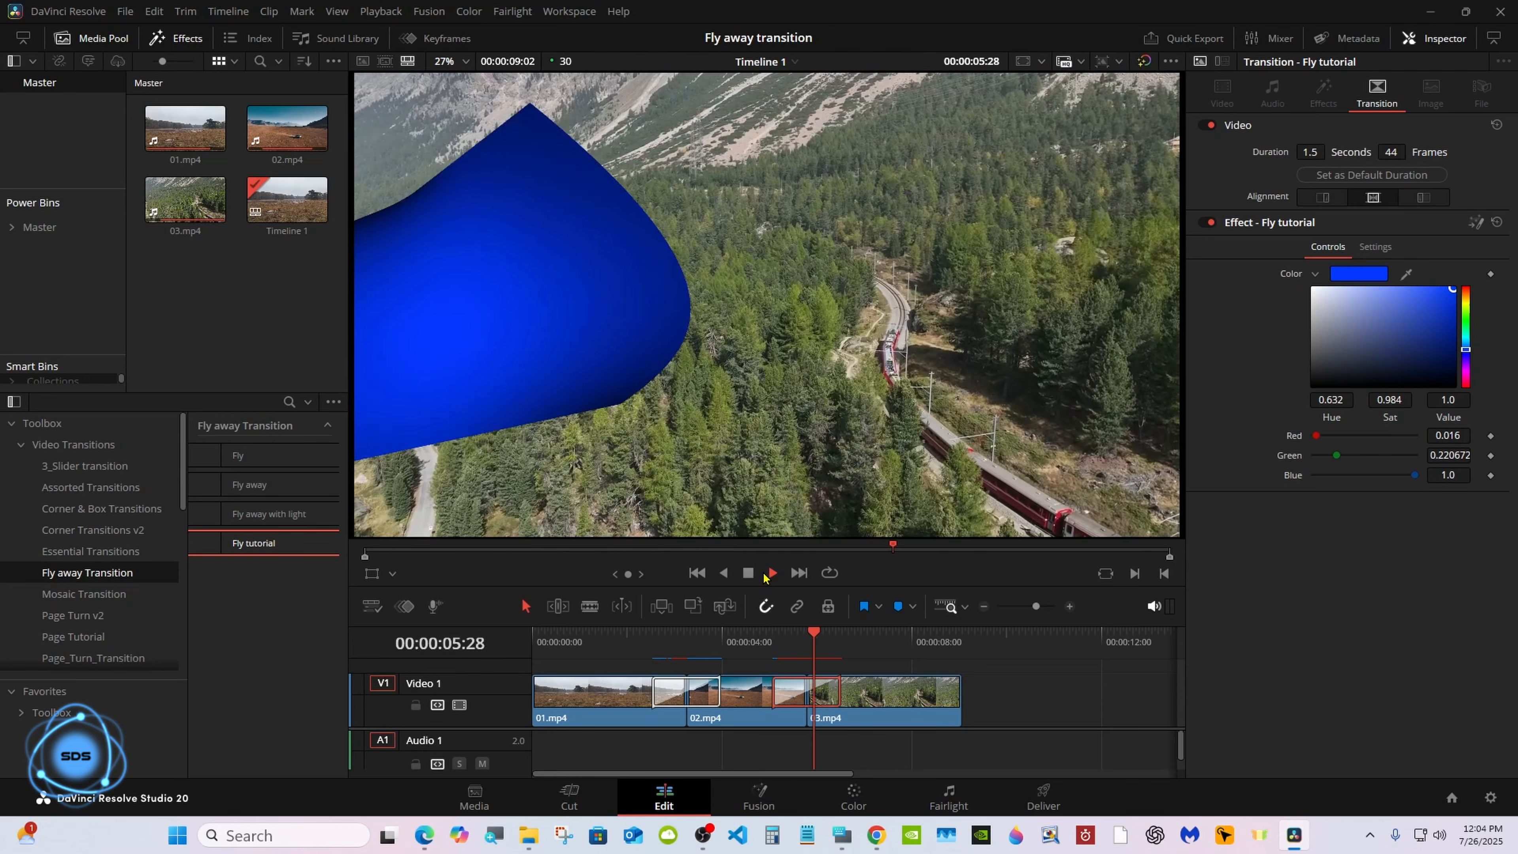
pyautogui.click(748, 573)
pyautogui.moveTo(668, 635); pyautogui.dragTo(532, 636)
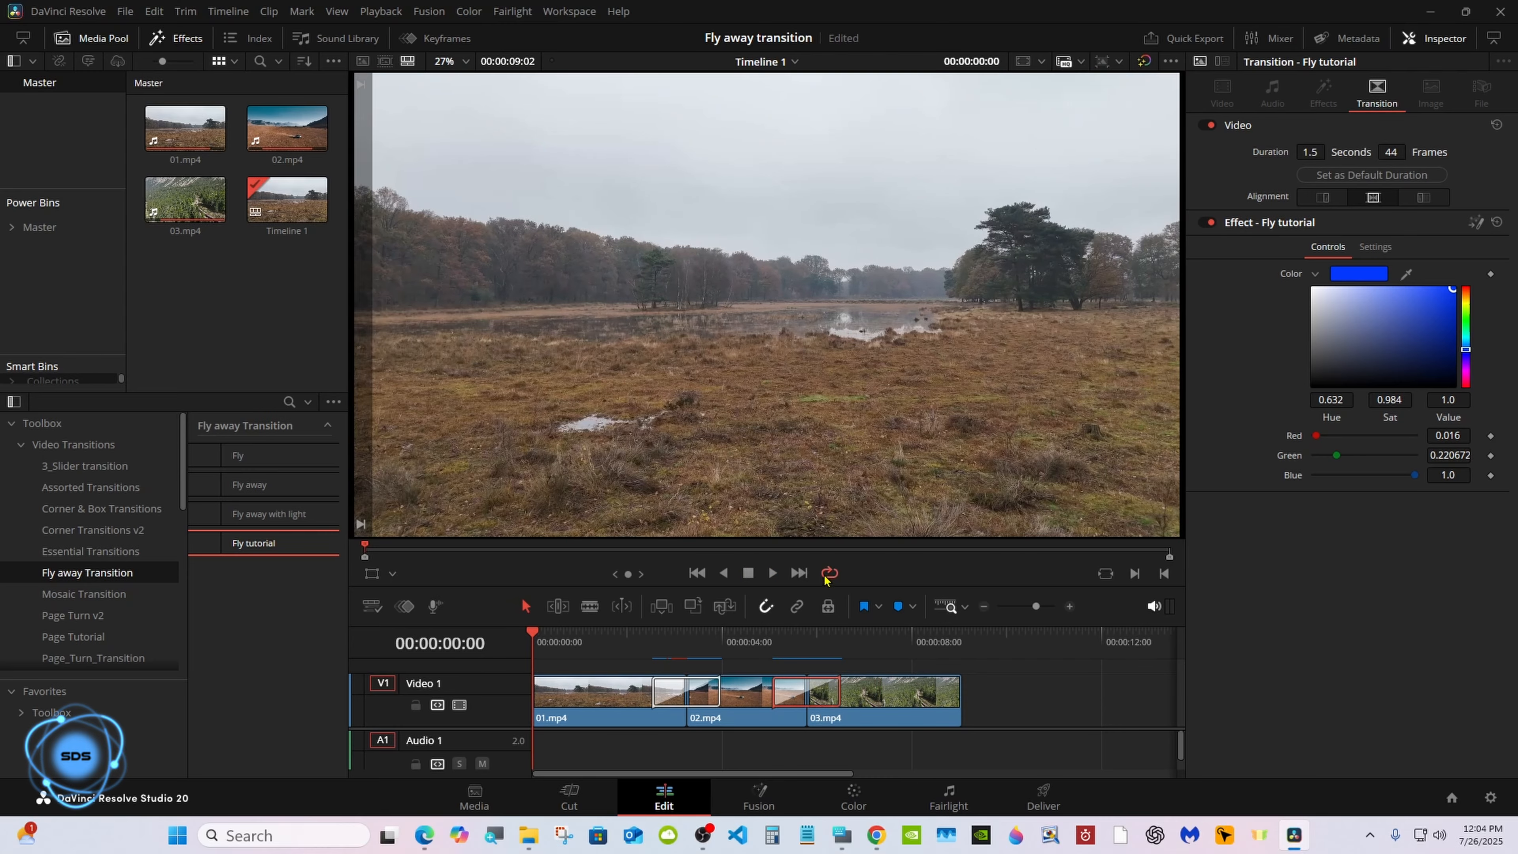
pyautogui.click(773, 573)
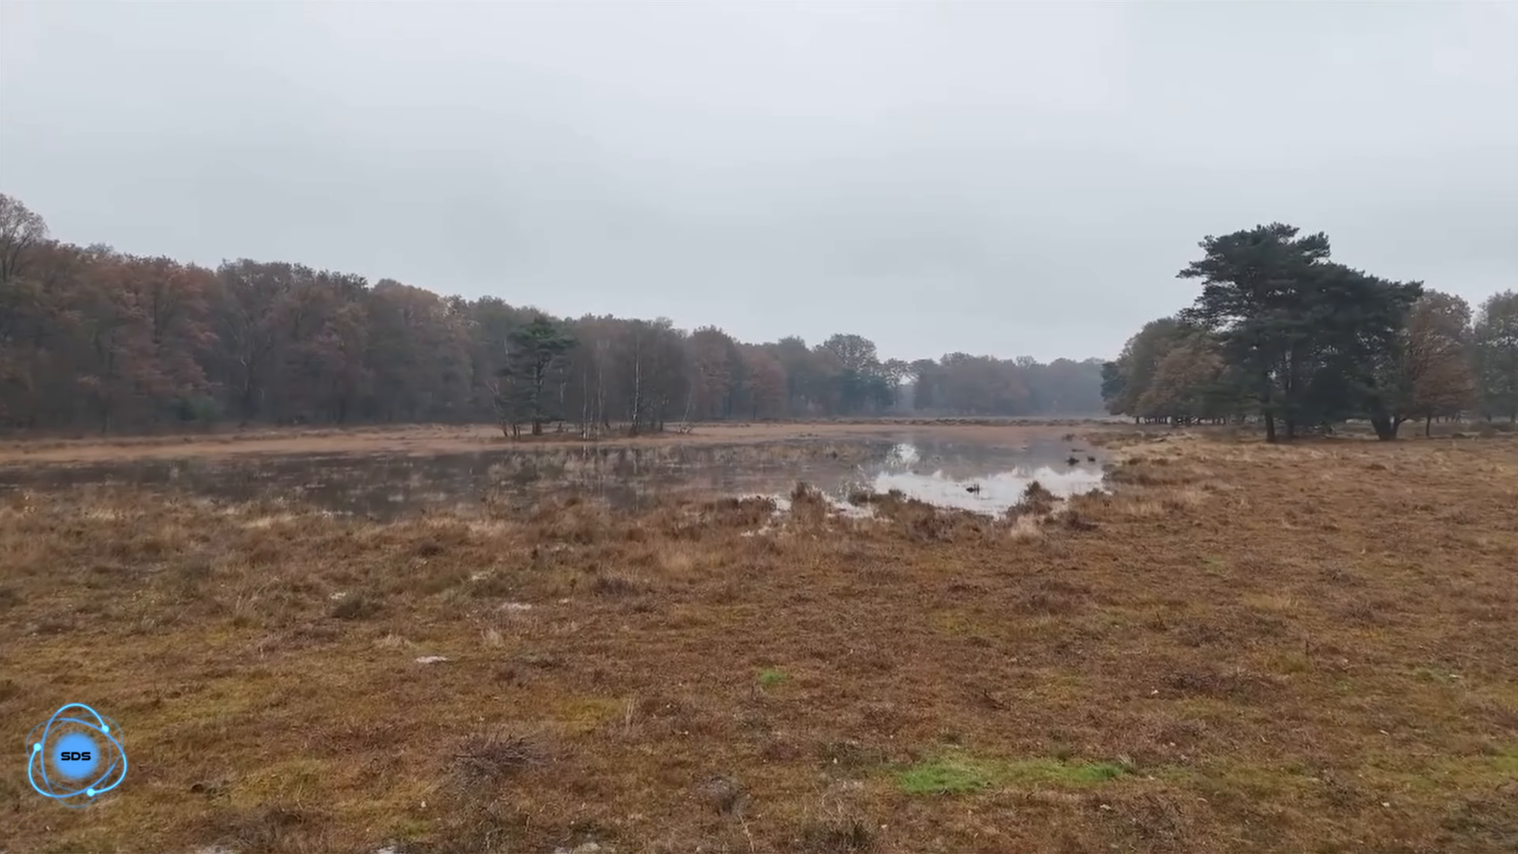